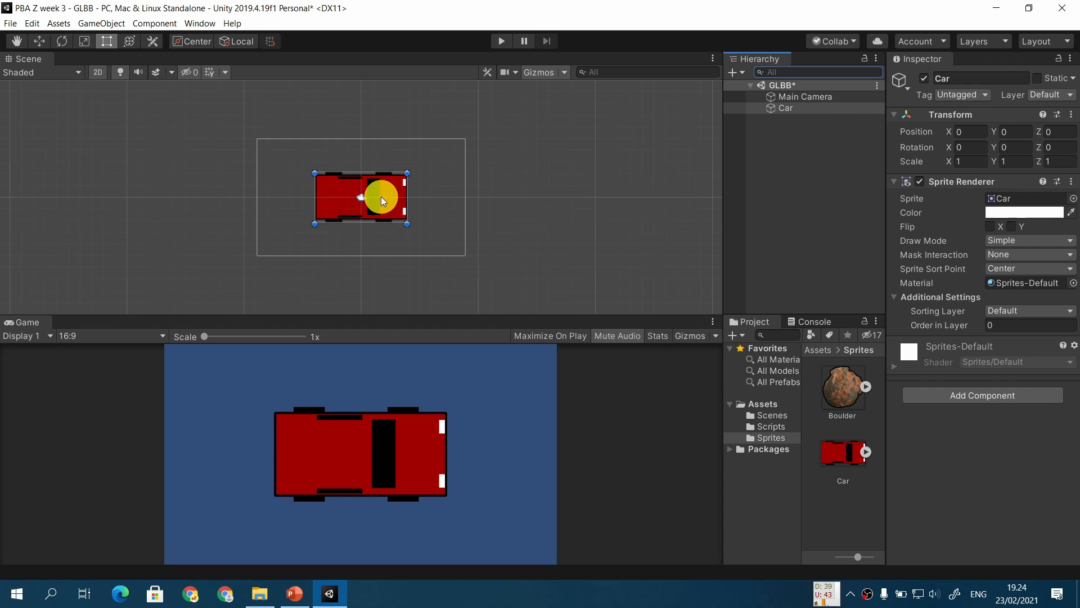
# Move the Car sprite up and left to about X -3.43, Y 1.74 and set its X and Y scale to 0.3
pyautogui.moveTo(380, 197); pyautogui.dragTo(339, 176)
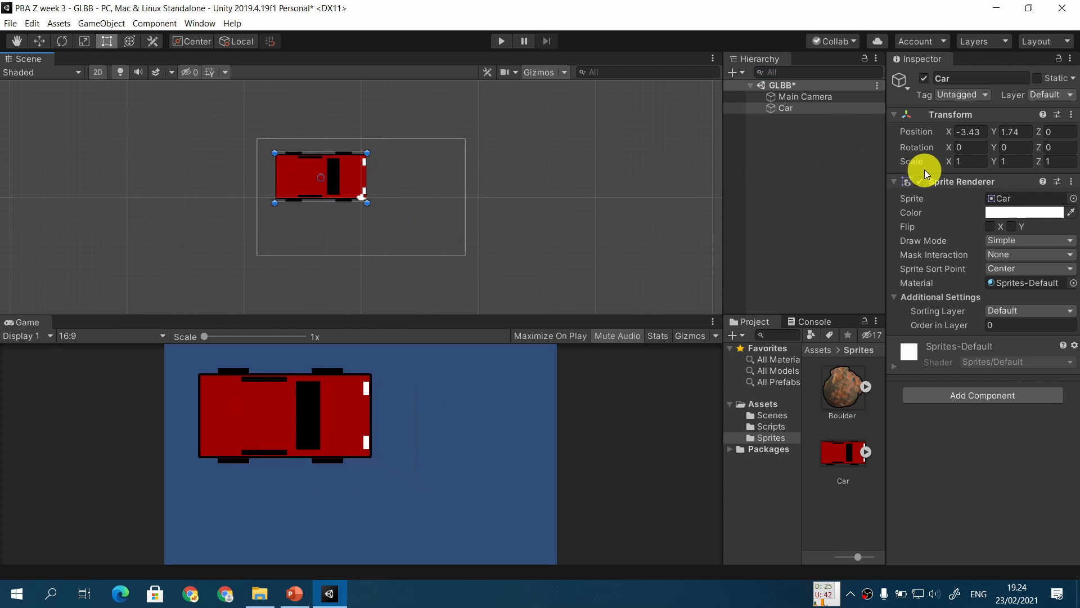
pyautogui.click(969, 161)
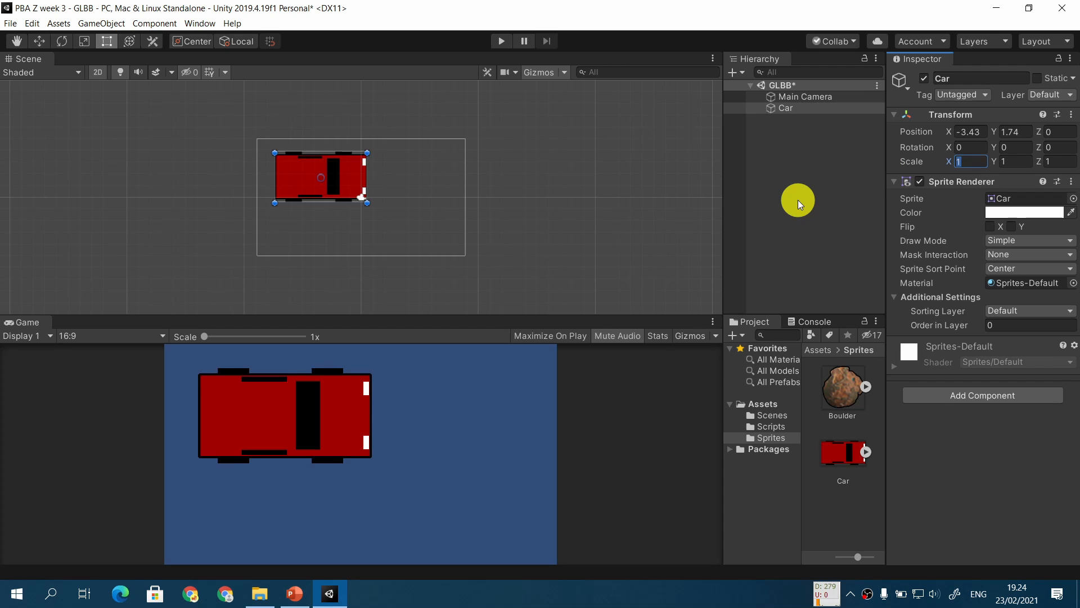
pyautogui.write('0.3')
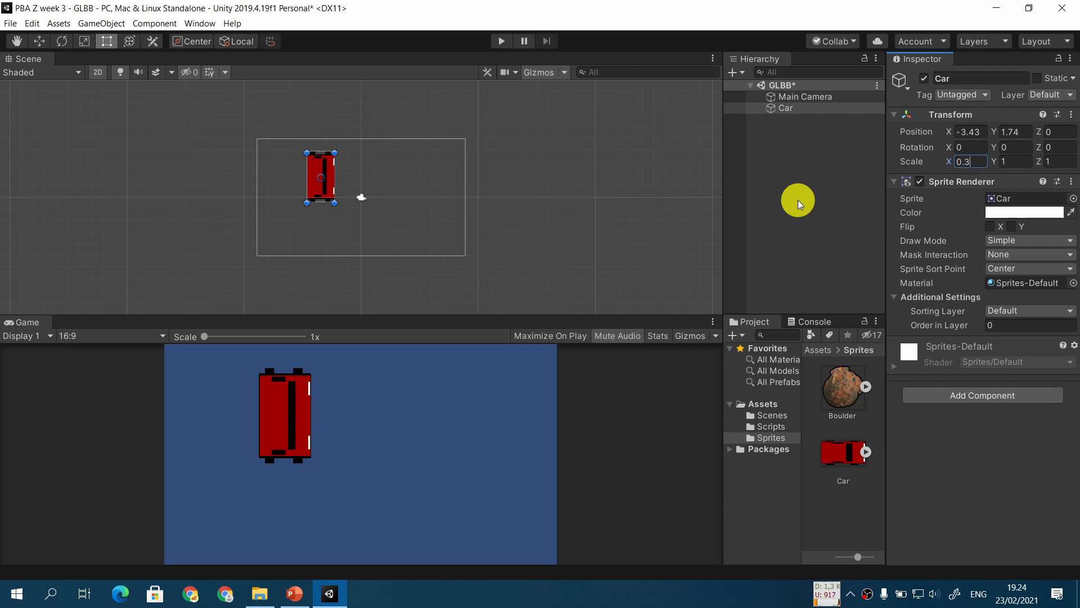
pyautogui.press('Tab')
pyautogui.write('0.3')
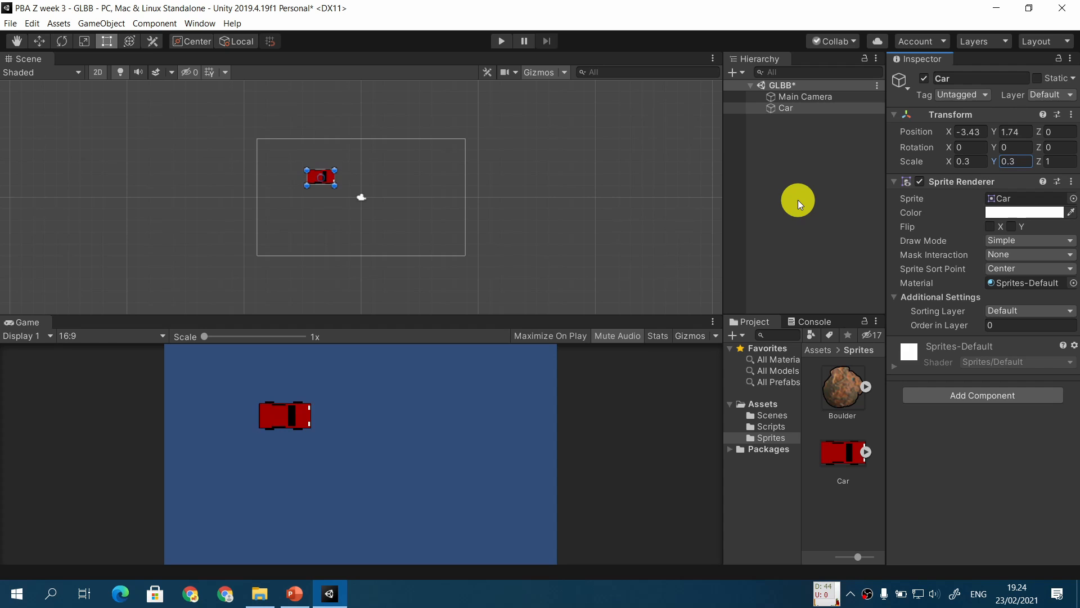
# Reposition the Car sprite near the upper-left corner of the camera frame, at about X -7.11, Y 2.07
pyautogui.scroll(2, 453, 165)
pyautogui.scroll(1, 439, 170)
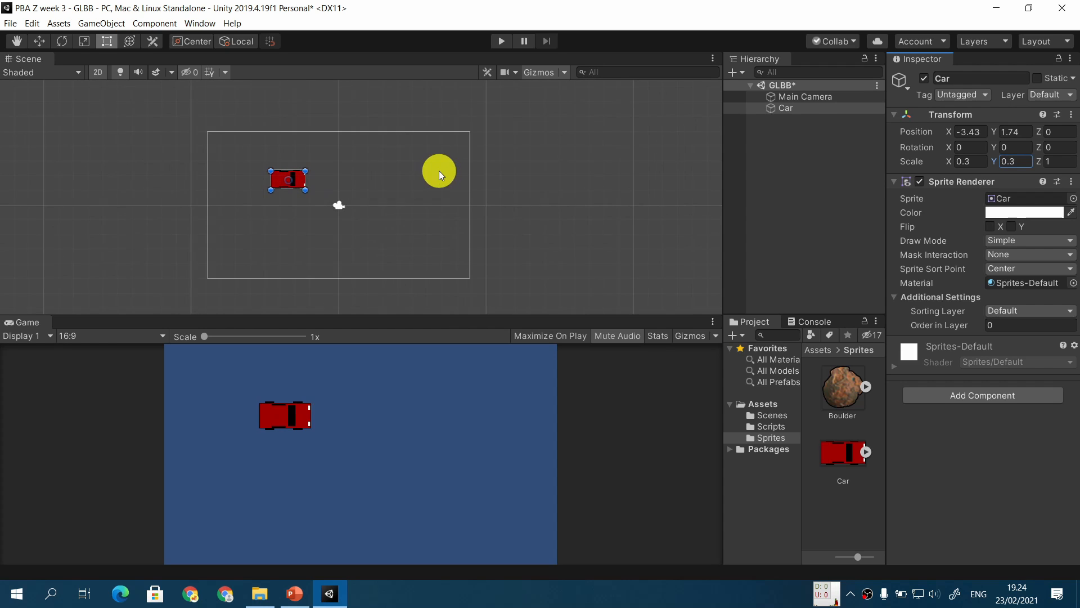
pyautogui.moveTo(441, 186); pyautogui.dragTo(502, 190, button='middle')
pyautogui.moveTo(346, 187); pyautogui.dragTo(288, 183)
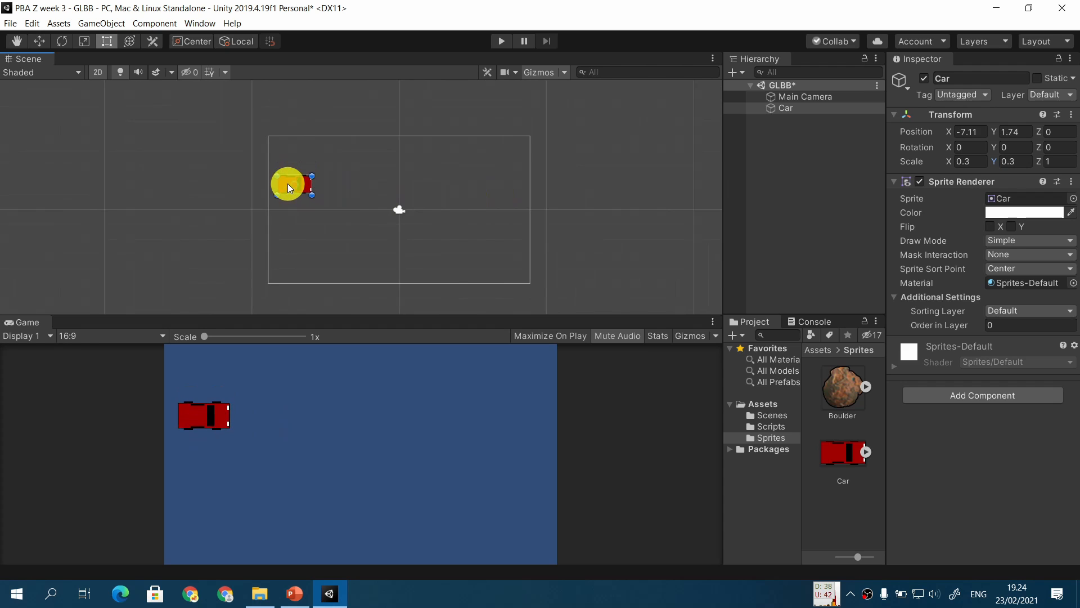
# Check the required interface layout on the PowerPoint slide and add a UI Canvas to the Unity scene
pyautogui.click(293, 594)
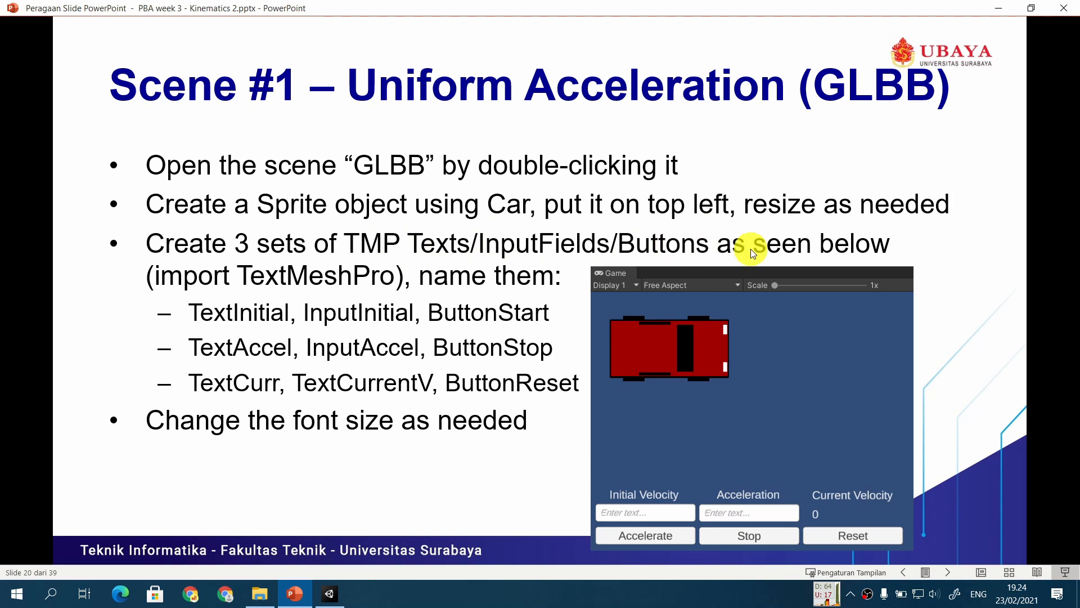
pyautogui.click(329, 595)
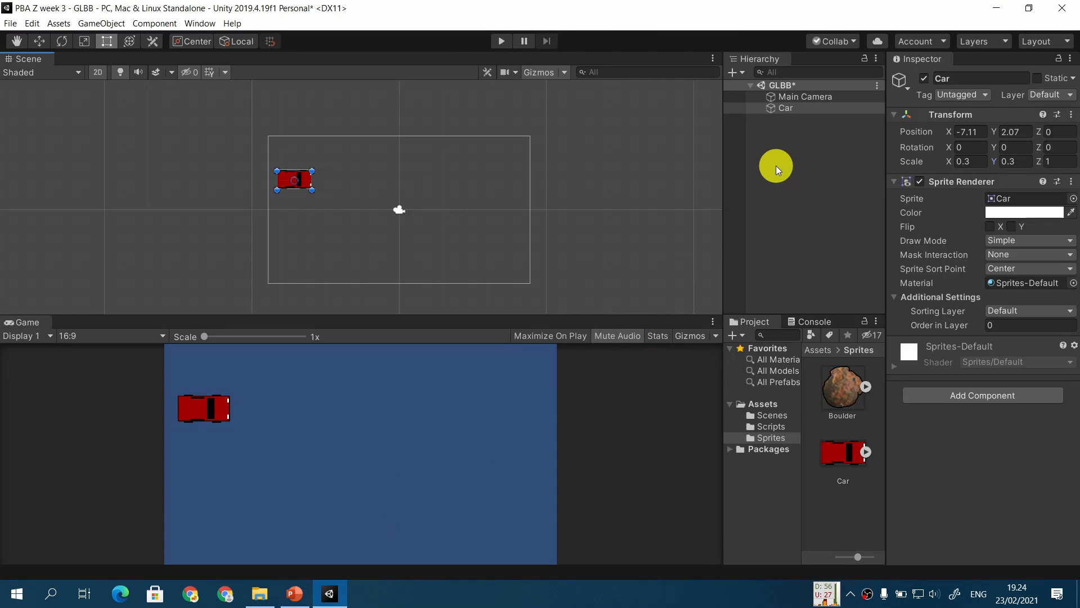
pyautogui.rightClick(781, 144)
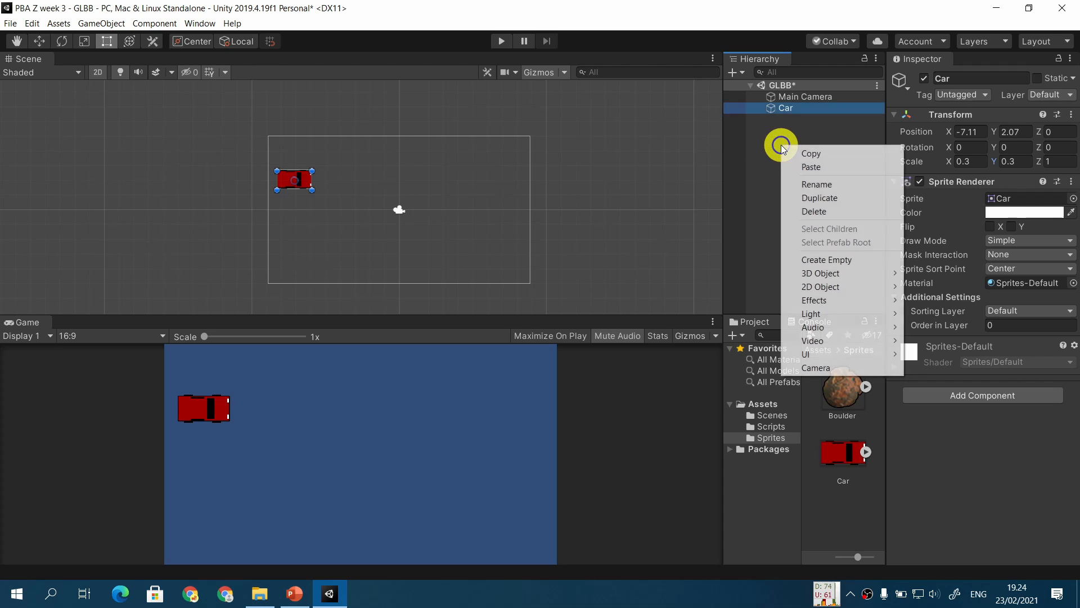
pyautogui.moveTo(822, 354)
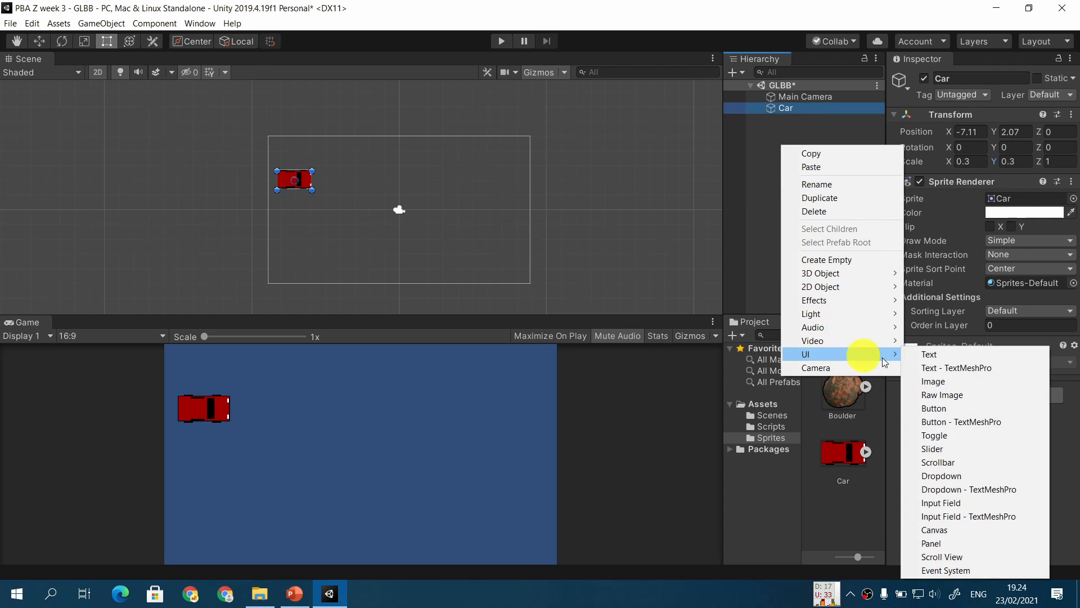
pyautogui.click(946, 529)
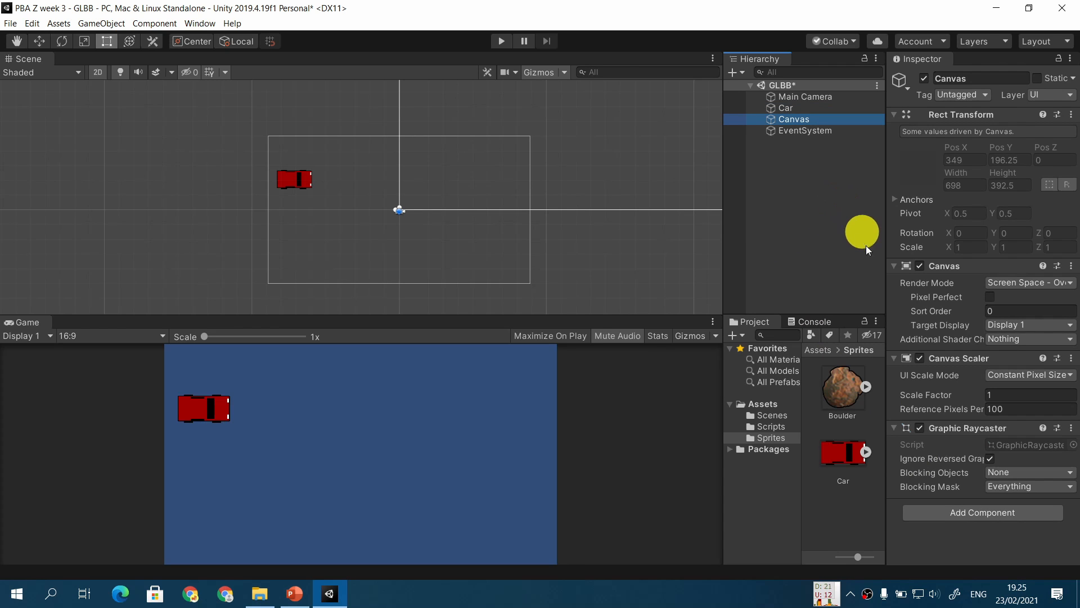
# Set the Canvas Scaler to Scale With Screen Size with a reference resolution of 1366 by 768
pyautogui.click(991, 375)
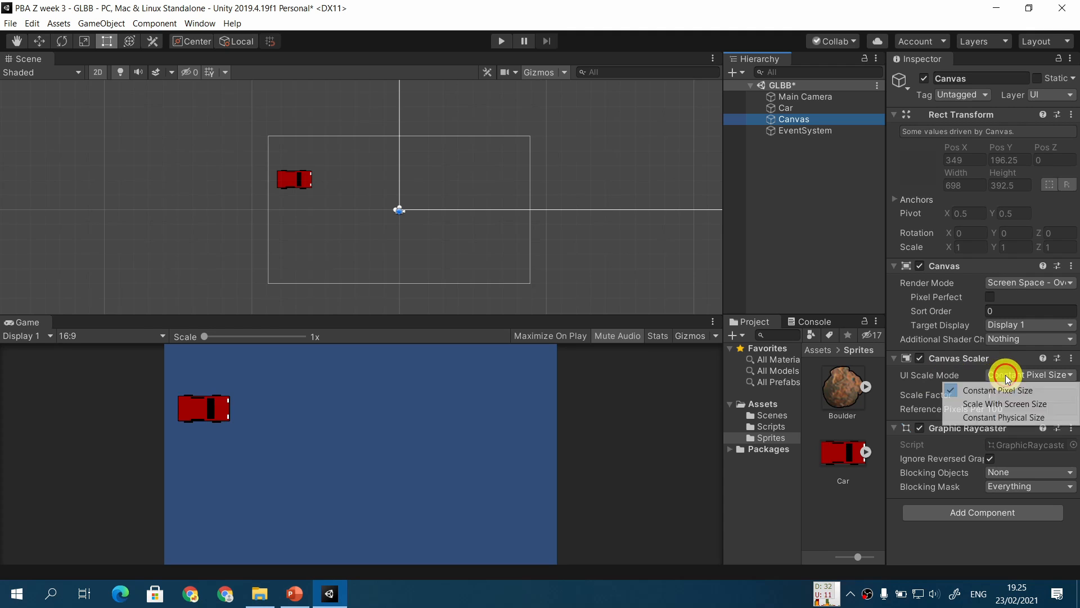
pyautogui.click(1004, 403)
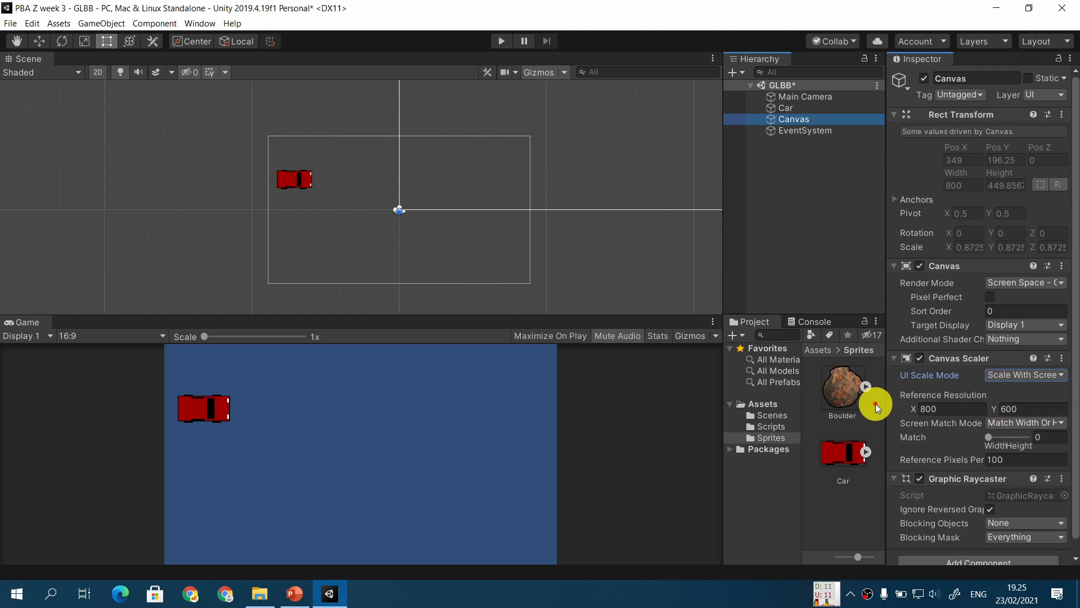
pyautogui.click(948, 409)
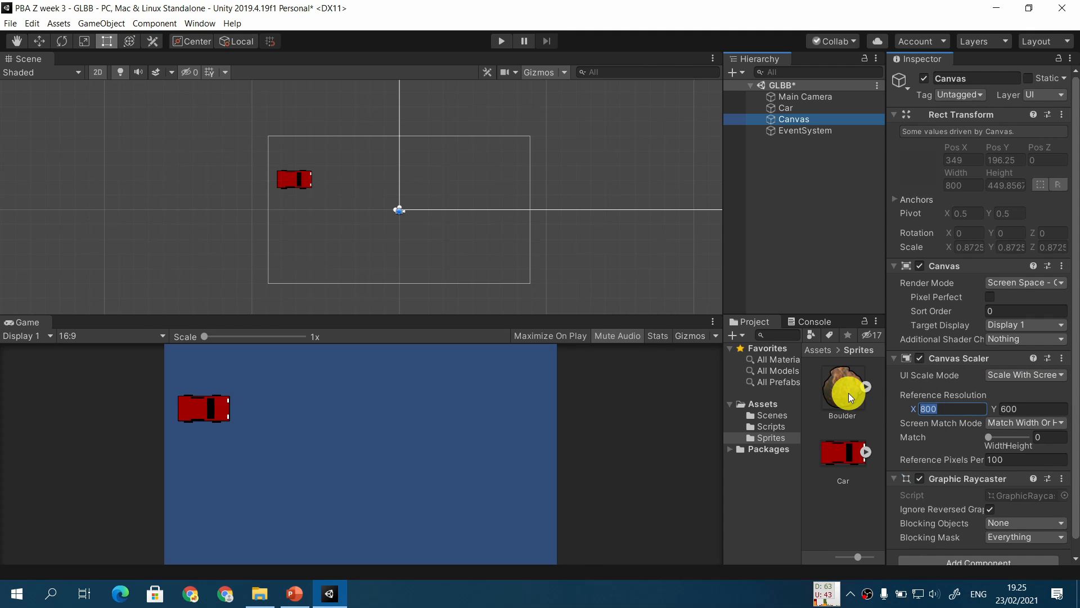
pyautogui.write('1366')
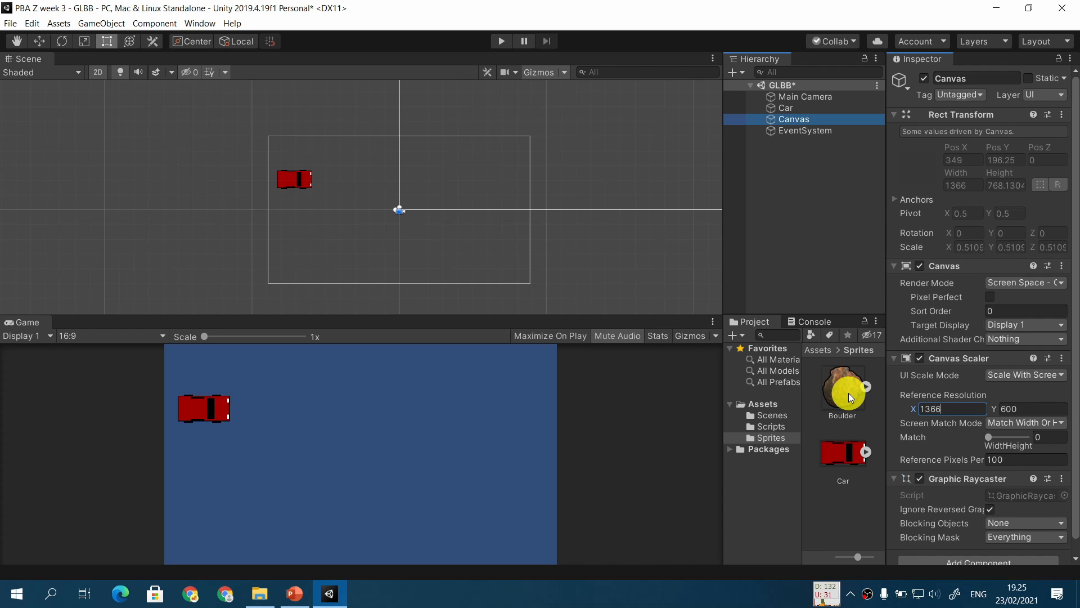
pyautogui.press('Tab')
pyautogui.write('768')
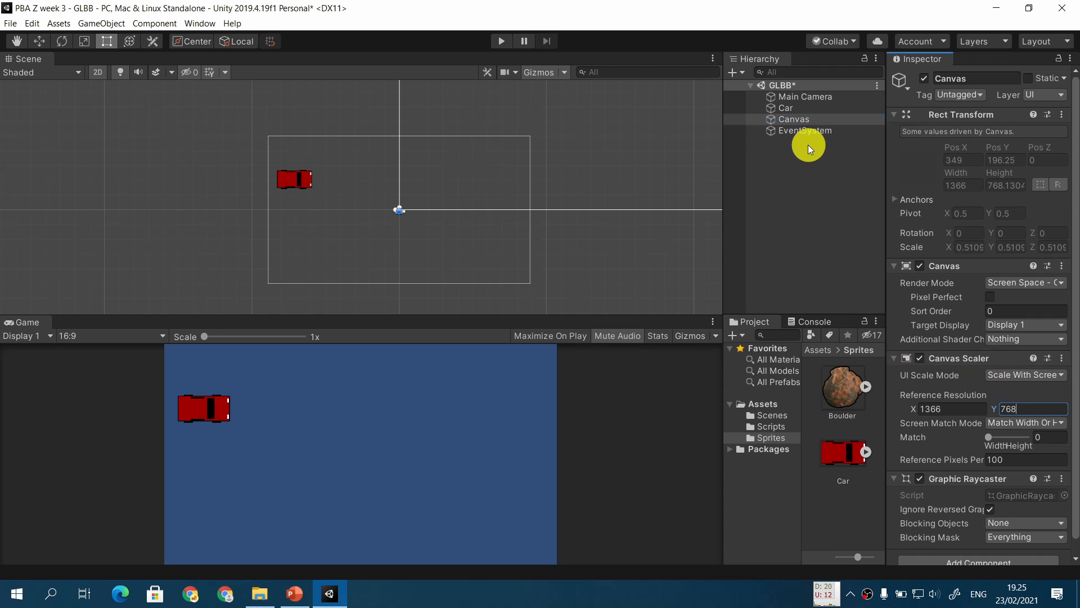
# Add a TextMeshPro text object under the Canvas and import the TMP Essentials resources
pyautogui.doubleClick(802, 120)
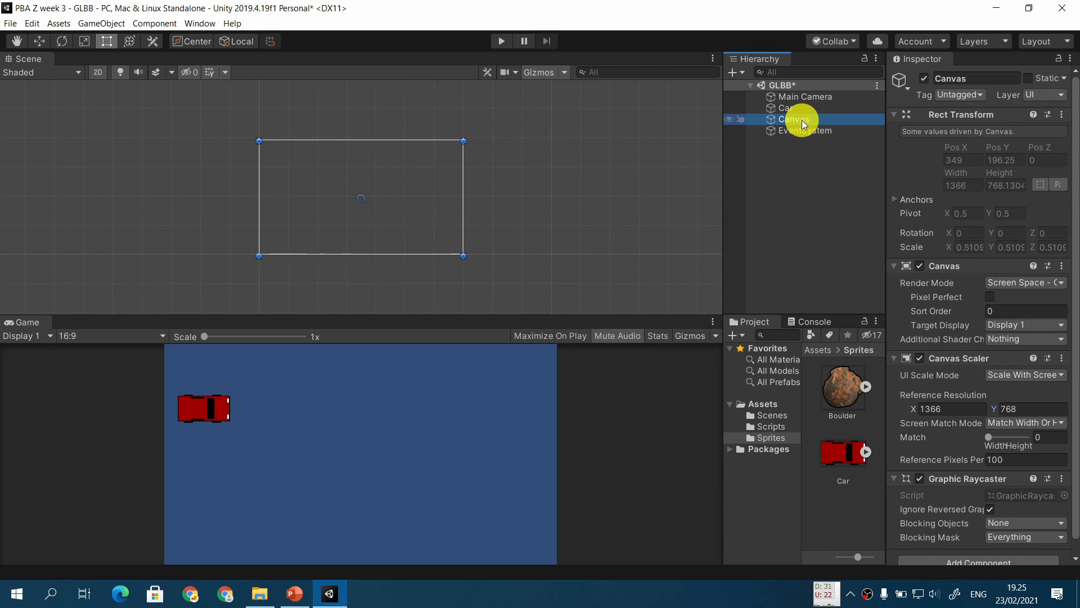
pyautogui.hotkey('alt', 'Tab')
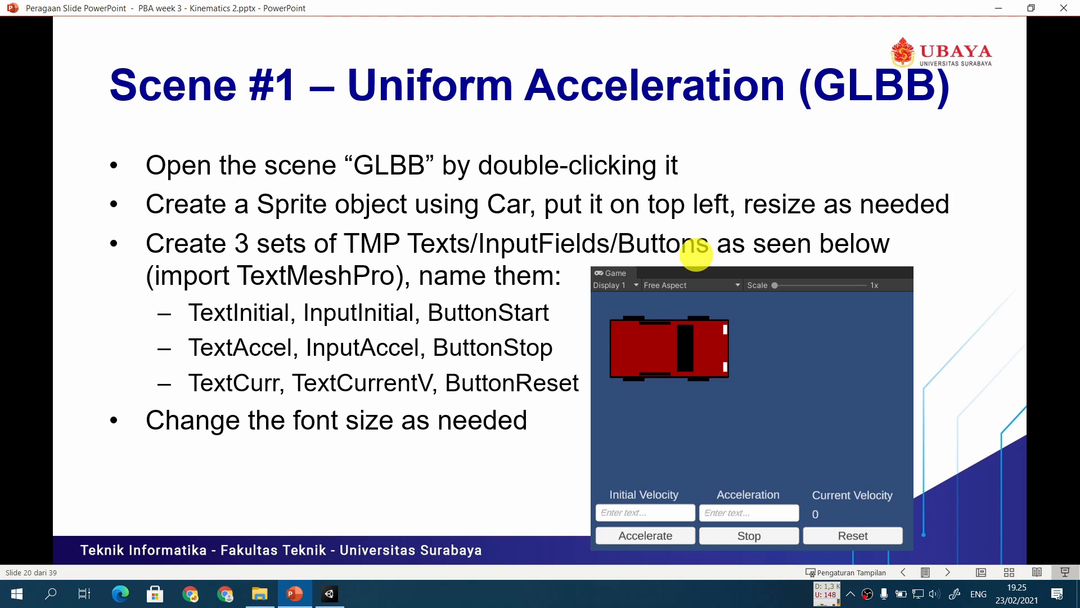
pyautogui.click(329, 592)
pyautogui.rightClick(791, 121)
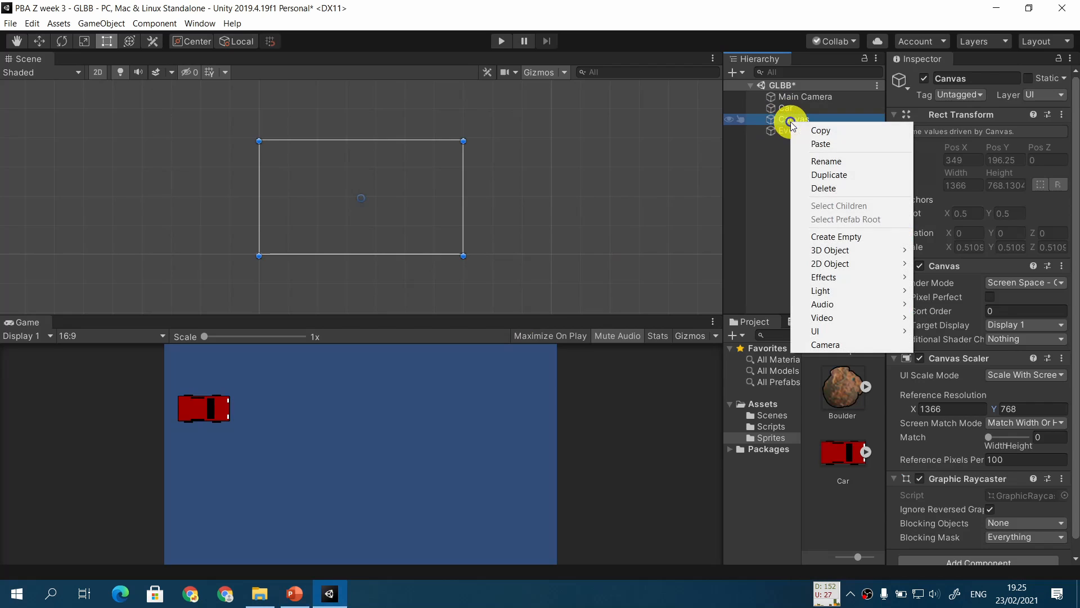
pyautogui.moveTo(825, 332)
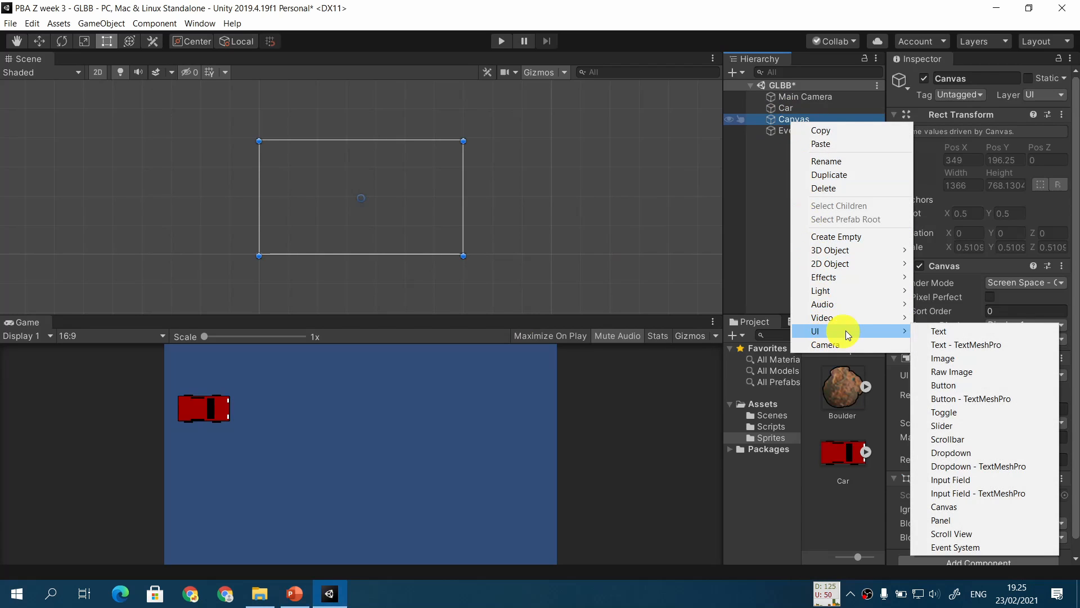
pyautogui.click(998, 345)
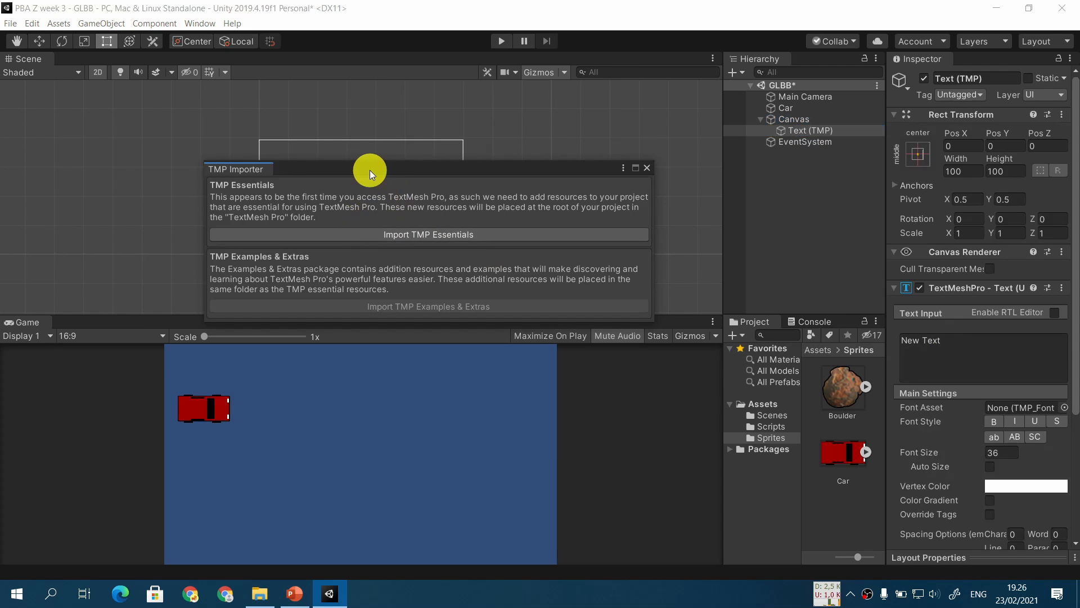
pyautogui.click(359, 235)
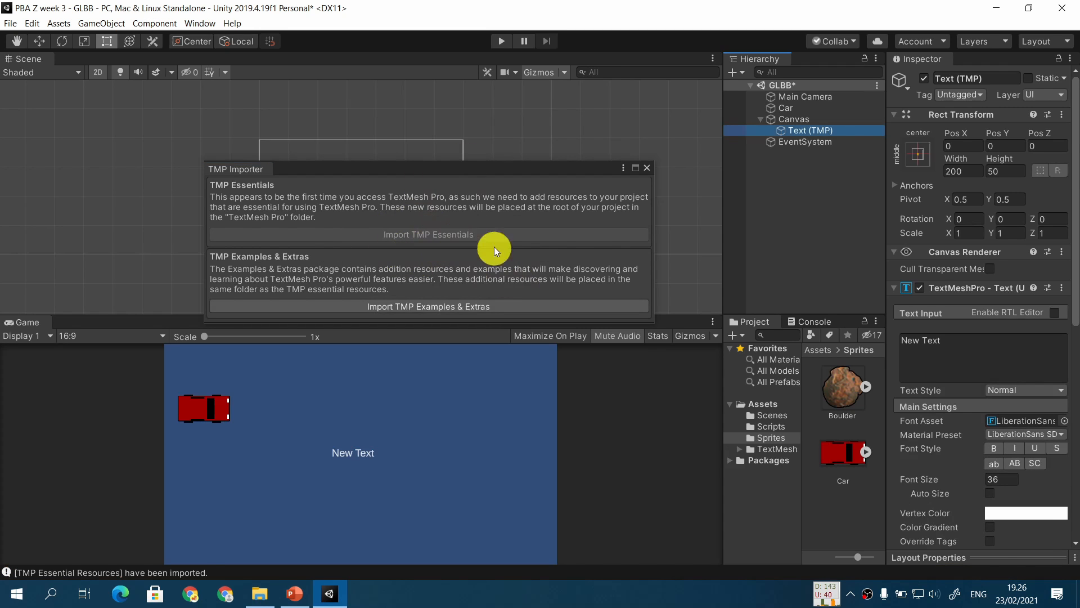
pyautogui.click(647, 168)
# Replace the new TextMeshPro object's content with "Initial Velocity", matching the first label on the PowerPoint slide
pyautogui.scroll(2, 698, 160)
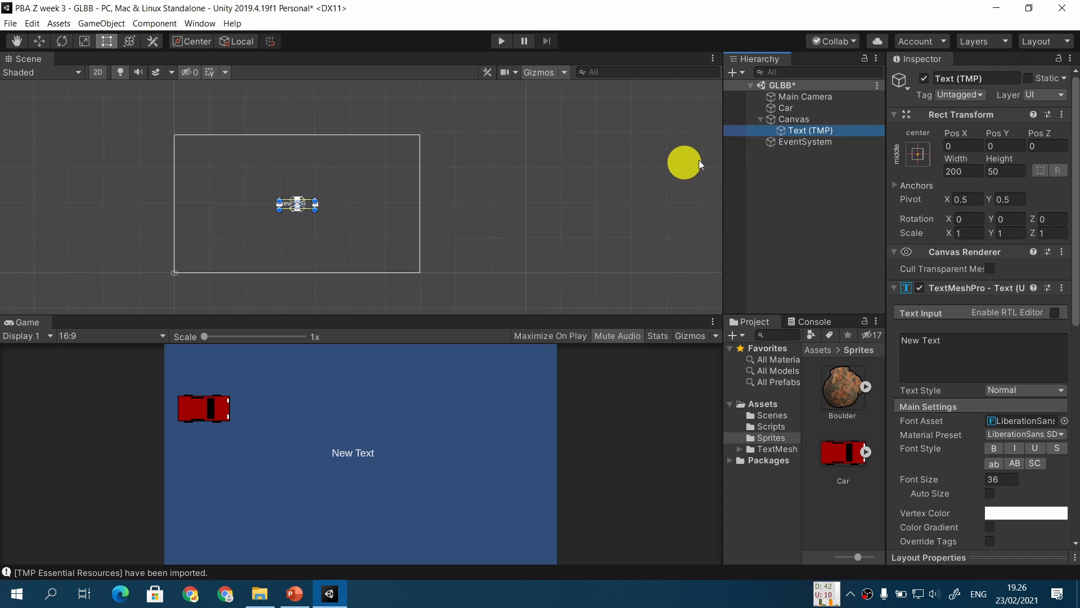
pyautogui.doubleClick(818, 130)
pyautogui.scroll(-4, 538, 232)
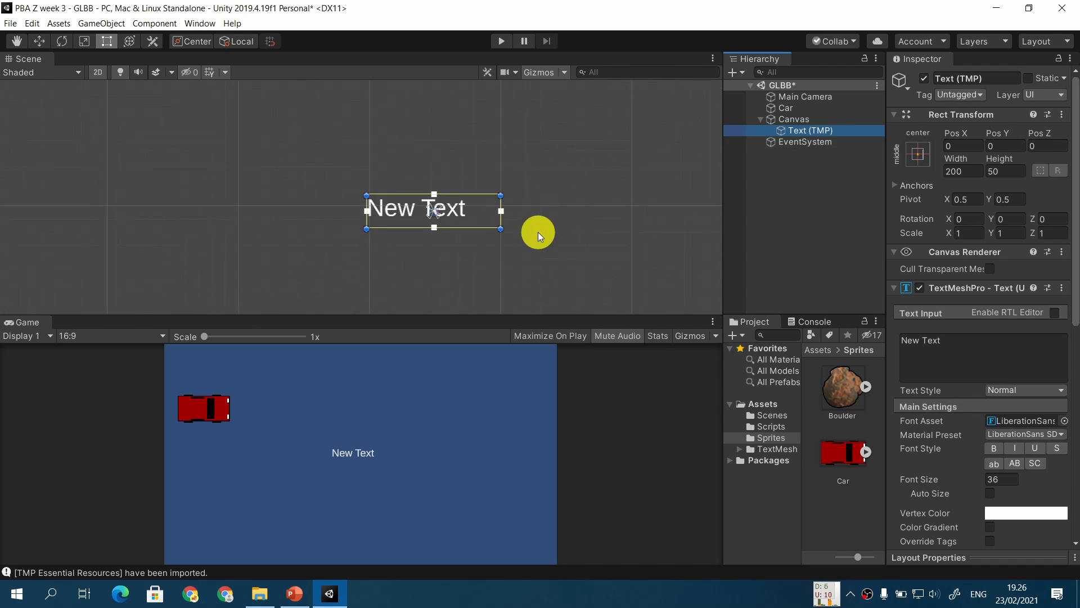
pyautogui.scroll(-3, 586, 254)
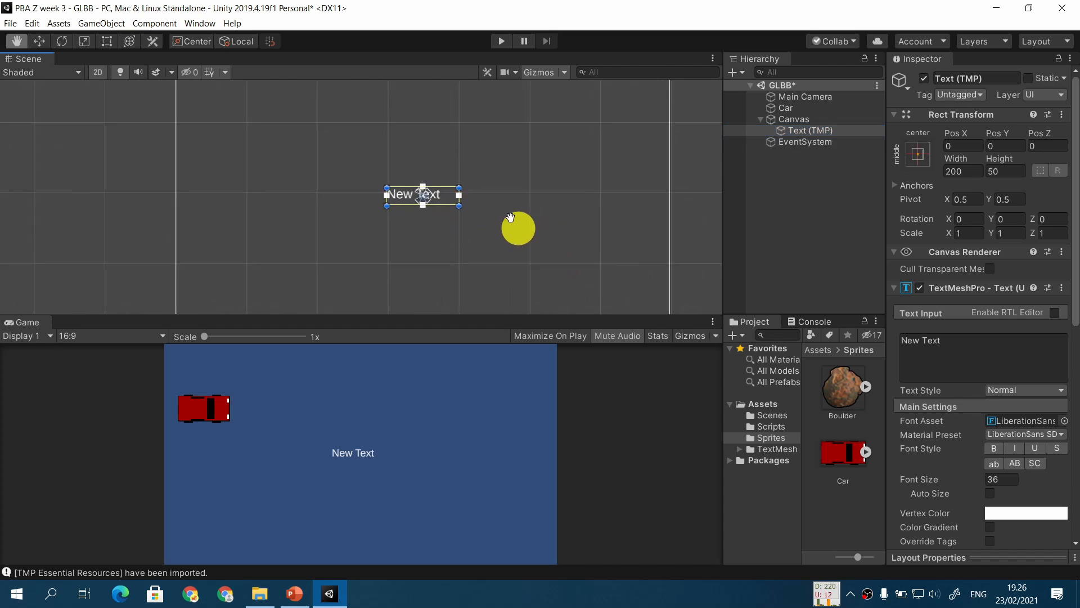
pyautogui.scroll(-2, 474, 190)
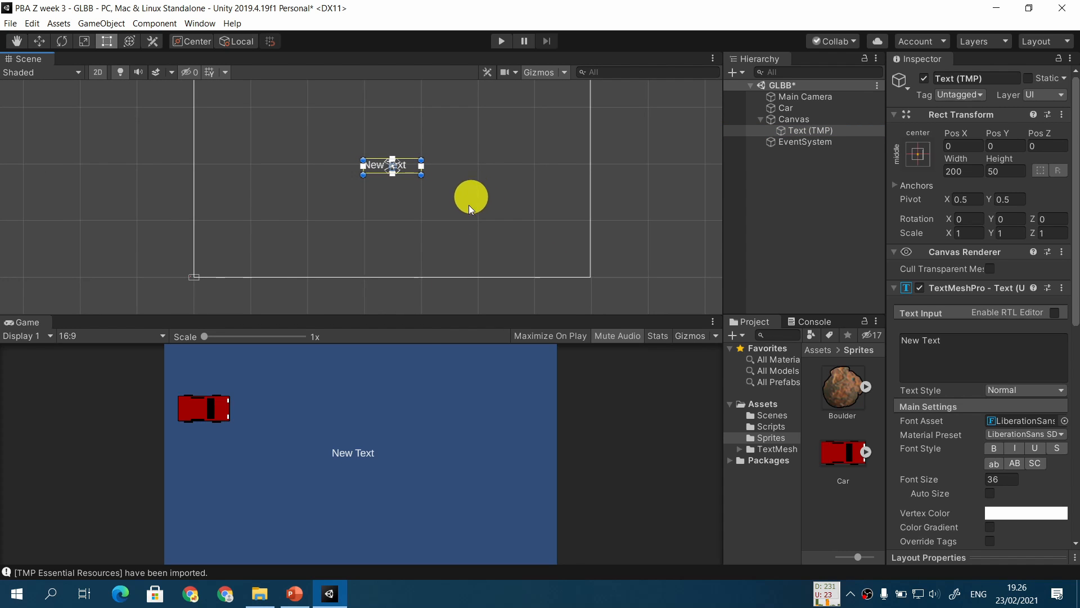
pyautogui.click(297, 592)
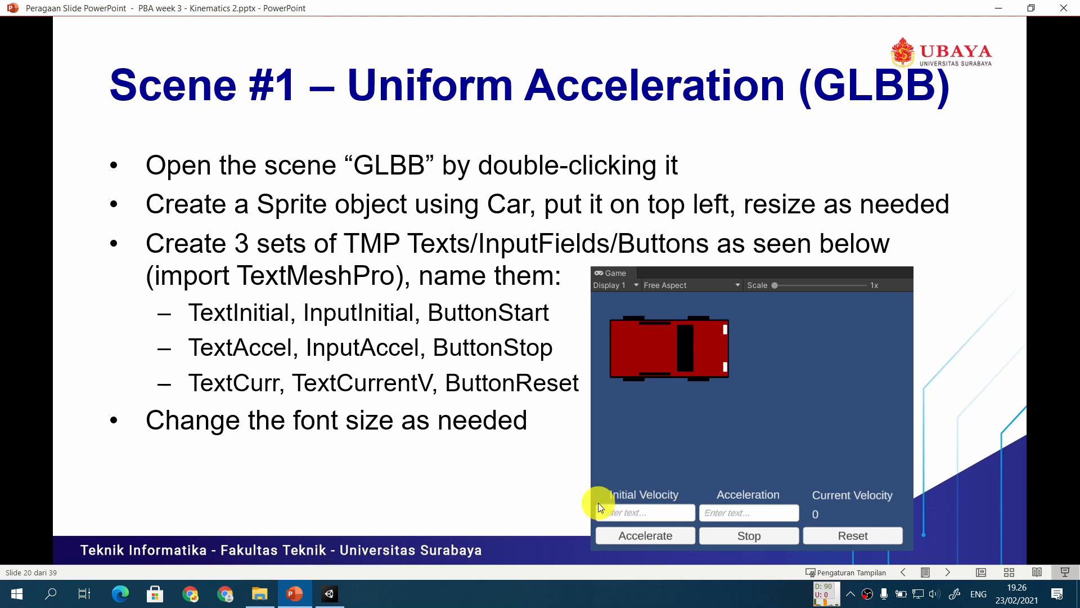
pyautogui.click(329, 593)
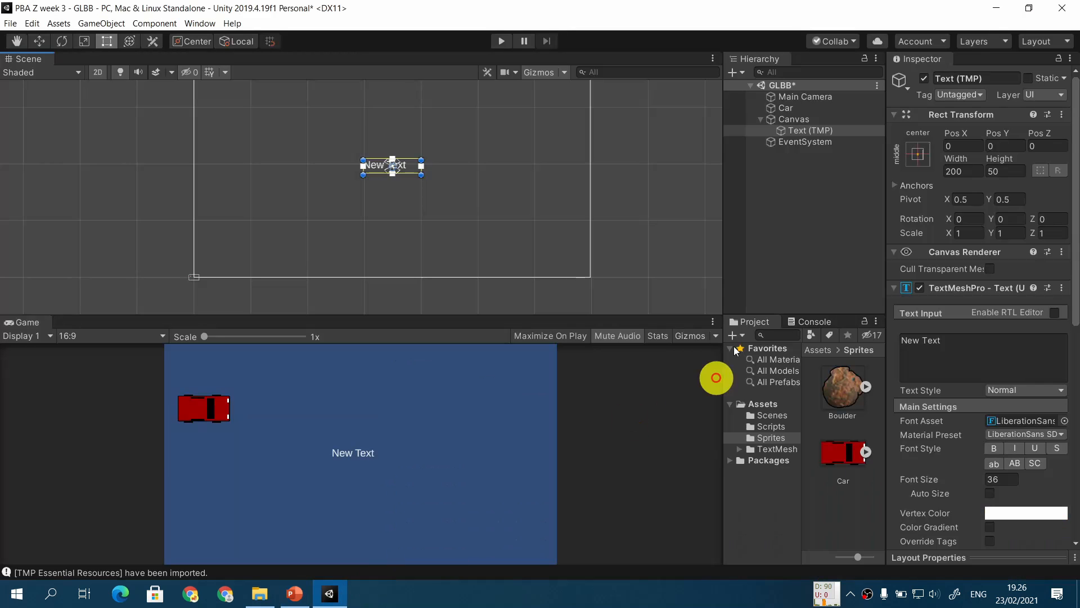
pyautogui.click(974, 345)
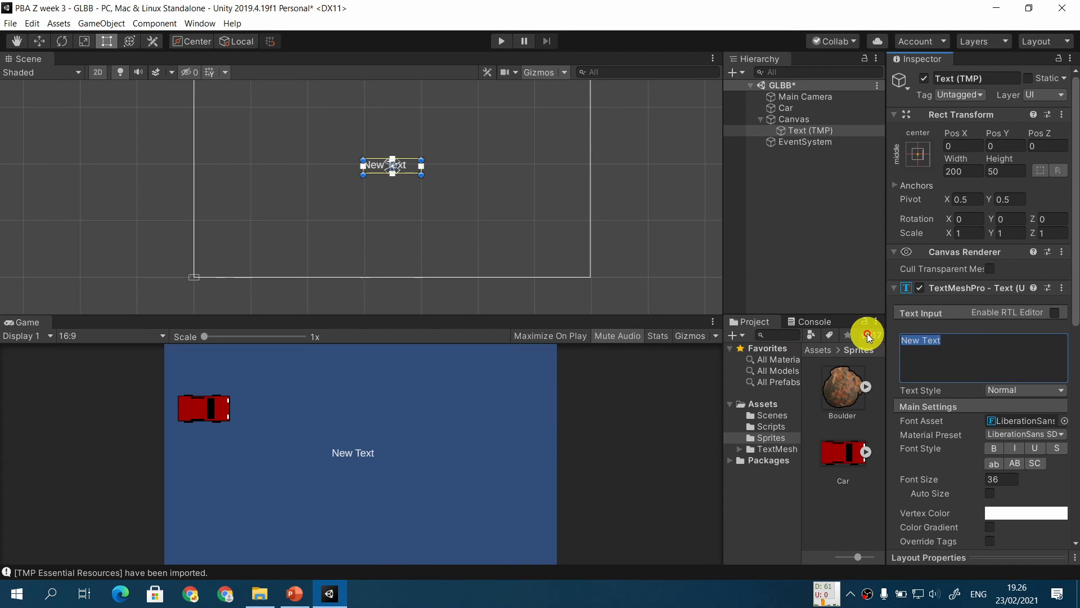
pyautogui.write('Initial ')
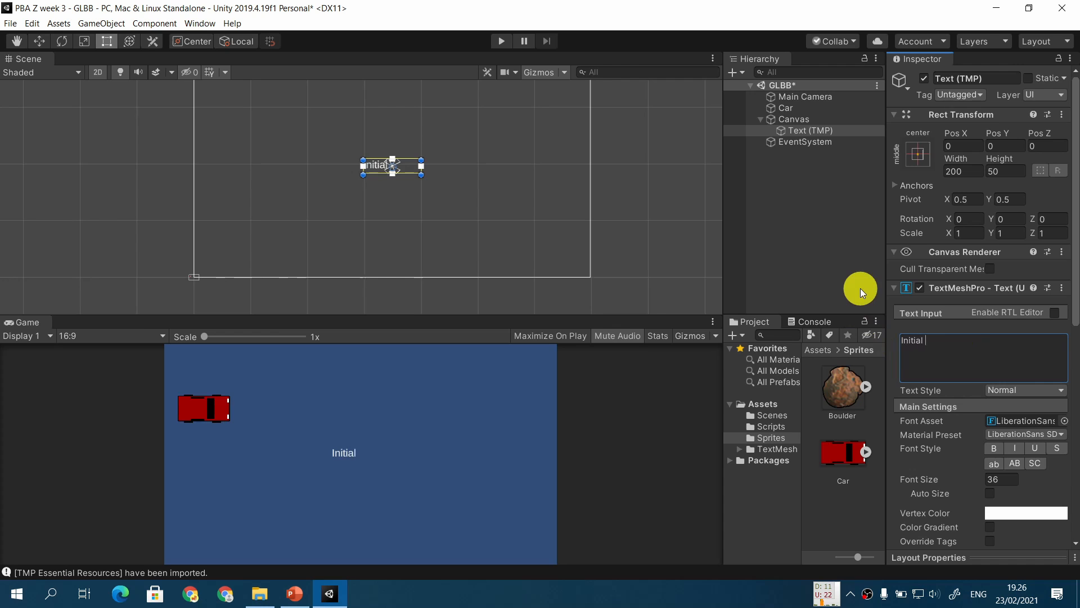
pyautogui.write('Velocity')
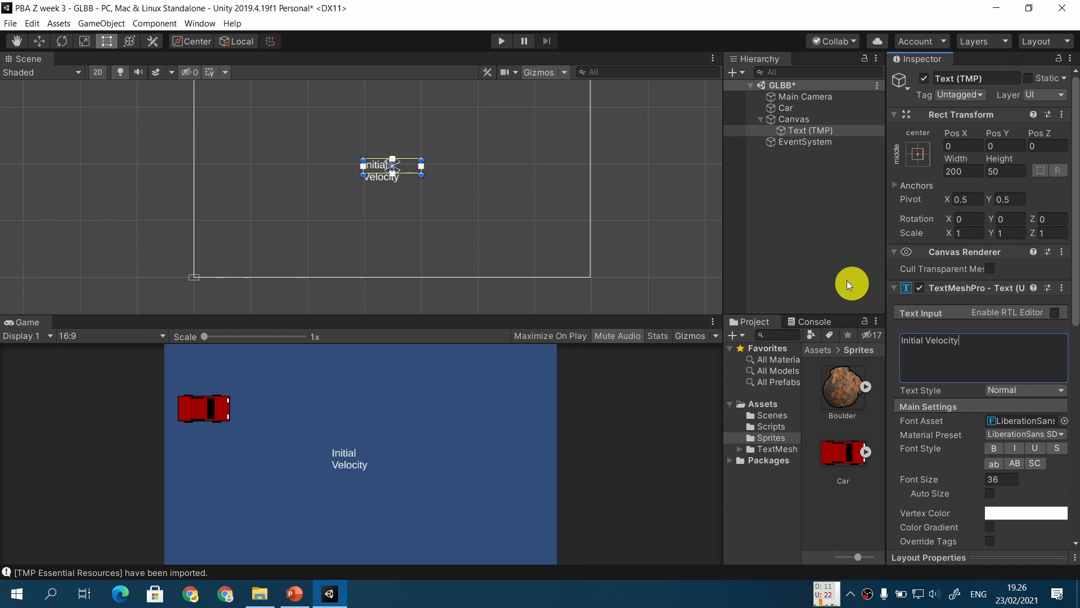
# Widen the Initial Velocity text box by extending its right edge, and check the target layout on the PowerPoint slide
pyautogui.scroll(2, 444, 178)
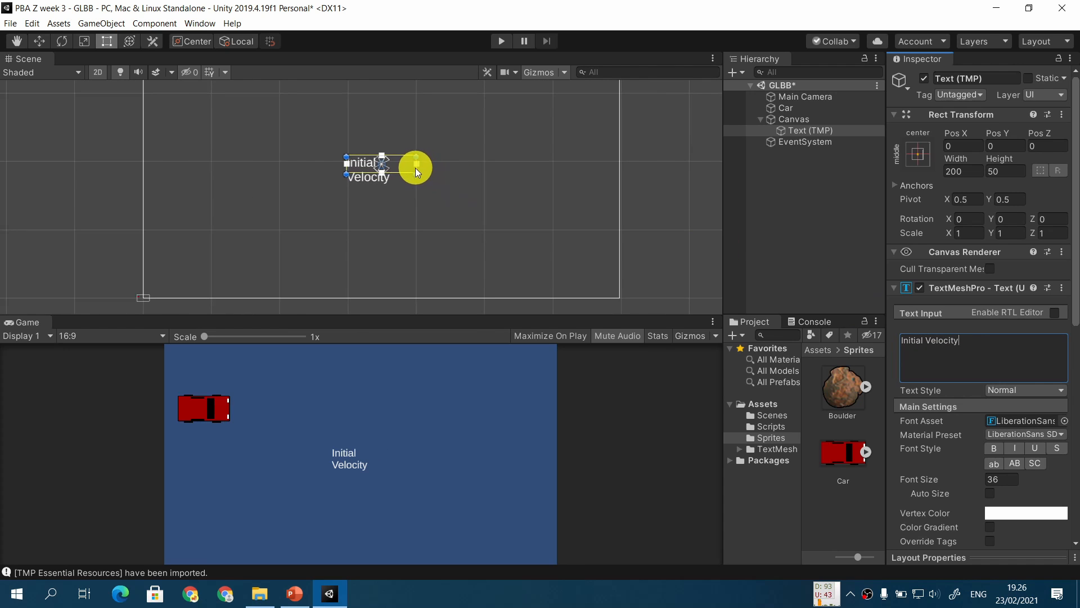
pyautogui.scroll(2, 426, 164)
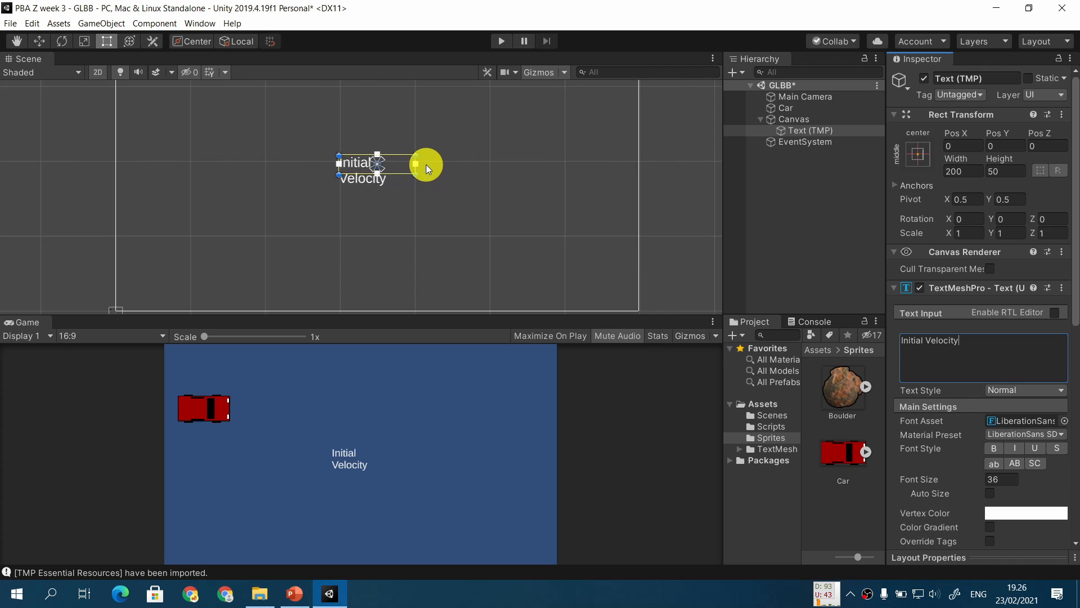
pyautogui.scroll(1, 427, 164)
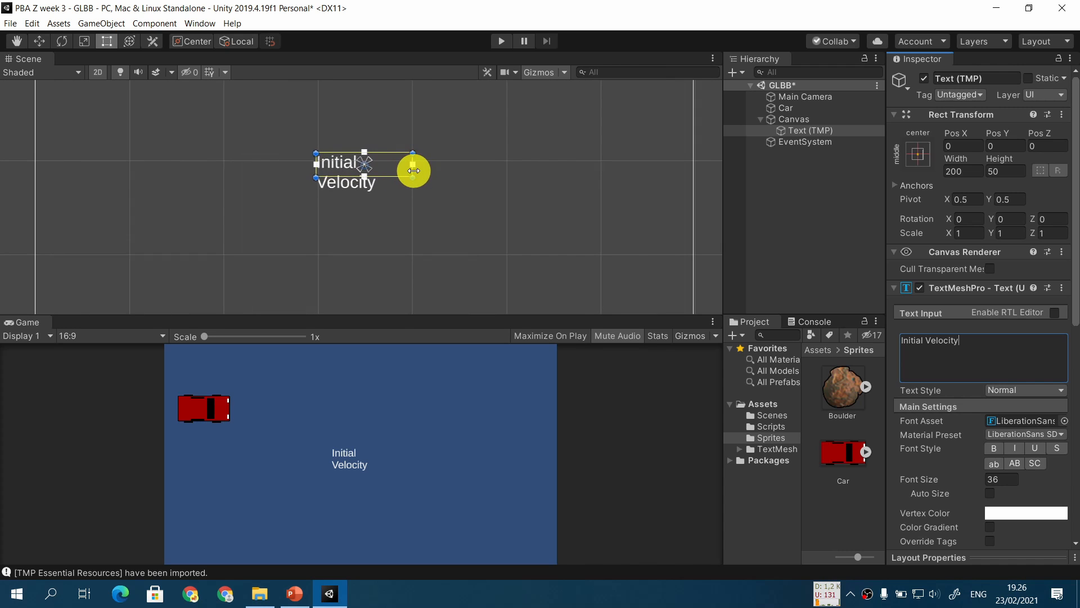
pyautogui.moveTo(413, 170); pyautogui.dragTo(453, 170)
pyautogui.moveTo(451, 193); pyautogui.dragTo(521, 191, button='middle')
pyautogui.click(295, 594)
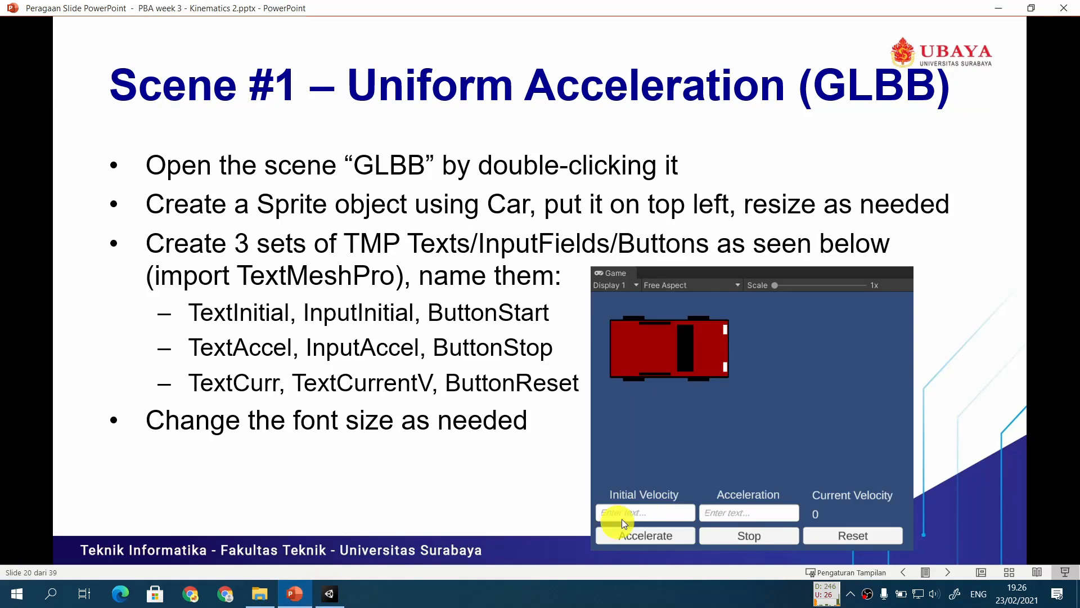
# In Unity, move the Initial Velocity text to the Canvas's lower-left corner, at about X -525, Y -235, and center-align it
pyautogui.click(327, 598)
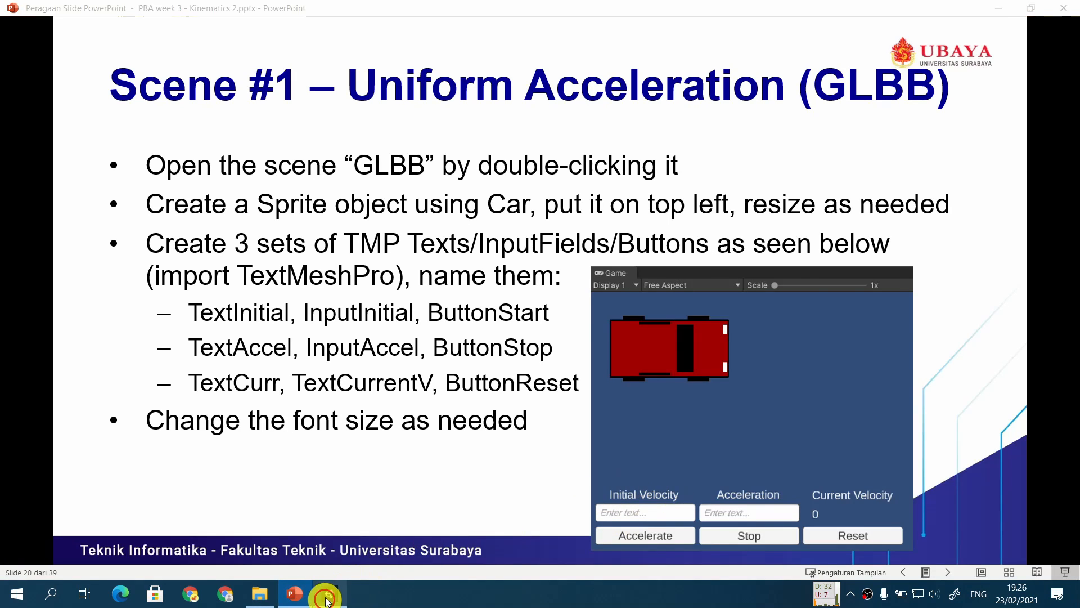
pyautogui.moveTo(430, 125); pyautogui.dragTo(153, 239)
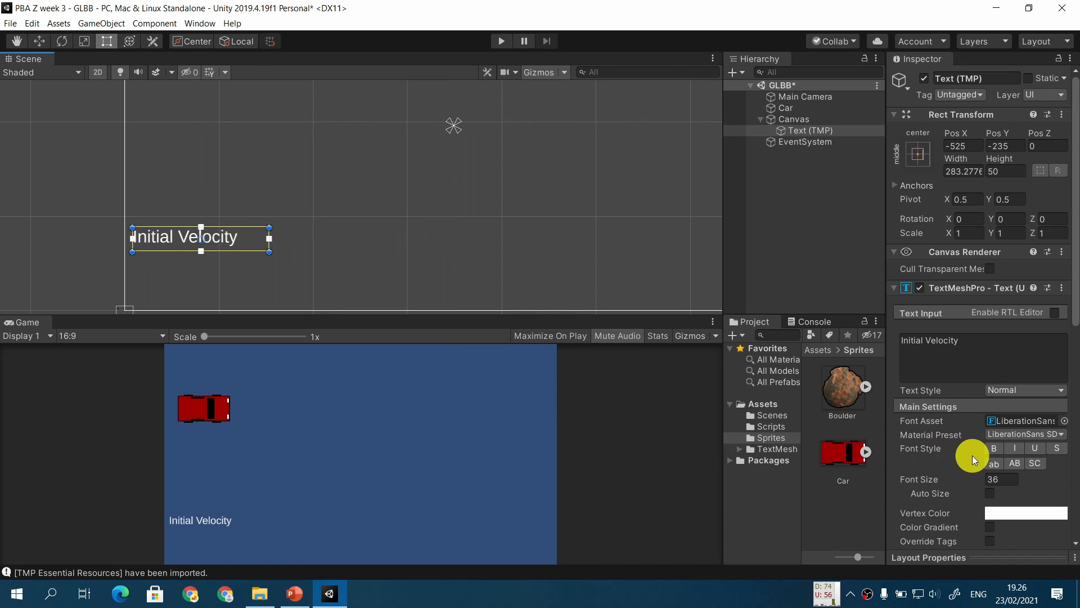
pyautogui.scroll(-10, 972, 455)
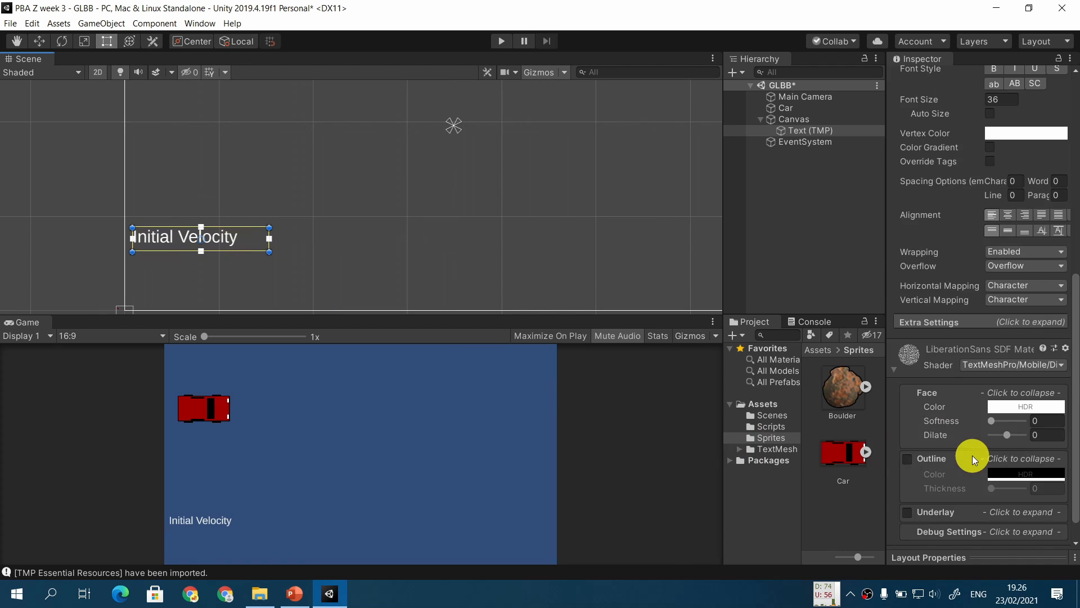
pyautogui.click(1008, 215)
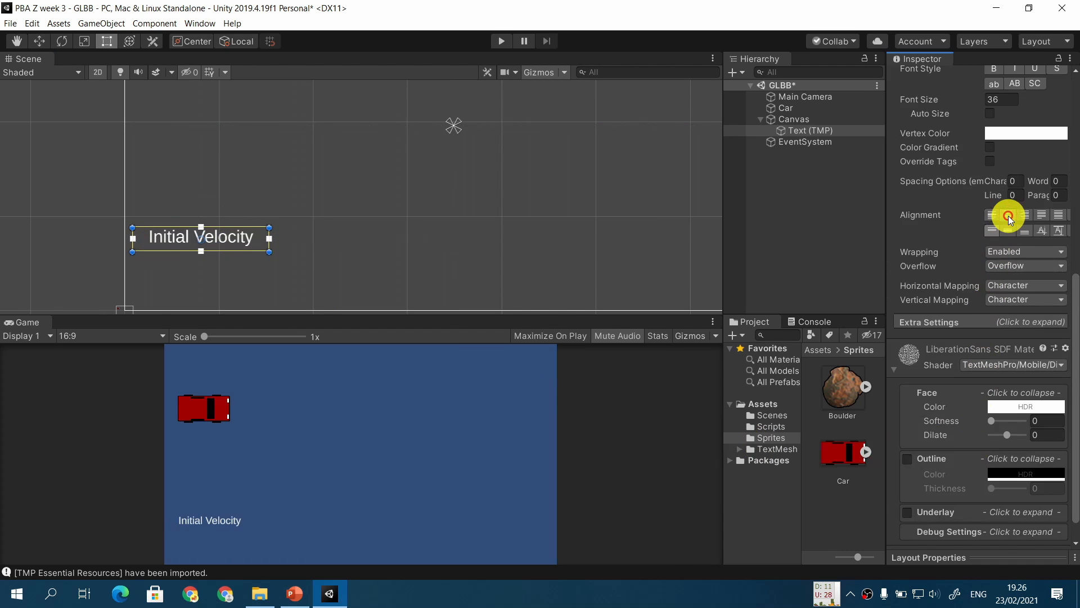
# Check the target layout on the PowerPoint slide, and add a TextMeshPro input field under the Canvas in Unity
pyautogui.click(293, 595)
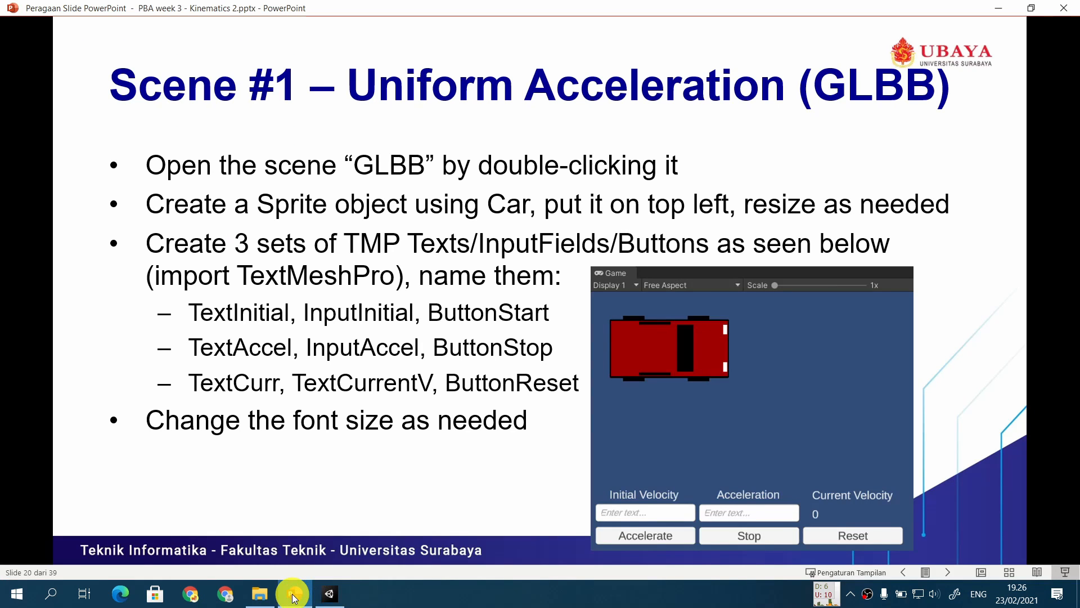
pyautogui.click(329, 594)
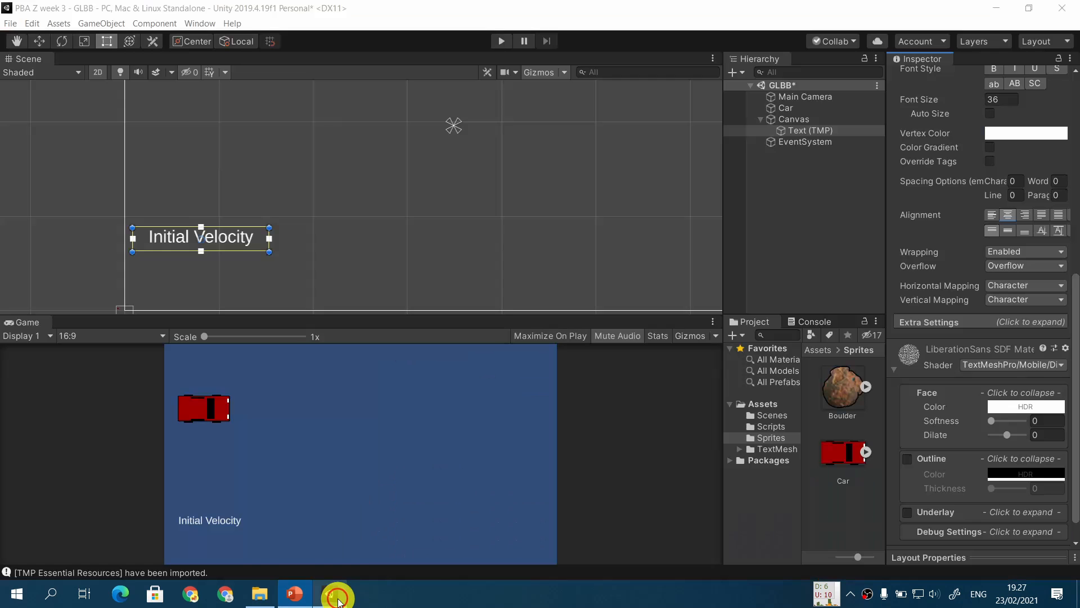
pyautogui.rightClick(791, 120)
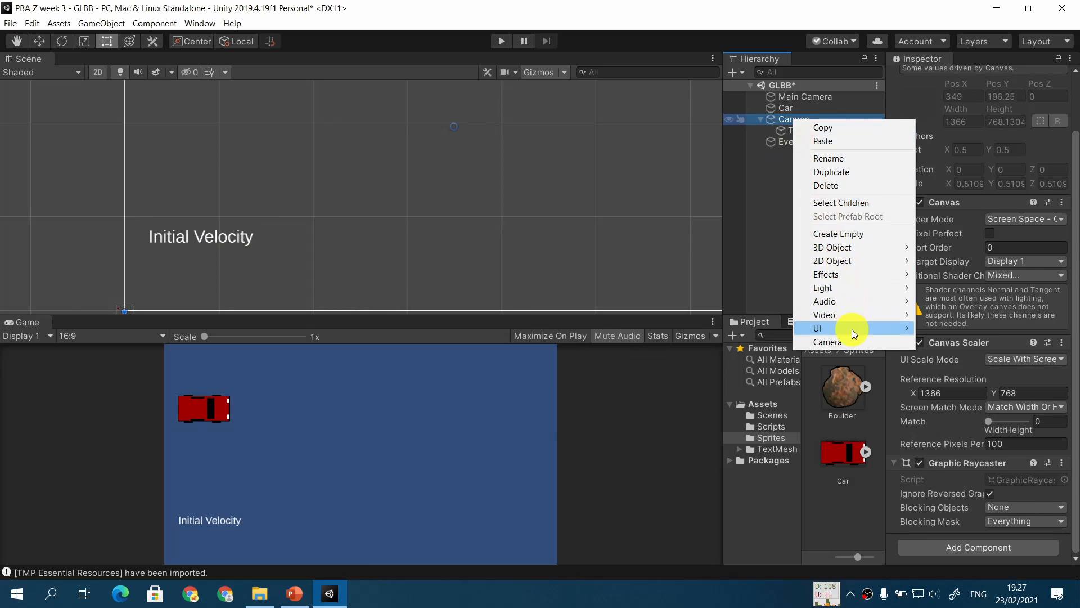
pyautogui.moveTo(852, 329)
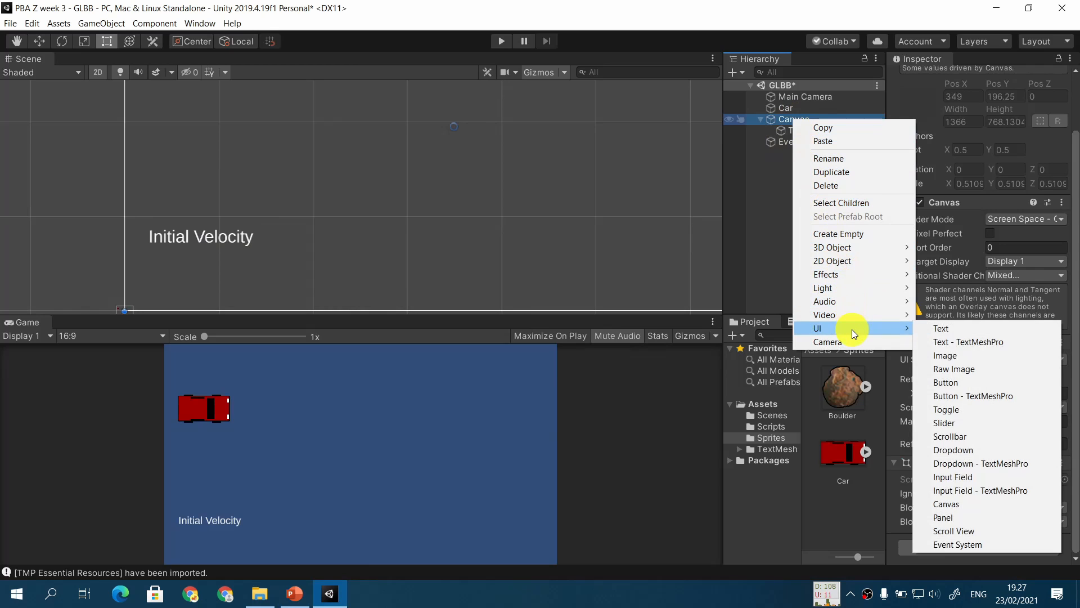
pyautogui.click(980, 492)
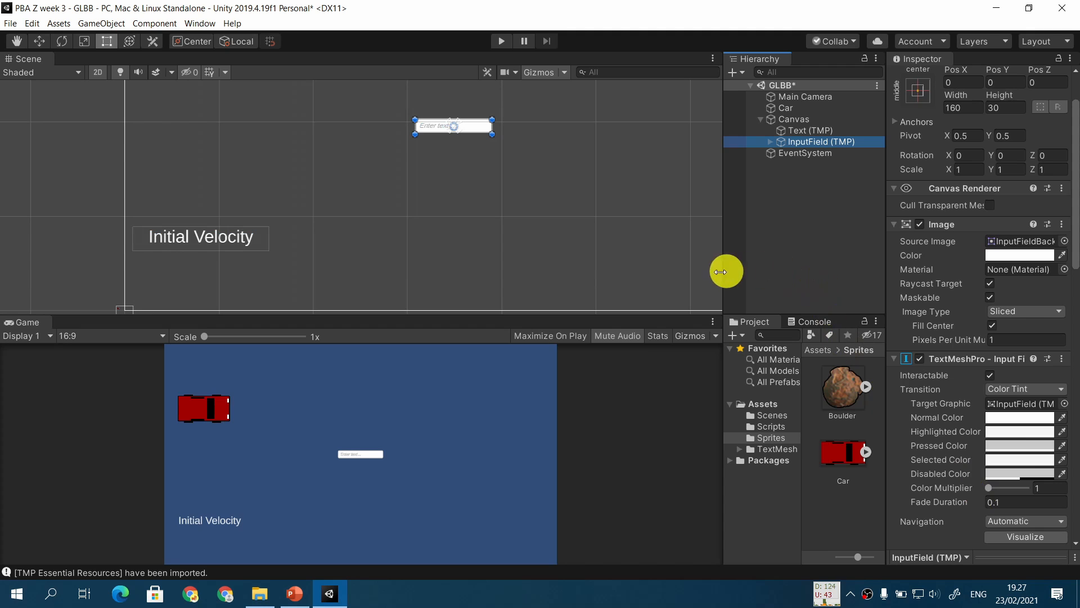
# Place the input field directly beneath the Initial Velocity label and resize it to the label's width, about 283 by 48
pyautogui.scroll(1, 479, 204)
pyautogui.moveTo(488, 216); pyautogui.dragTo(519, 187, button='middle')
pyautogui.moveTo(502, 95); pyautogui.dragTo(291, 254)
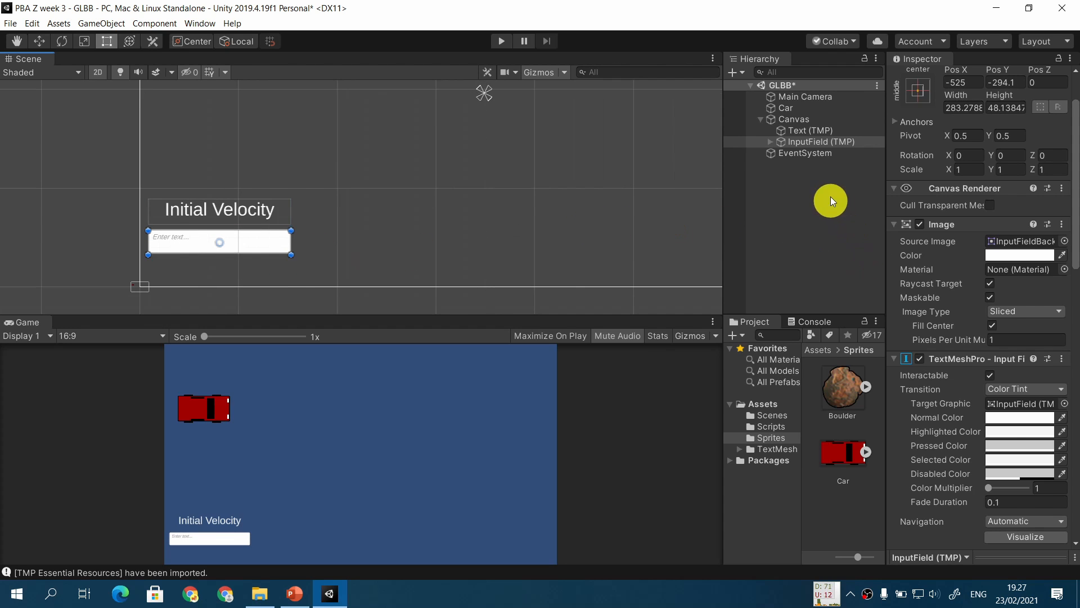
# Set the font size of the input field's Placeholder text to 28
pyautogui.click(771, 143)
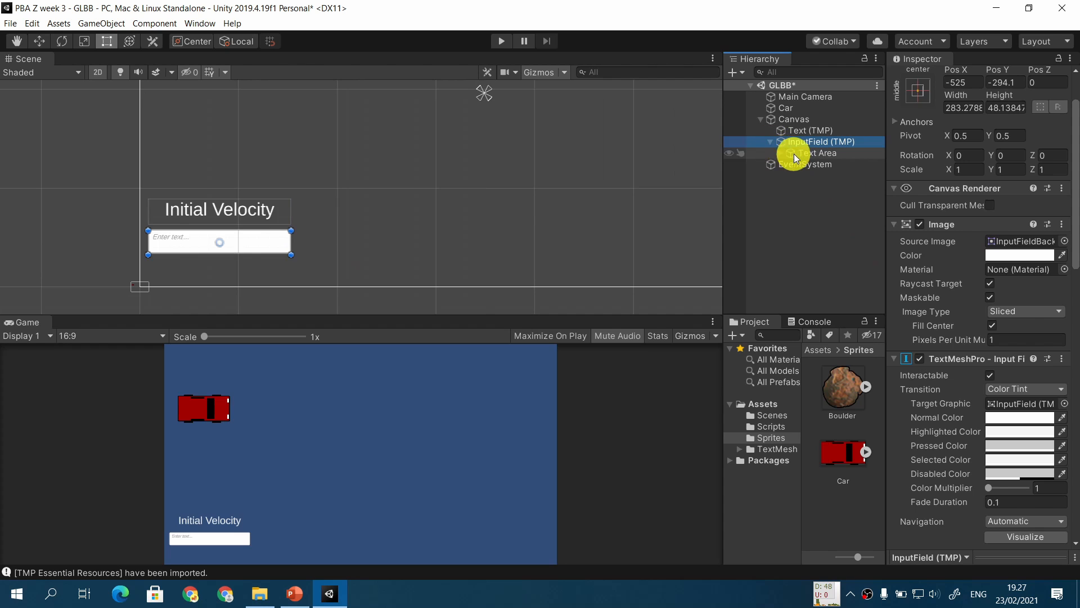
pyautogui.click(781, 155)
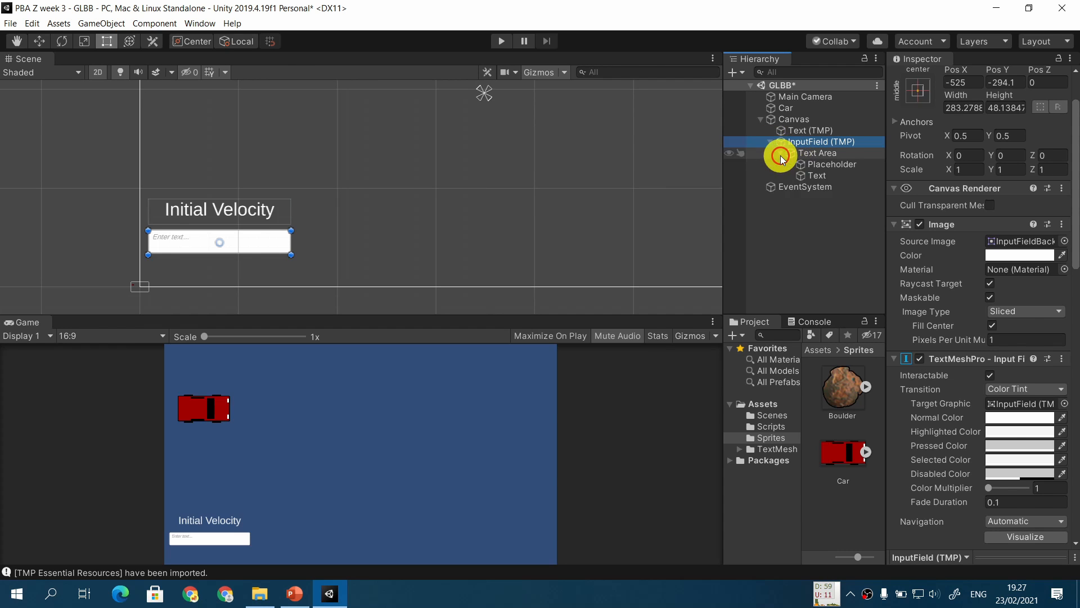
pyautogui.click(833, 164)
pyautogui.scroll(-3, 951, 315)
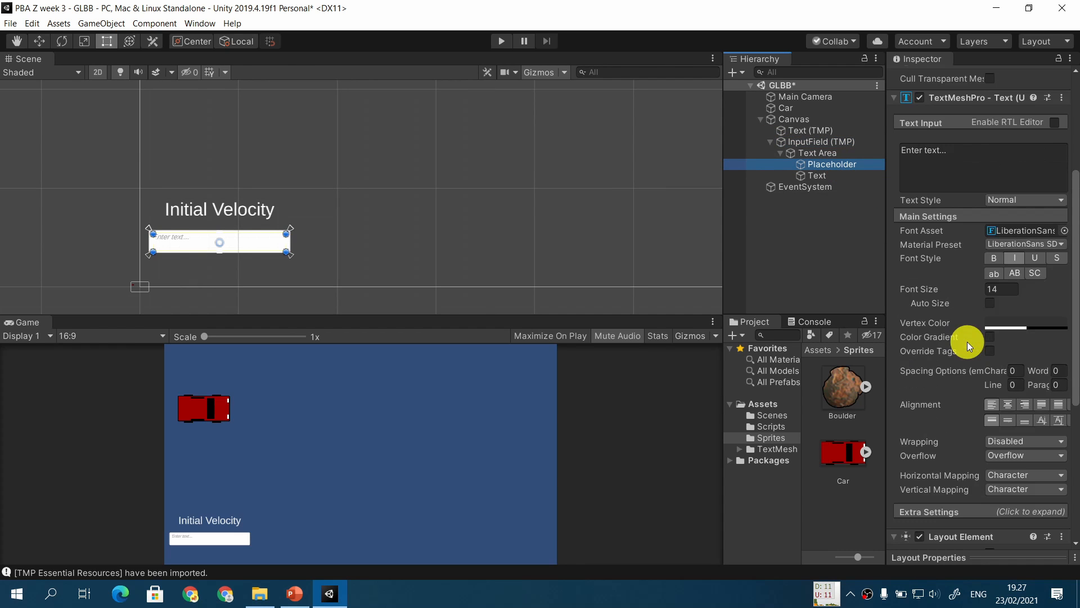
pyautogui.click(1006, 286)
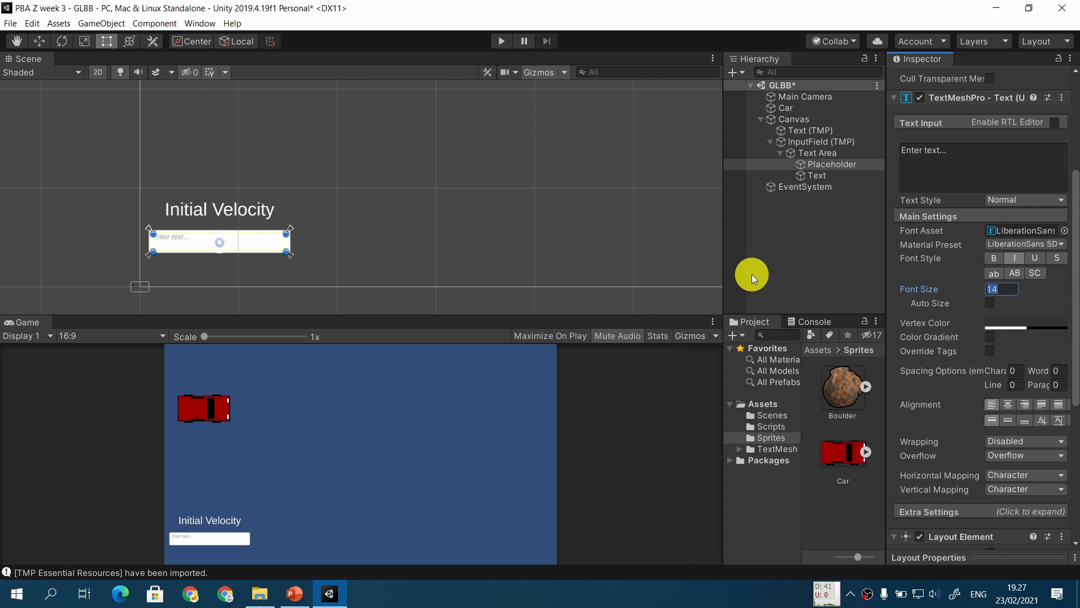
pyautogui.write('28')
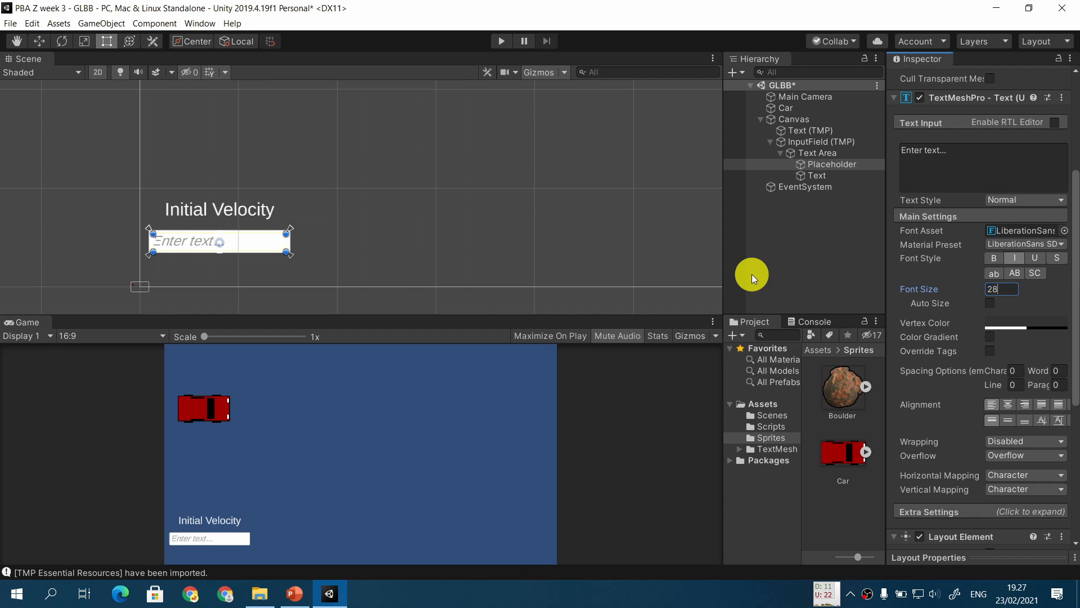
# Set the font size of the input field's Text object to 28 and collapse its Text Area
pyautogui.click(819, 177)
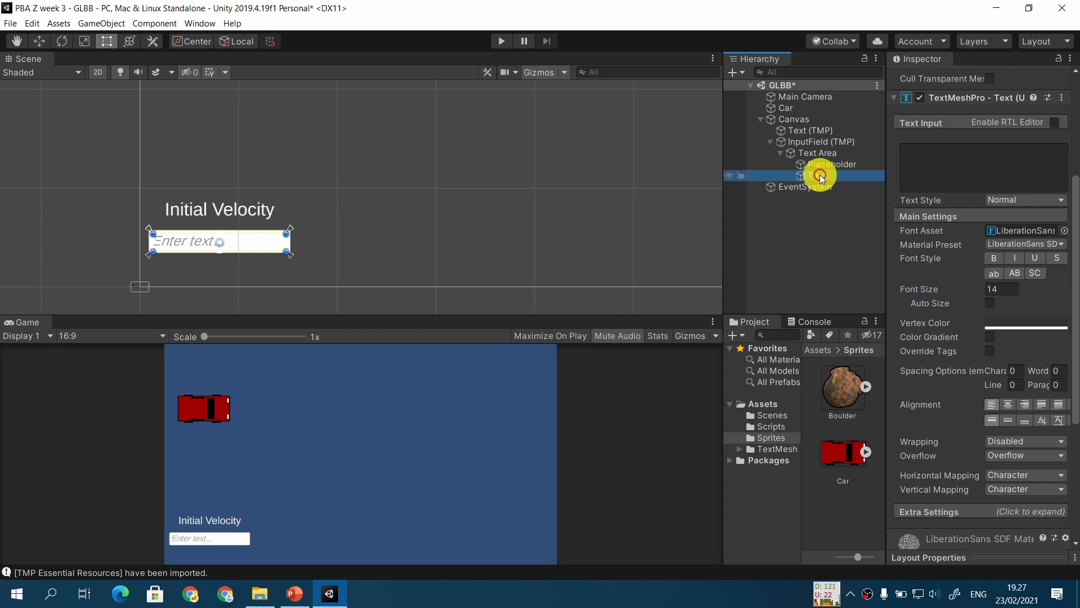
pyautogui.click(1001, 288)
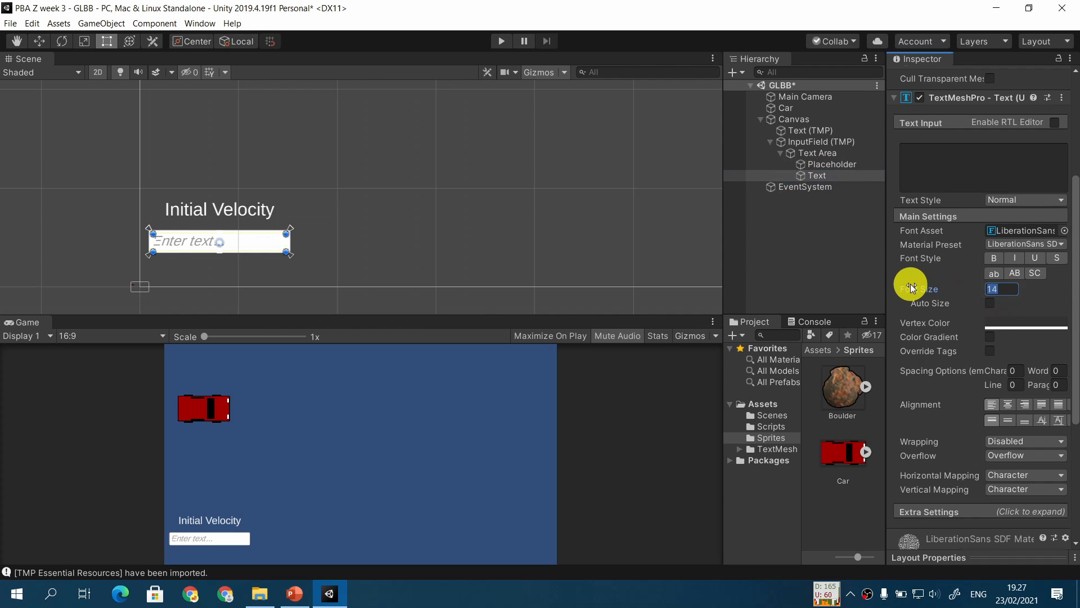
pyautogui.write('28')
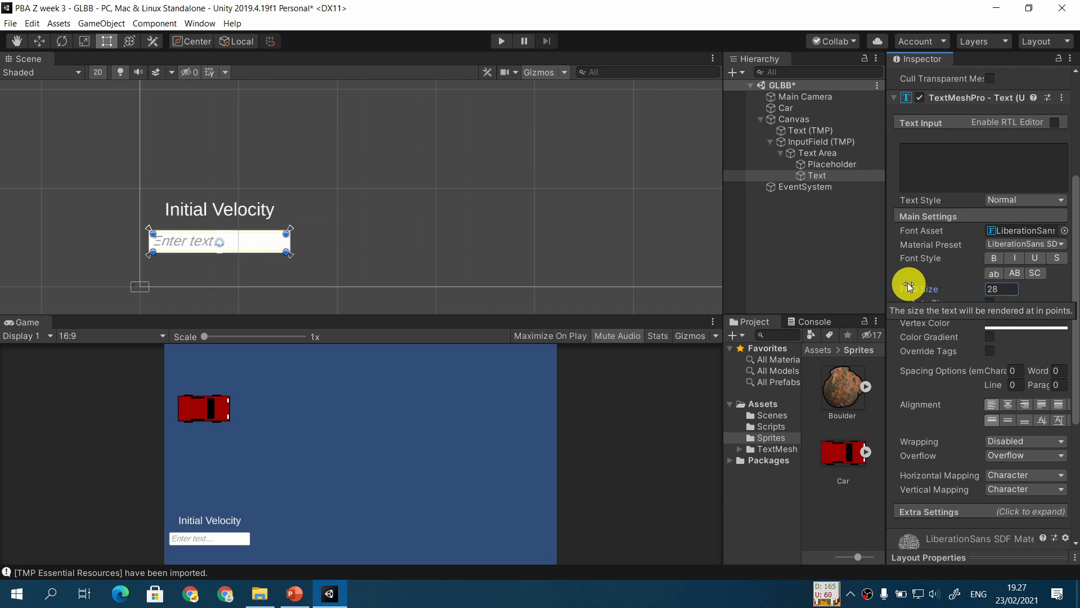
pyautogui.click(781, 152)
# Rename the input field object as "Initial Velocity Input"
pyautogui.click(808, 143)
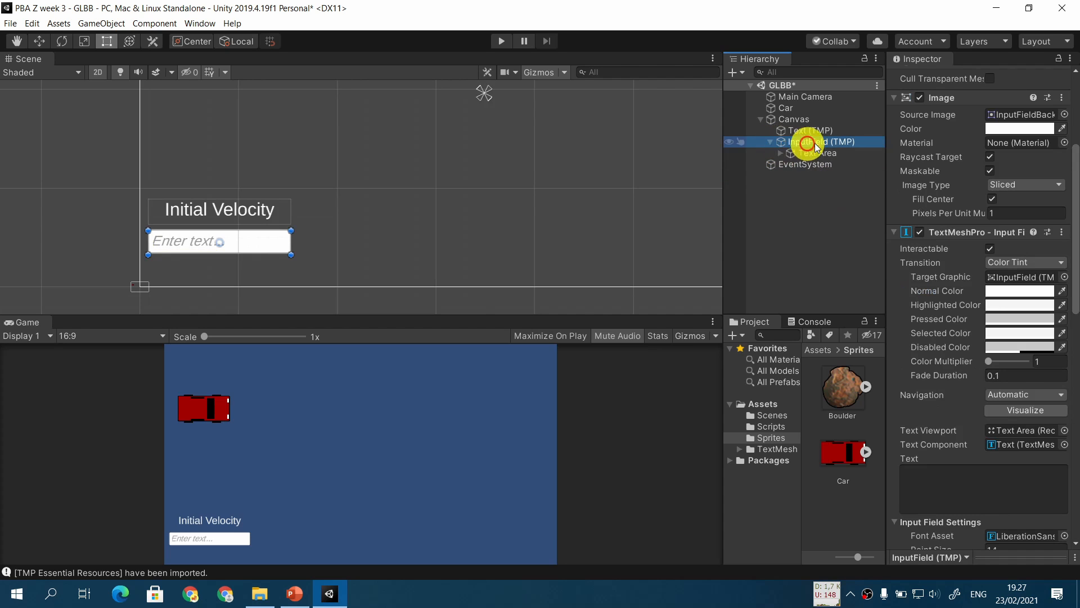
pyautogui.click(771, 143)
pyautogui.scroll(5, 944, 211)
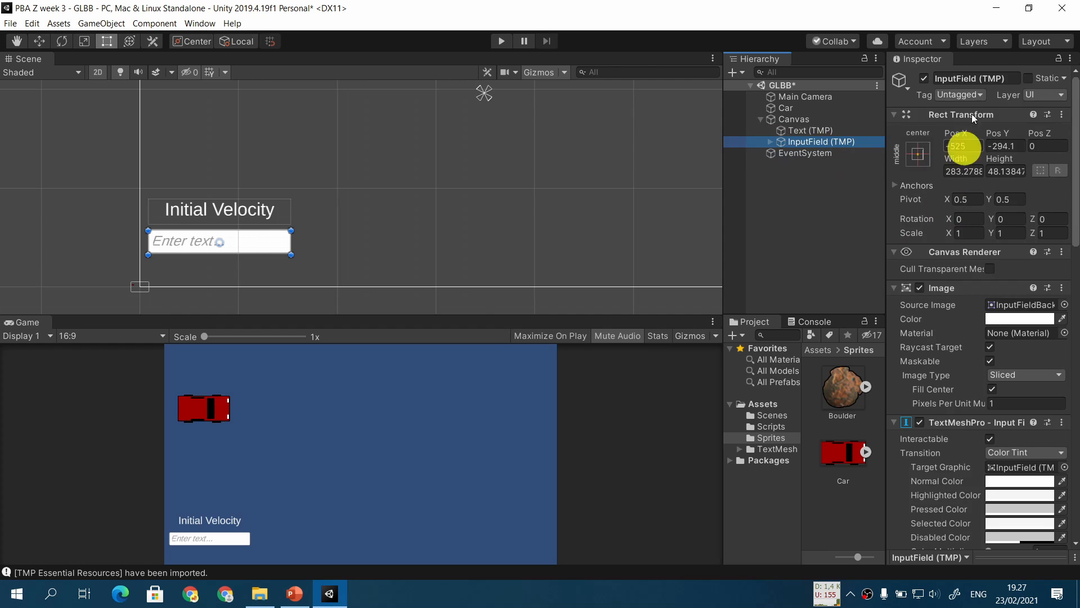
pyautogui.click(988, 78)
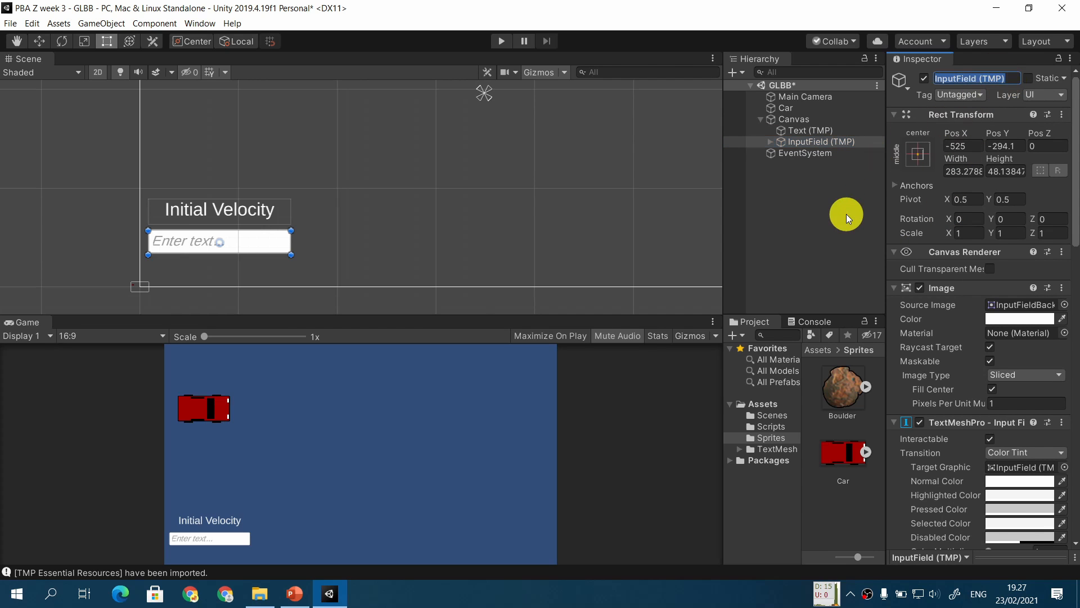
pyautogui.write('Initial Velo')
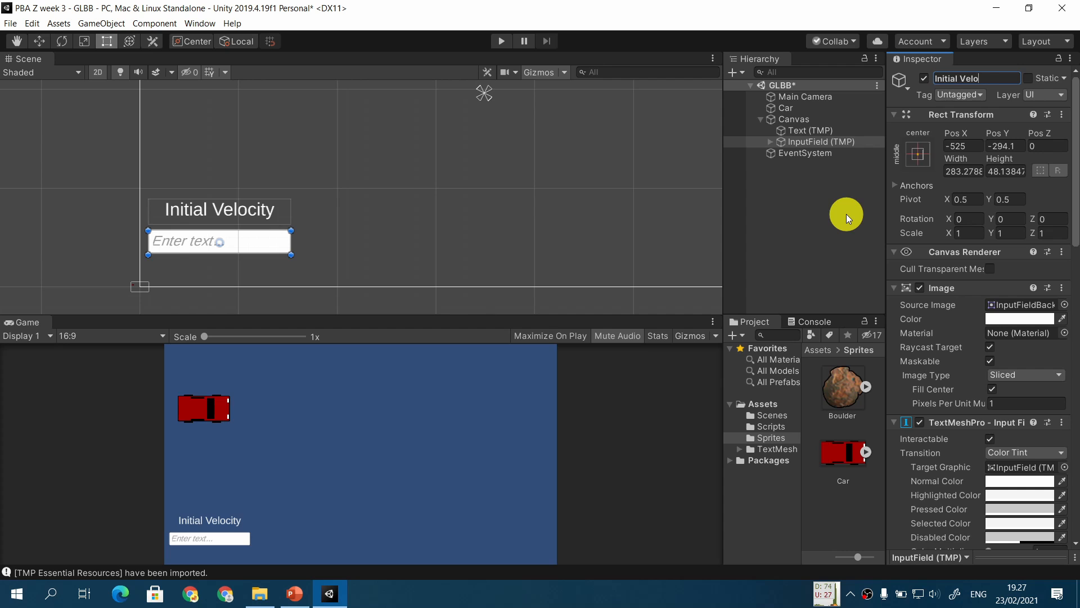
pyautogui.write('city Input')
pyautogui.press('Return')
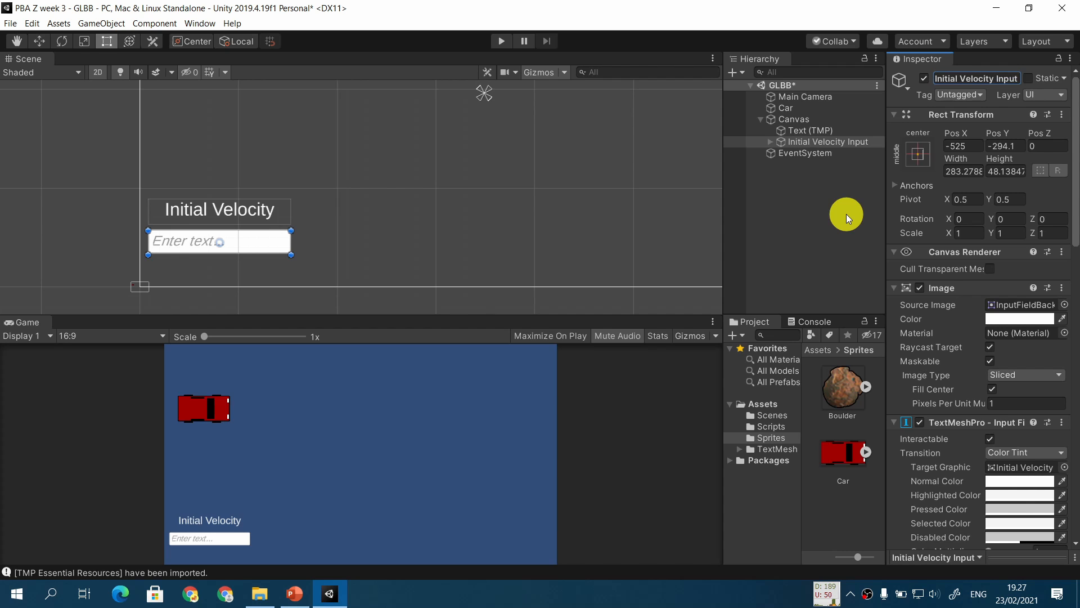
# Check the slide, add a TextMeshPro button under the Canvas in Unity, and fit it beneath the input field at about 283 by 41
pyautogui.click(308, 601)
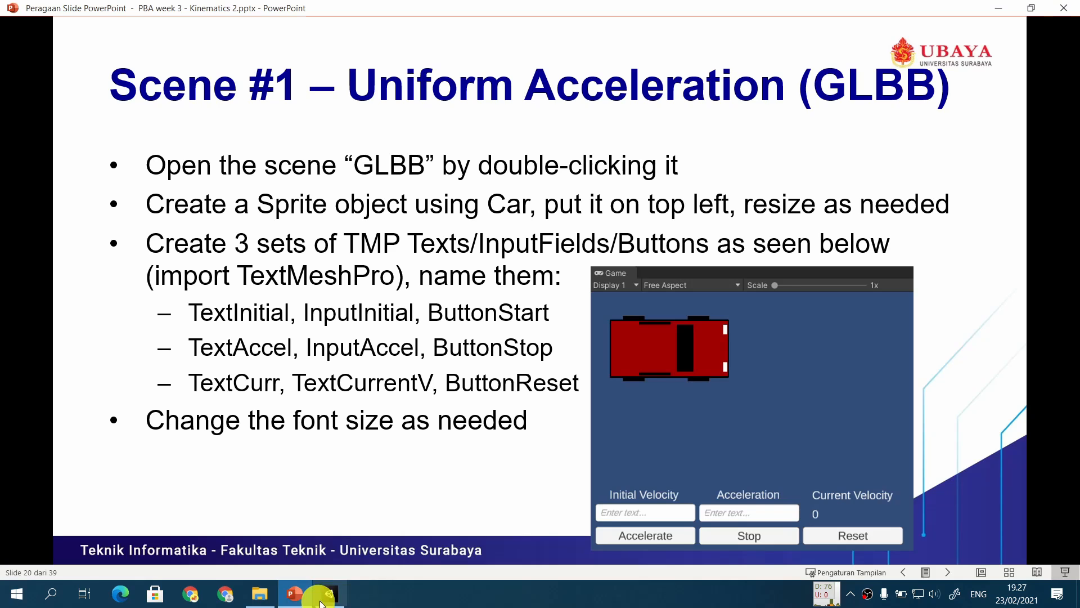
pyautogui.click(330, 593)
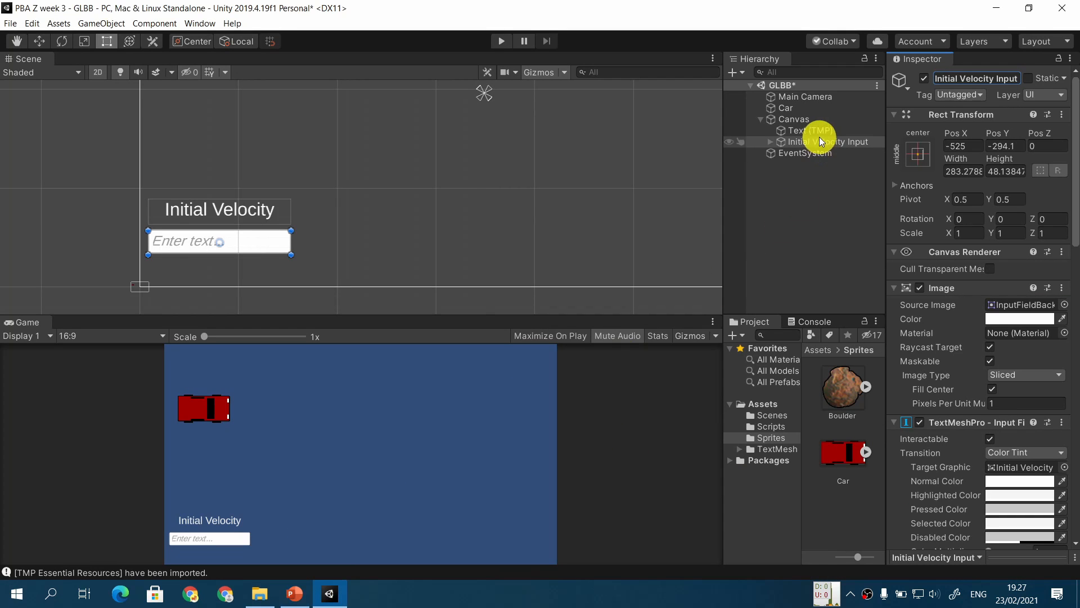
pyautogui.rightClick(802, 119)
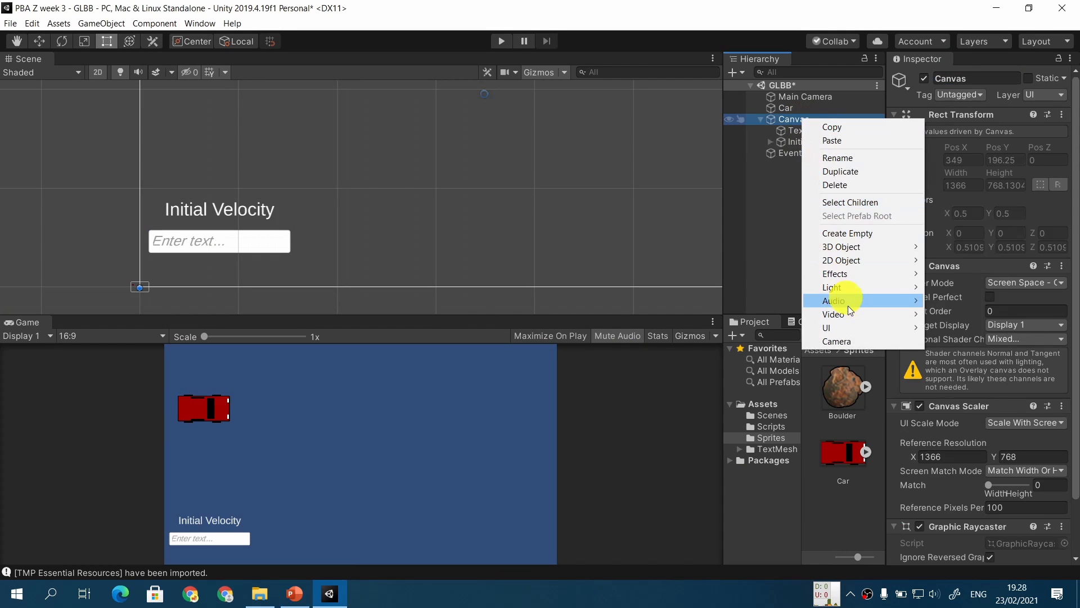
pyautogui.moveTo(852, 329)
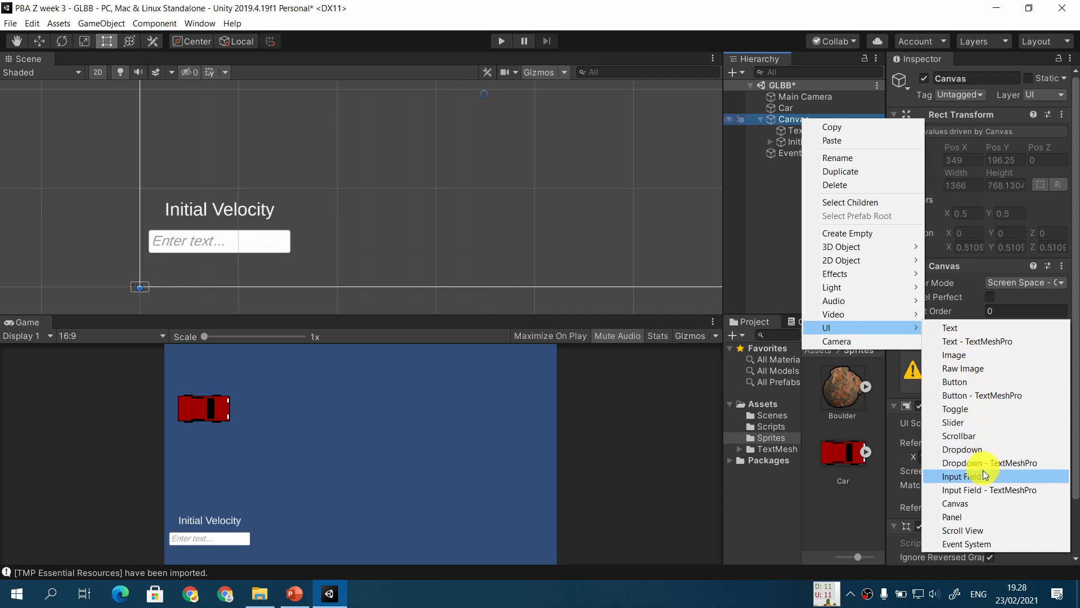
pyautogui.click(1034, 396)
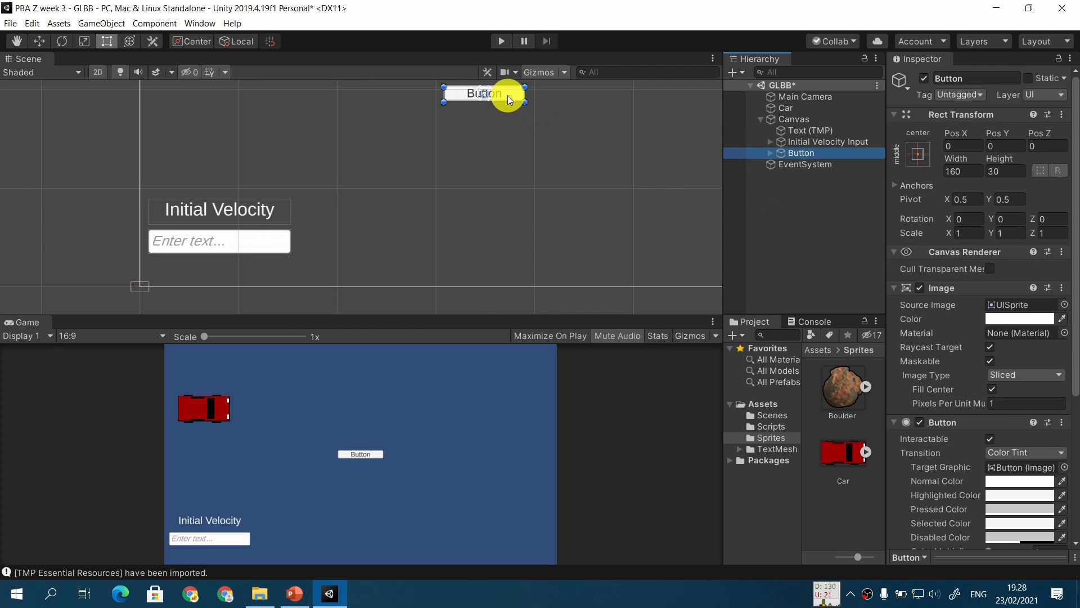
pyautogui.moveTo(505, 98); pyautogui.dragTo(293, 284)
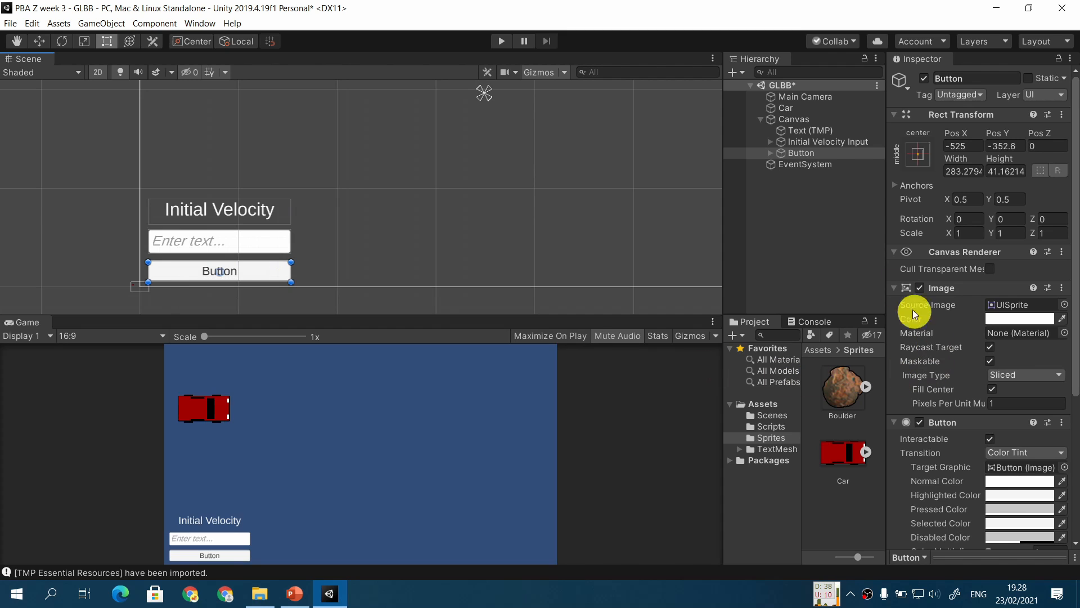
# Set the font size of the button's text to 28
pyautogui.click(770, 155)
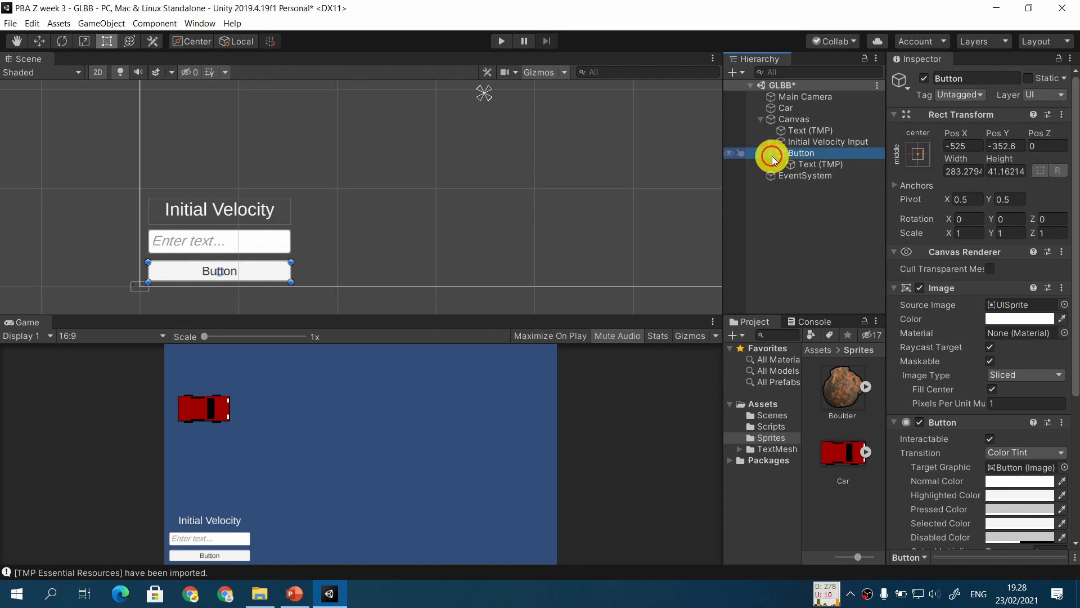
pyautogui.click(810, 163)
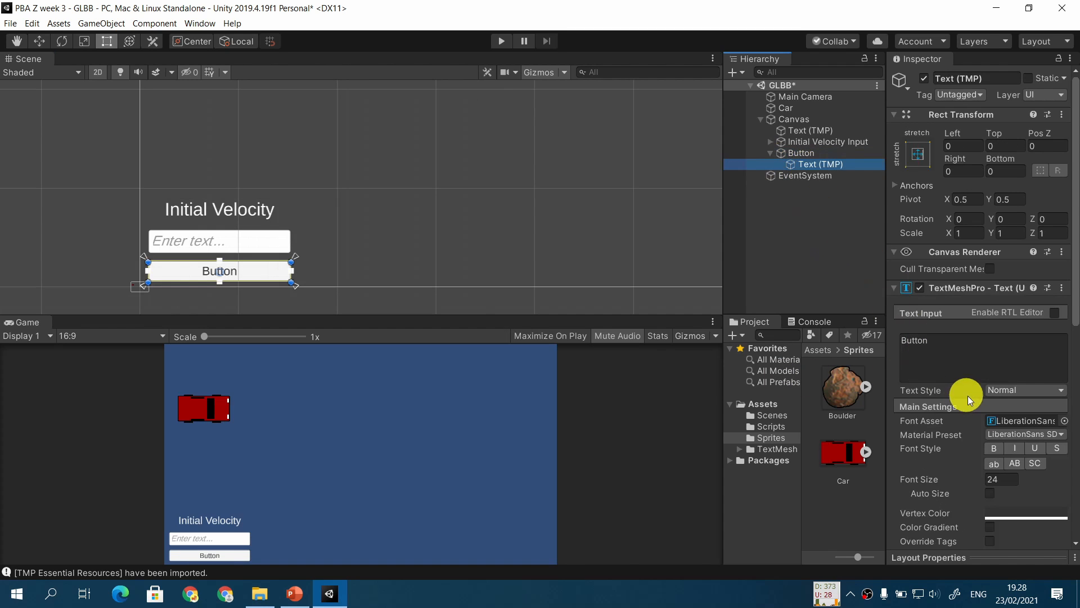
pyautogui.click(1000, 479)
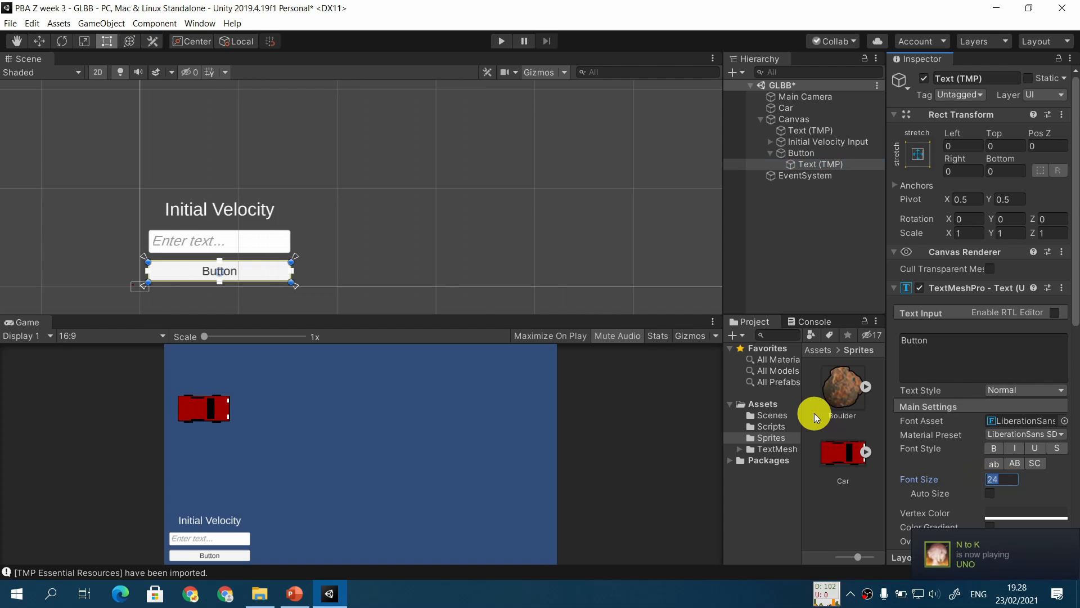
pyautogui.write('28')
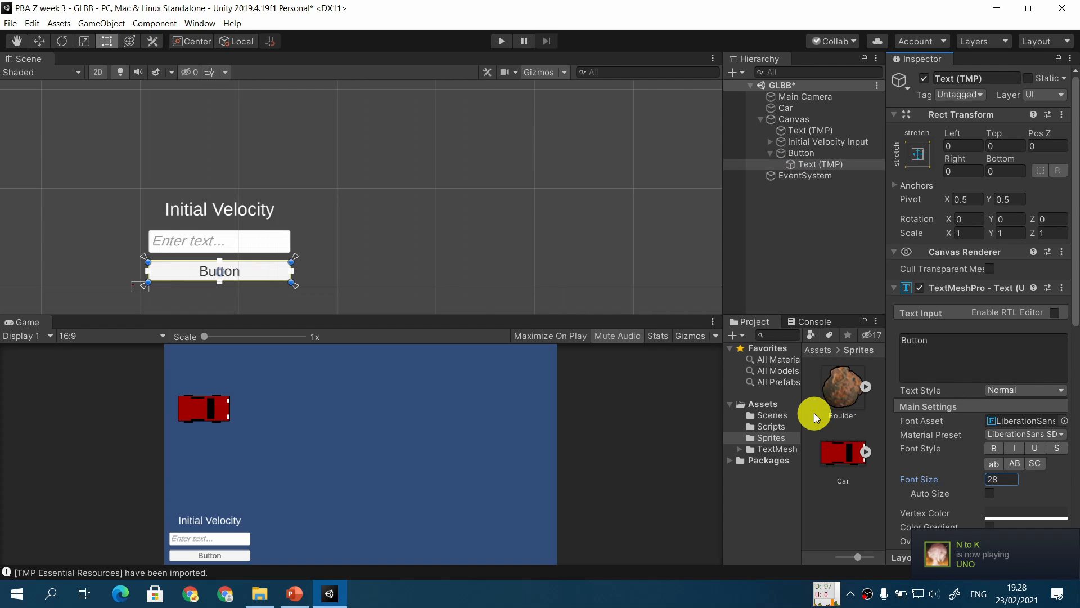
# Shift the Initial Velocity input field slightly upward to about Y -284, closer to its label
pyautogui.click(267, 248)
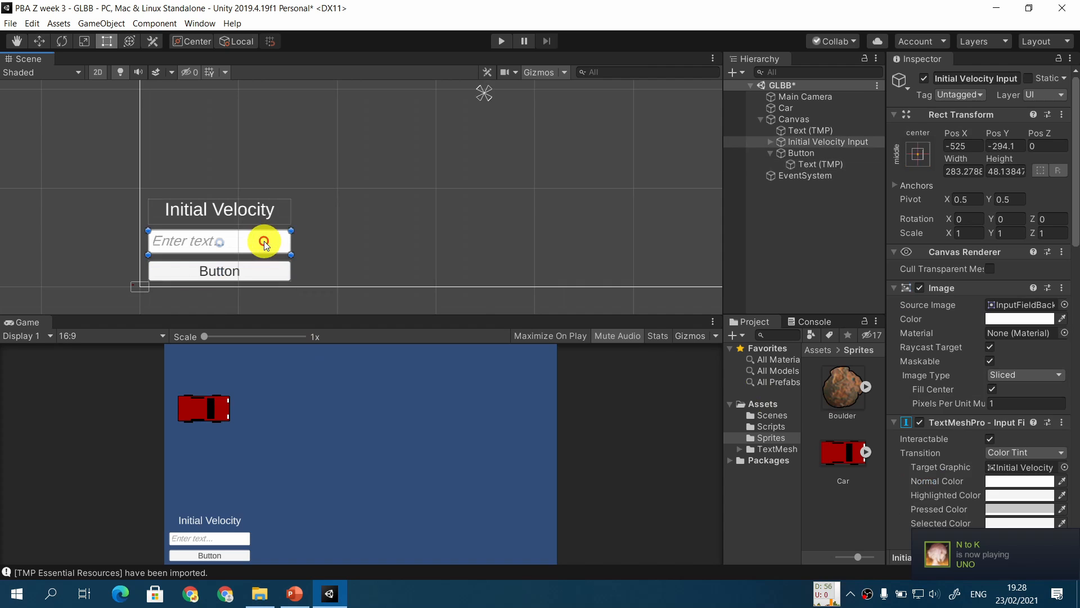
pyautogui.moveTo(266, 248); pyautogui.dragTo(264, 235)
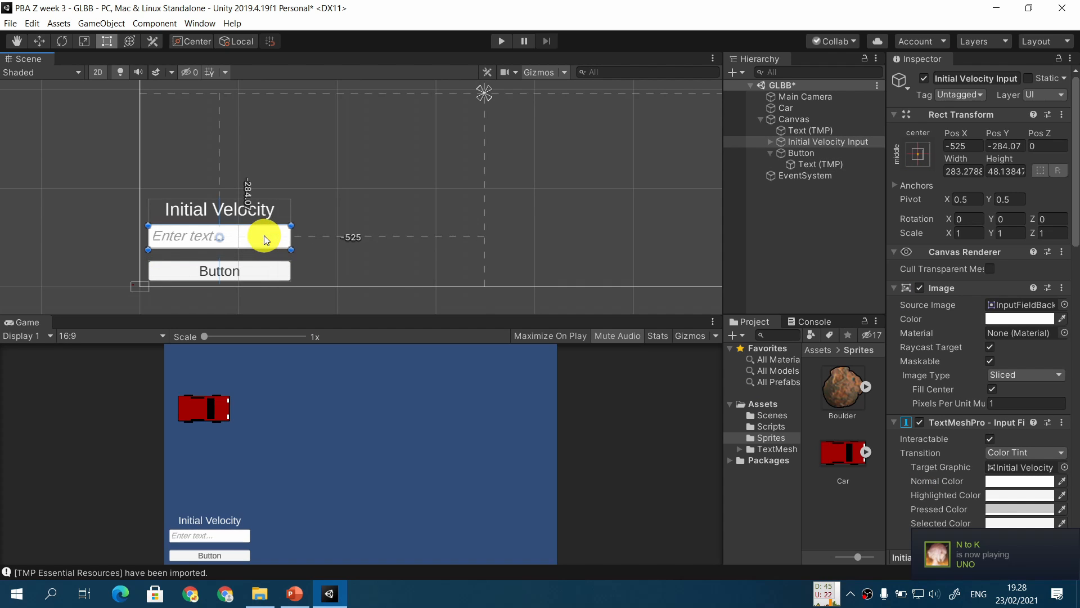
# Enlarge the button under the input field to a height of about 52 and set its text's font size to 32
pyautogui.click(264, 264)
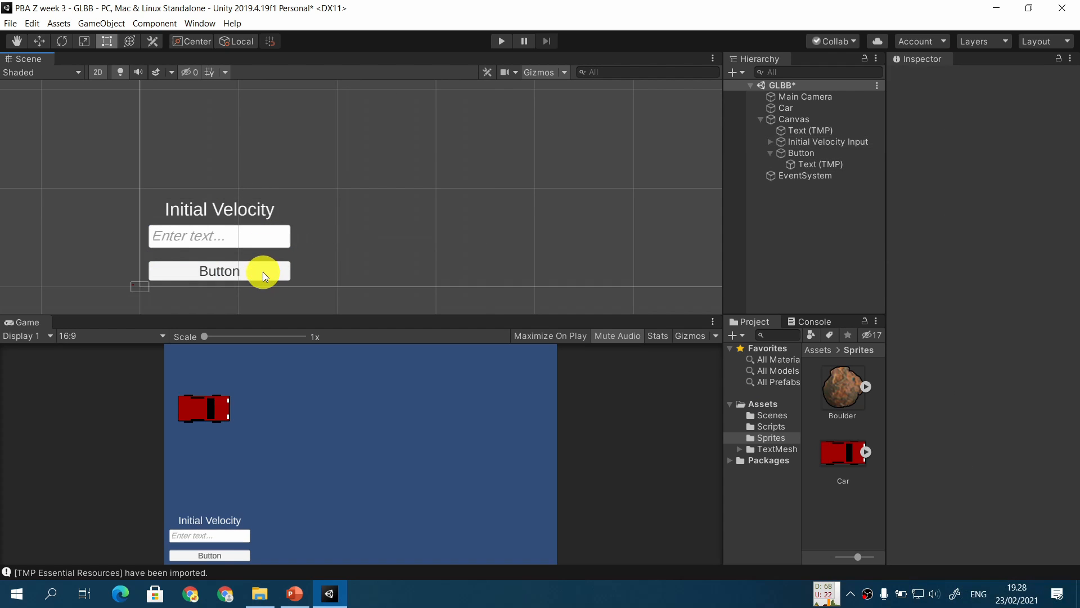
pyautogui.moveTo(266, 270)
pyautogui.mouseDown()
pyautogui.moveTo(258, 265)
pyautogui.moveTo(259, 277)
pyautogui.mouseUp()
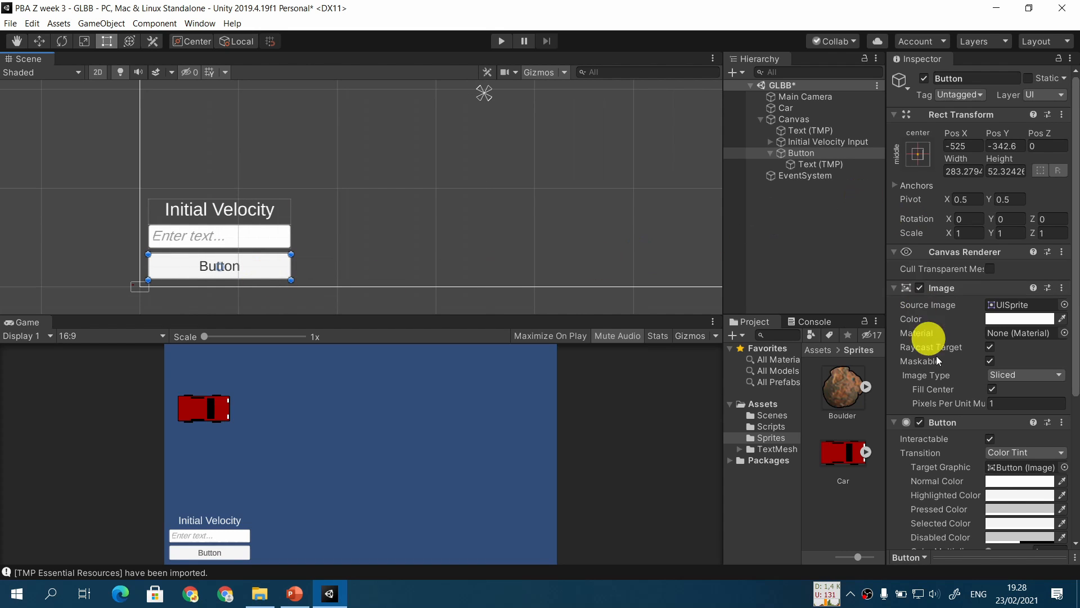
pyautogui.click(844, 167)
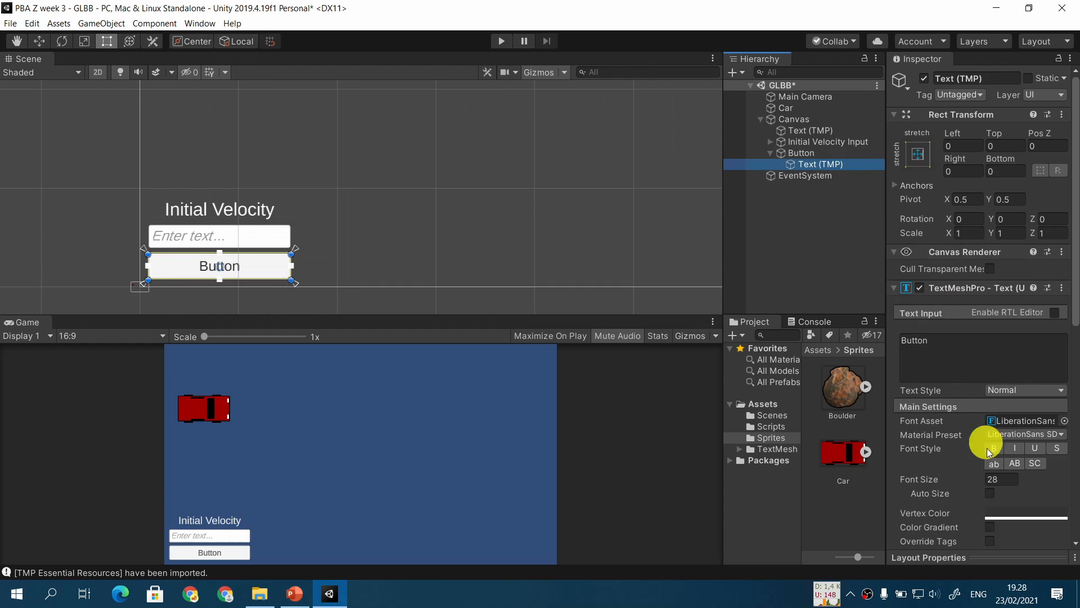
pyautogui.click(946, 480)
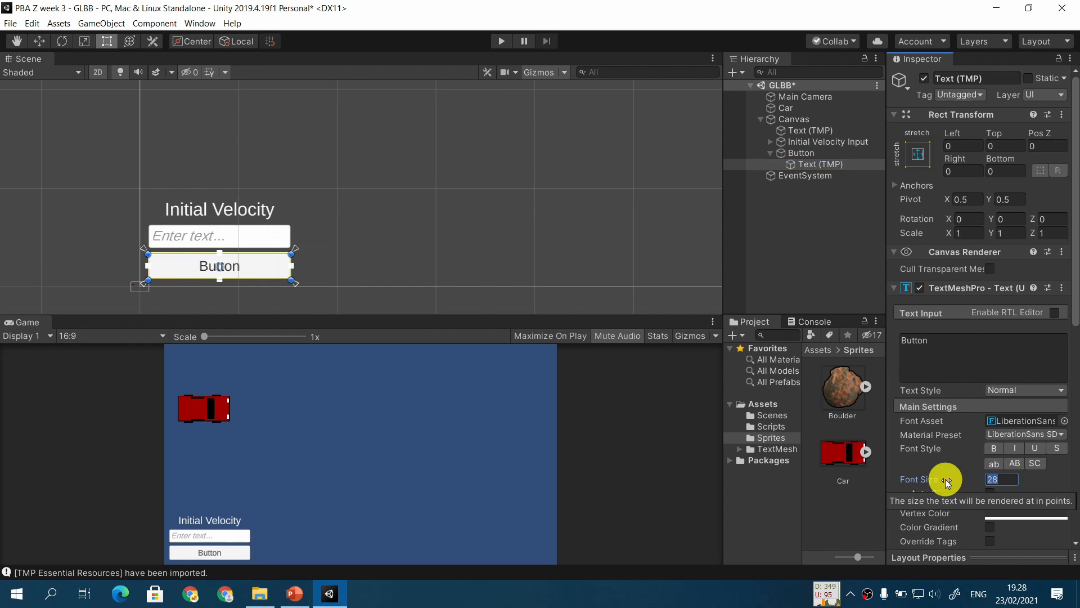
pyautogui.write('32')
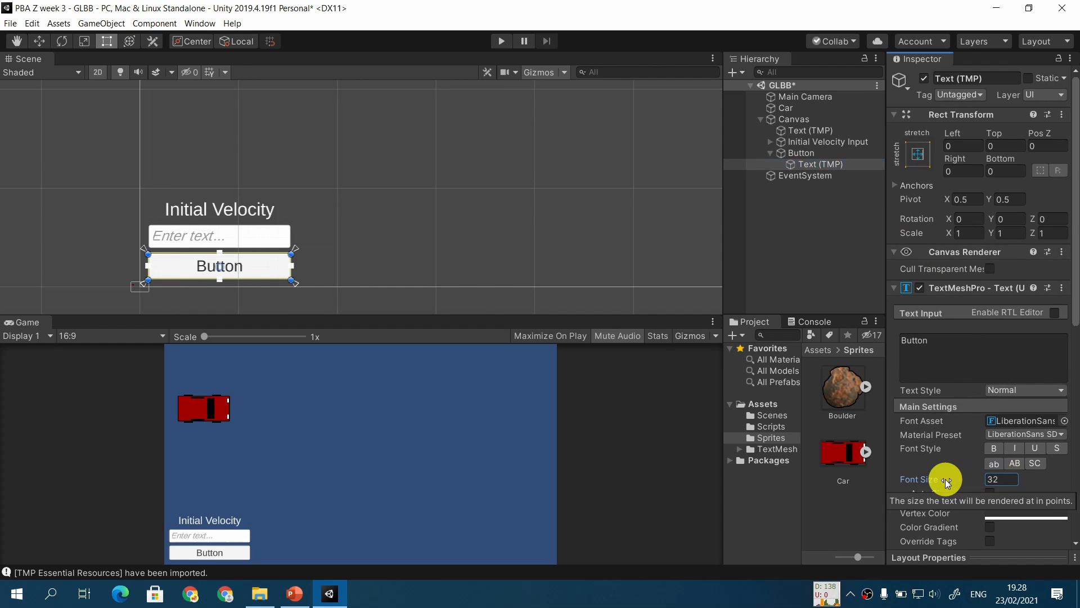
# Change the button's text to "Accelerate"
pyautogui.click(941, 350)
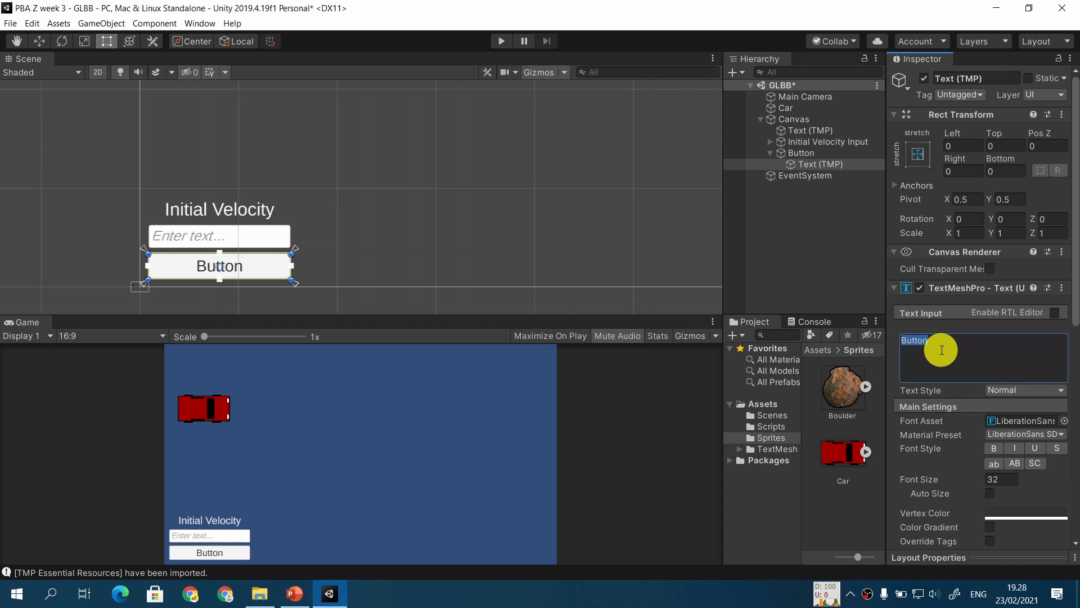
pyautogui.write('Acc')
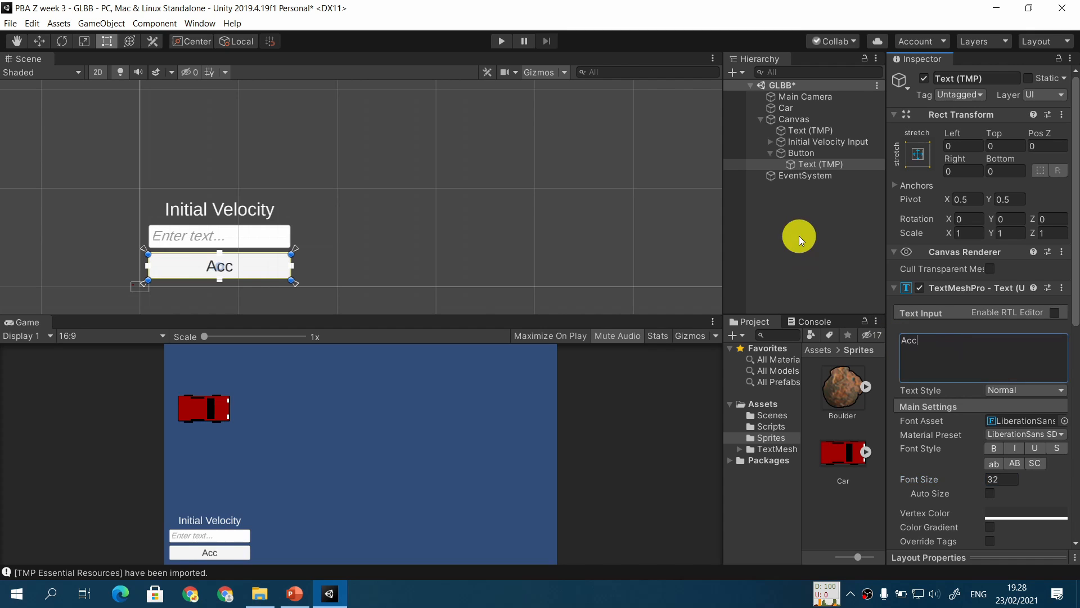
pyautogui.write('elerate')
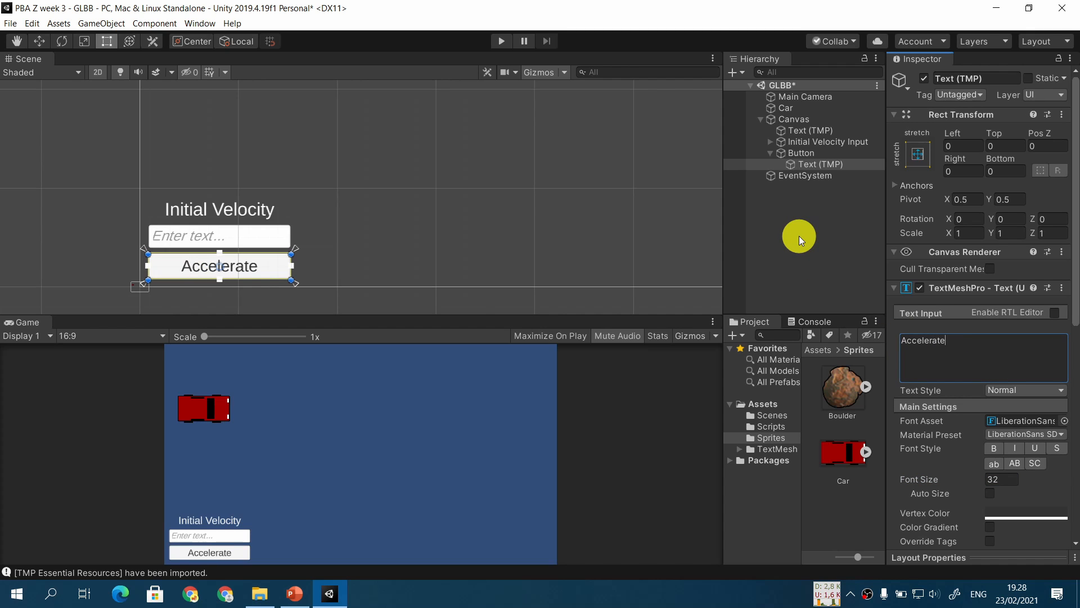
# Rename the button object as "Button Accelerate"
pyautogui.click(816, 155)
pyautogui.click(1001, 78)
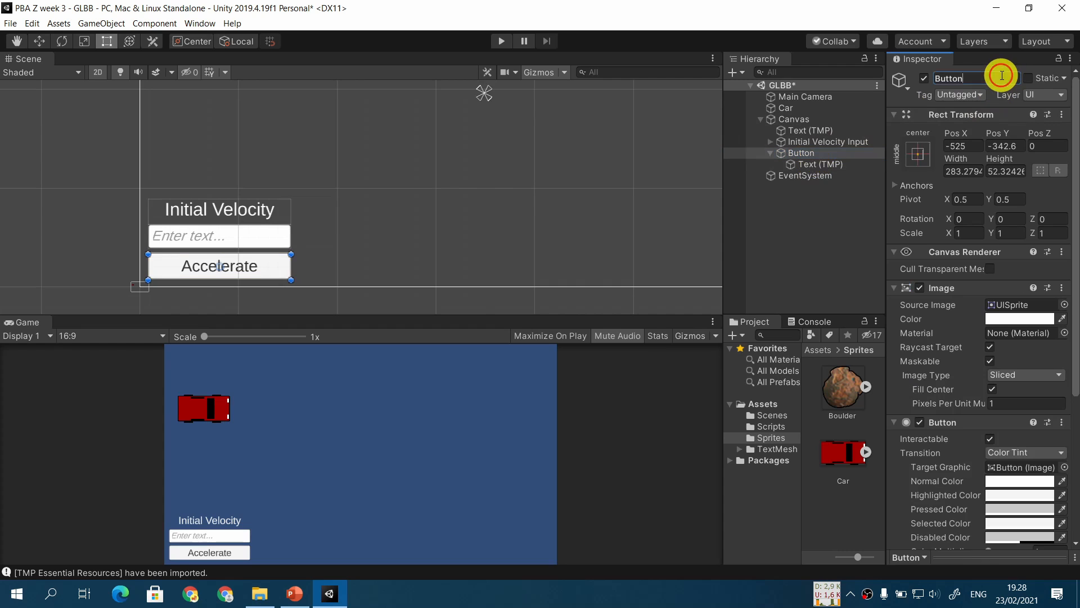
pyautogui.write('A')
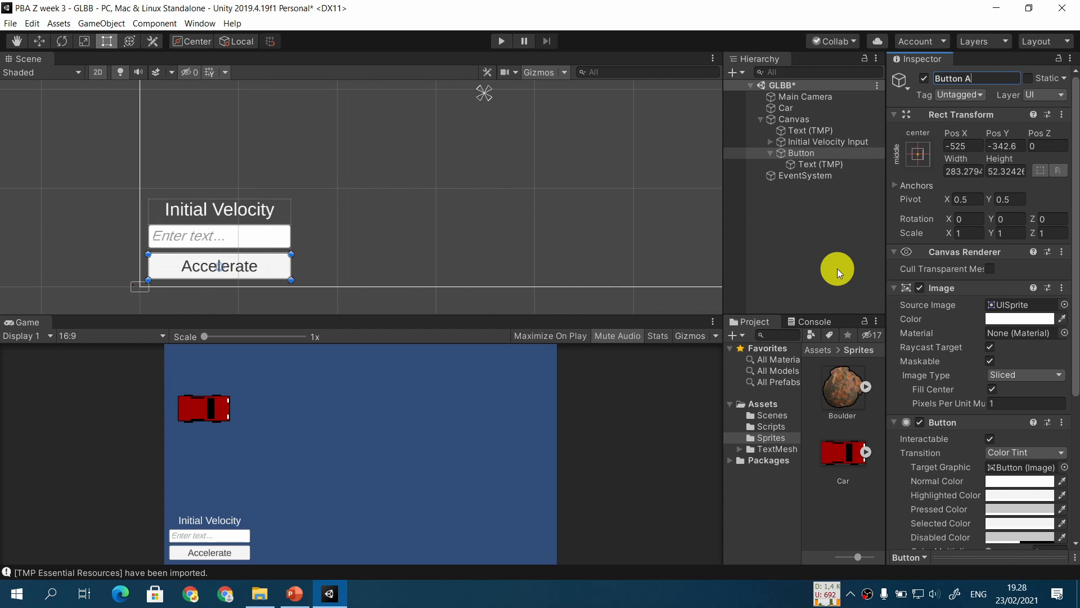
pyautogui.write('ccelerate')
pyautogui.press('Return')
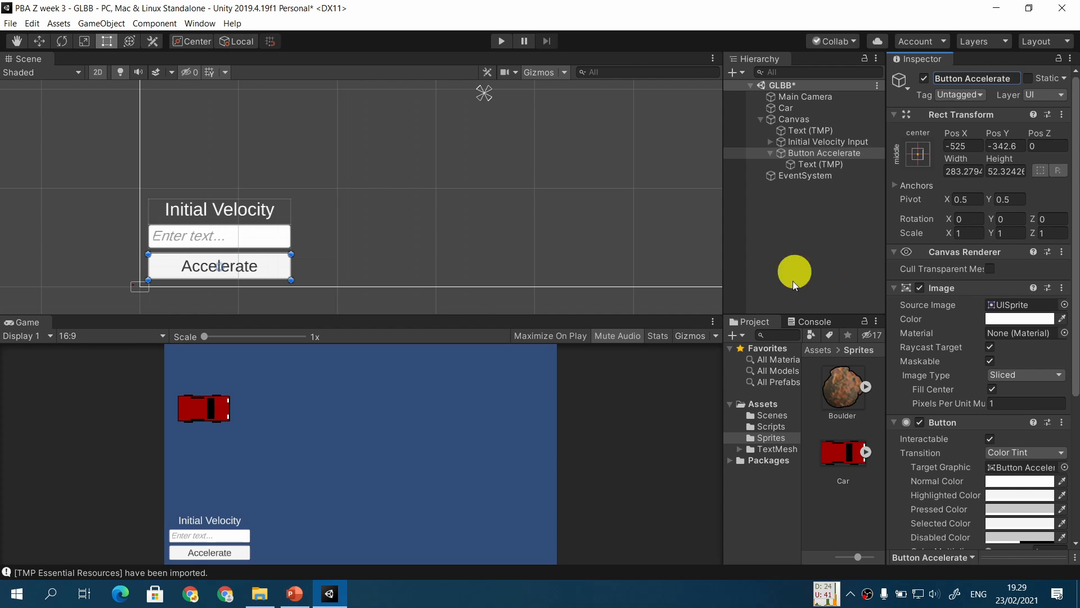
# Inspect the acceleration input, Stop button, current velocity text and Reset button, and switch to PowerPoint to read the Car script slide
pyautogui.click(297, 594)
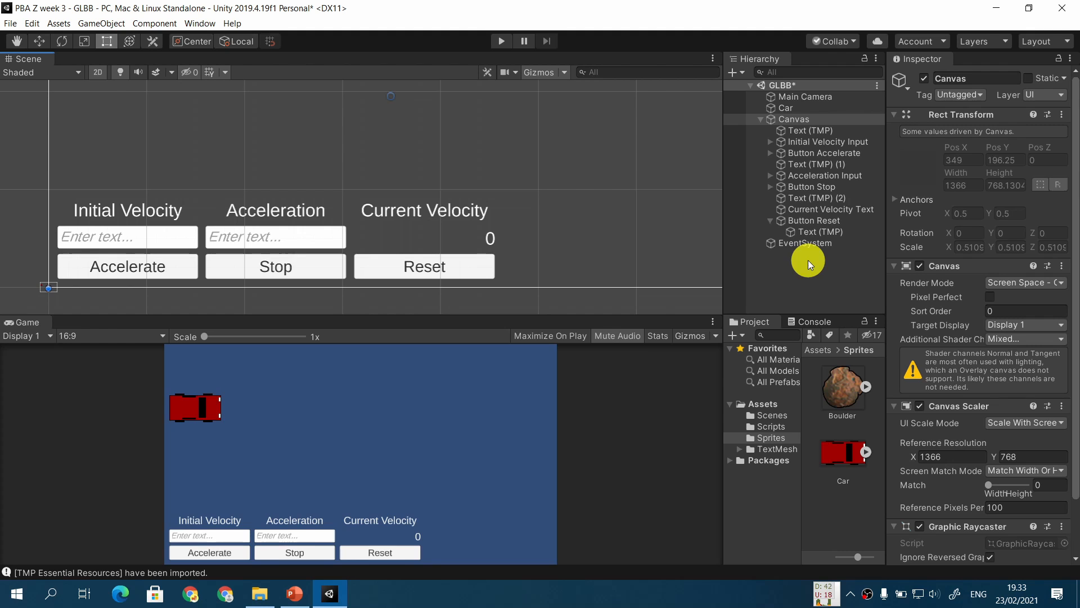
pyautogui.click(829, 178)
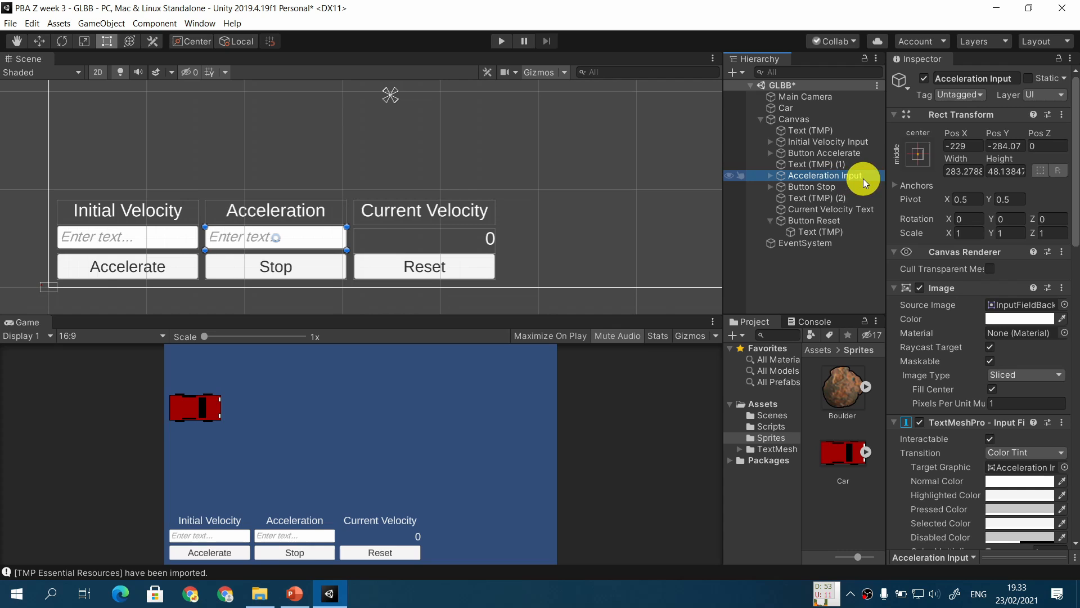
pyautogui.click(851, 191)
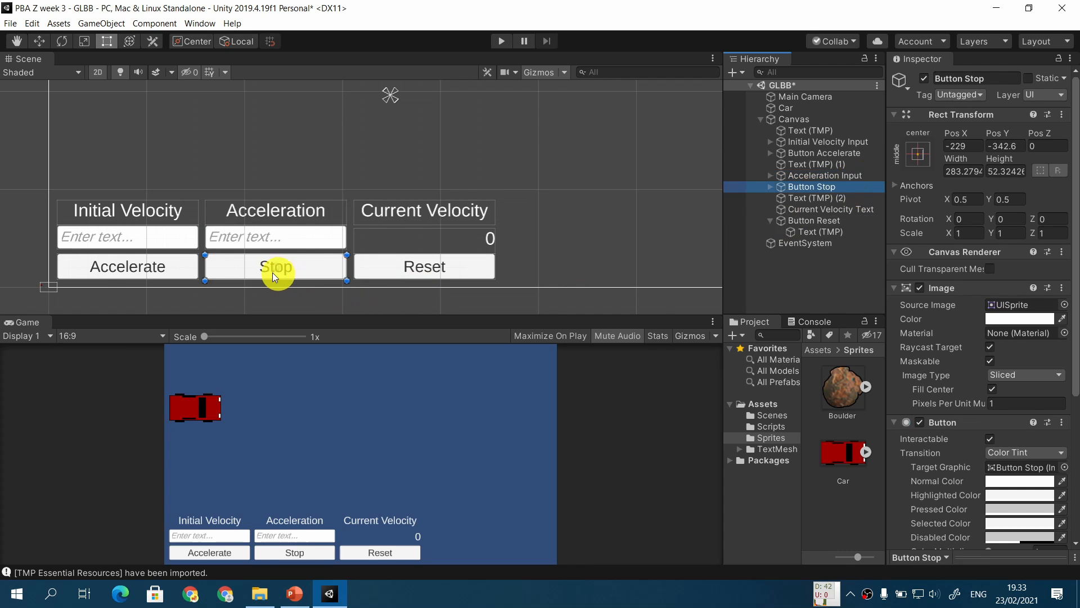
pyautogui.click(426, 241)
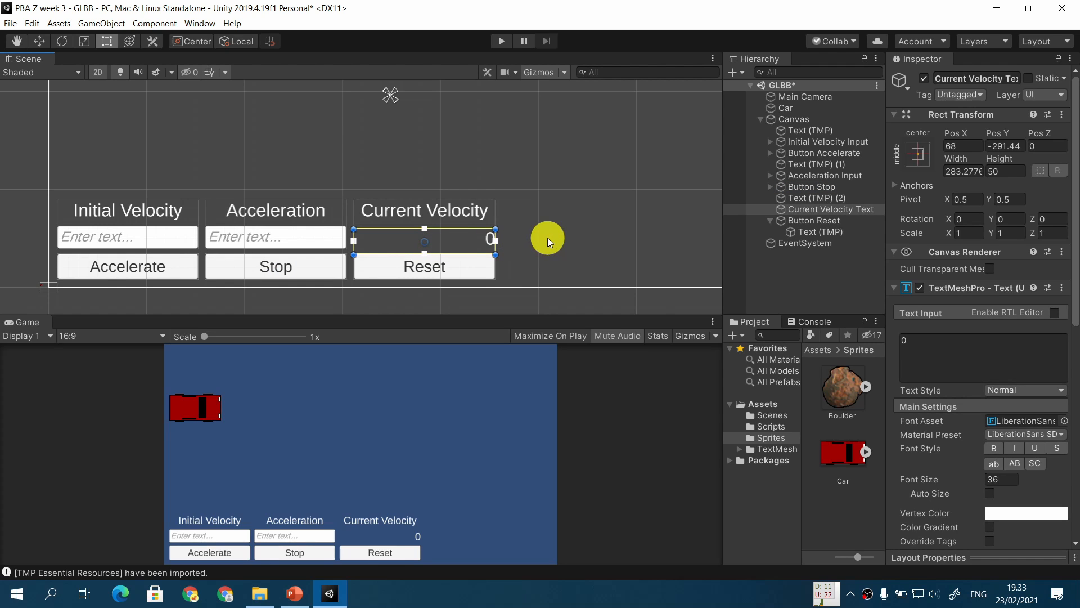
pyautogui.click(462, 268)
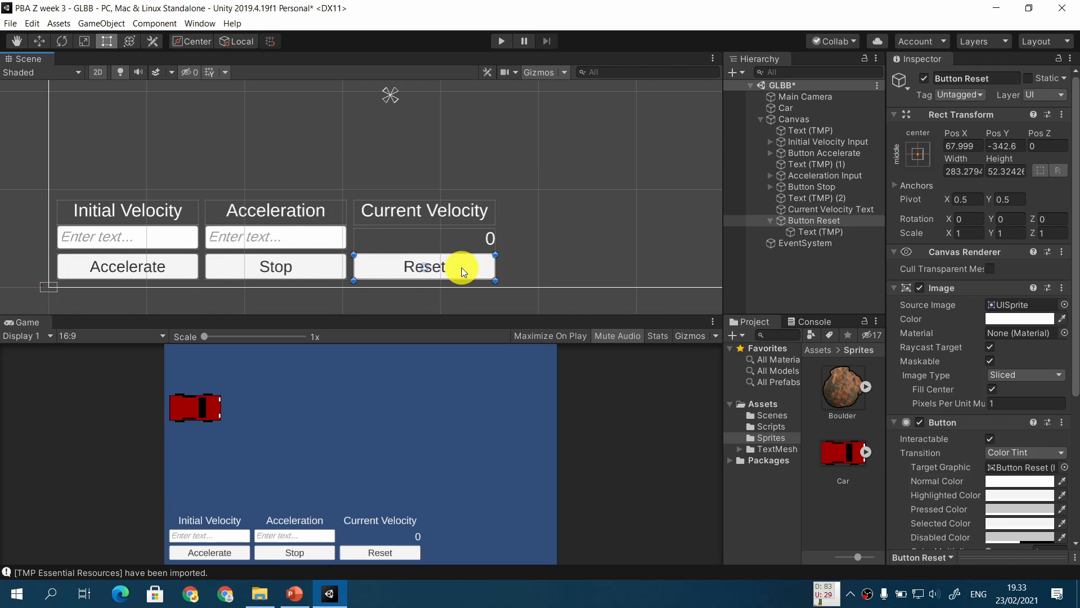
pyautogui.click(771, 221)
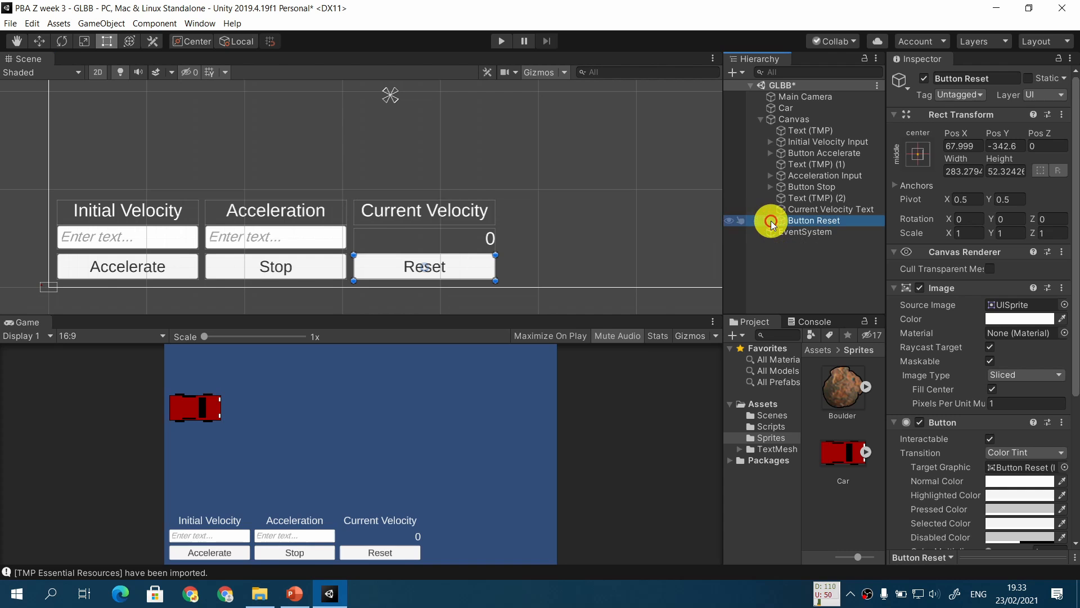
pyautogui.hotkey('alt', 'Tab')
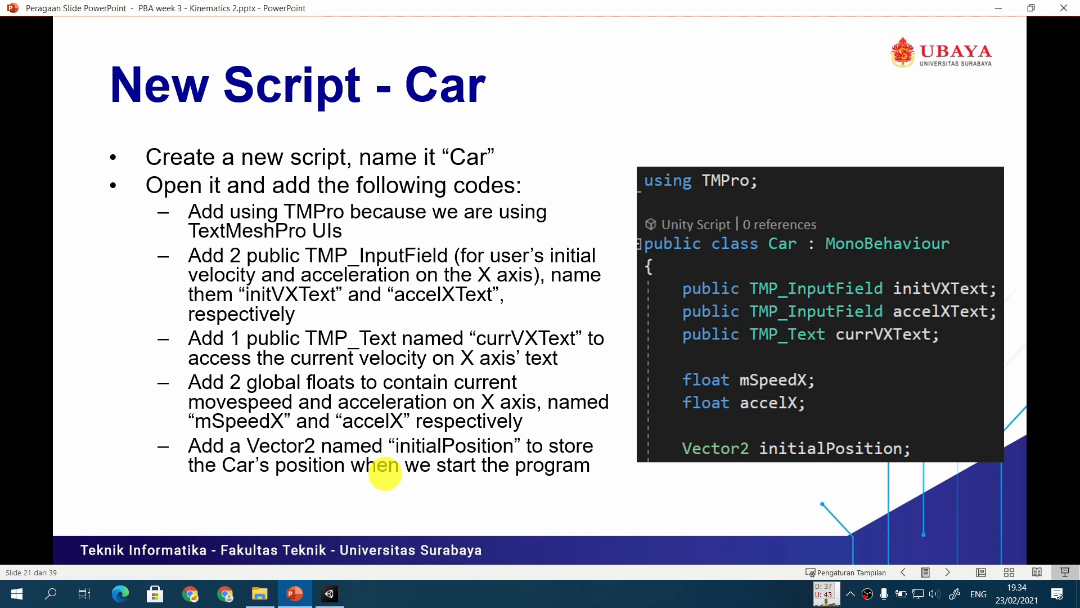
# Switch back to Unity and create a C# script named "Car" in the Scripts folder
pyautogui.click(330, 593)
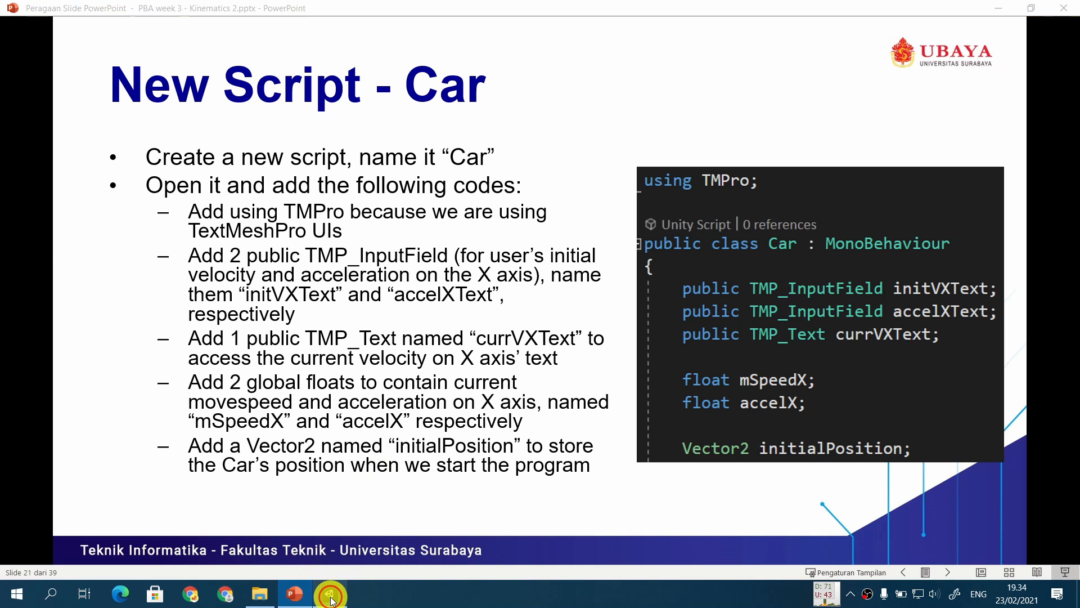
pyautogui.click(776, 427)
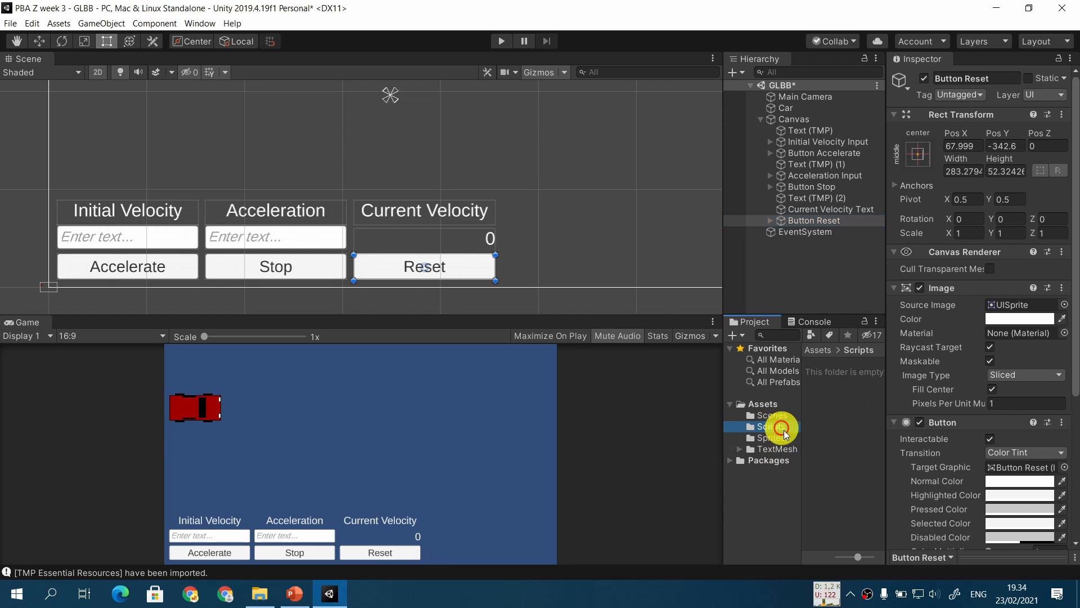
pyautogui.rightClick(839, 426)
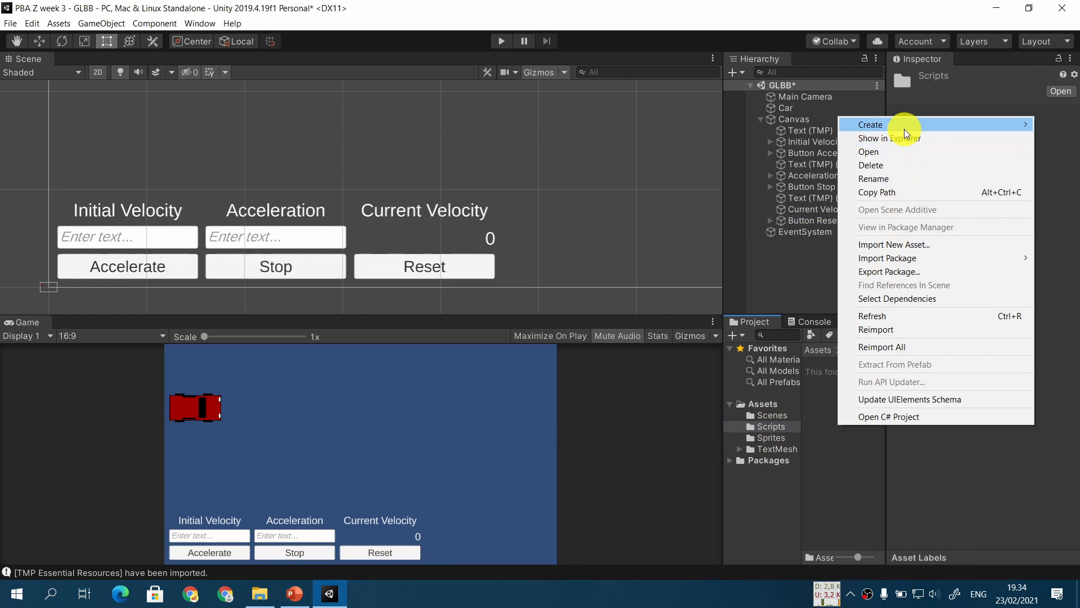
pyautogui.moveTo(904, 127)
pyautogui.click(748, 113)
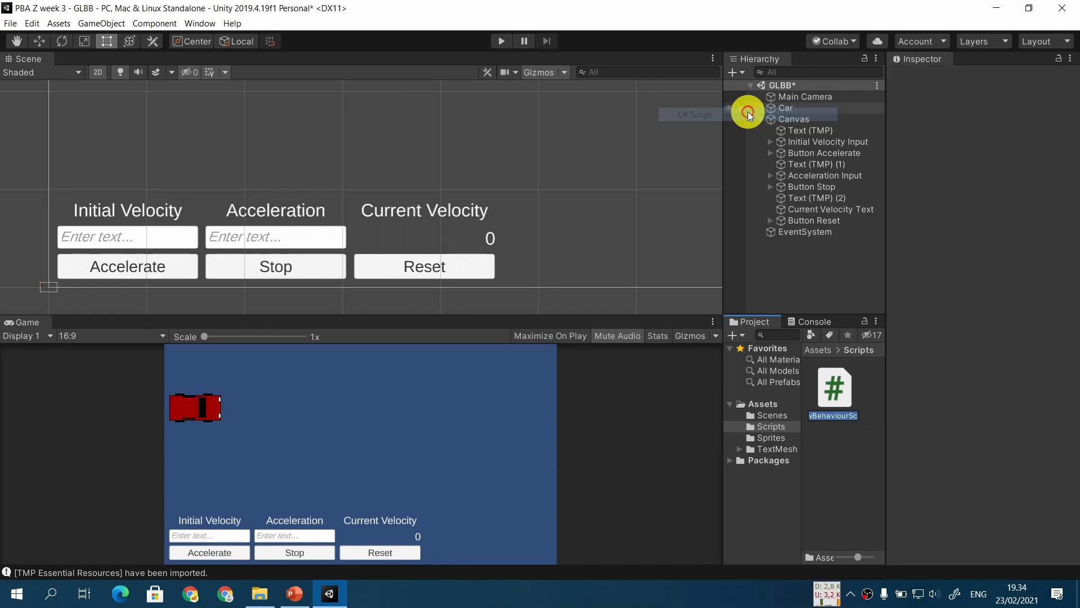
pyautogui.write('Car')
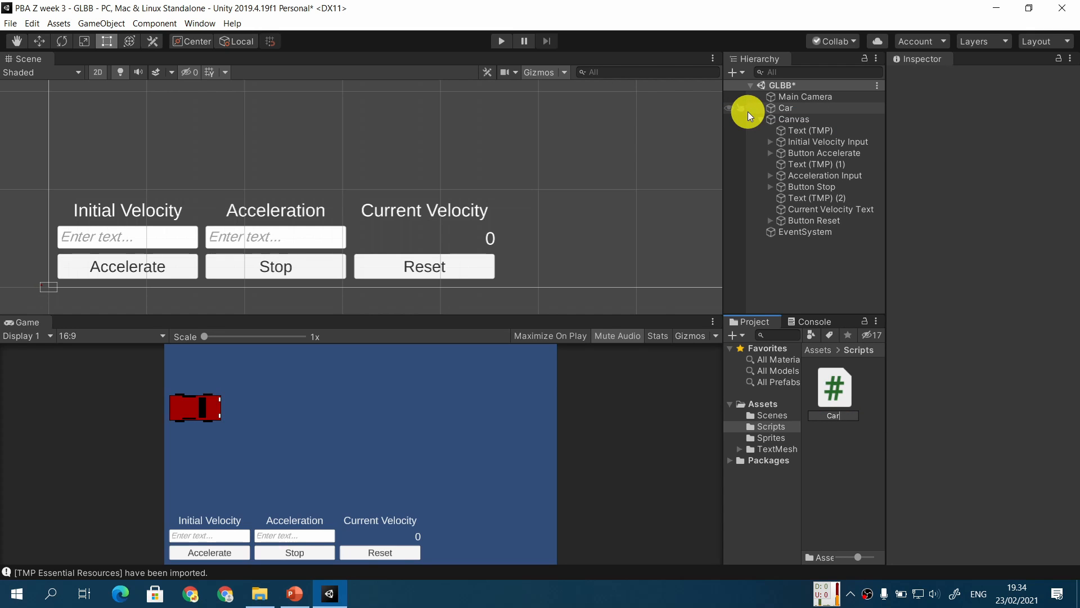
pyautogui.press('Return')
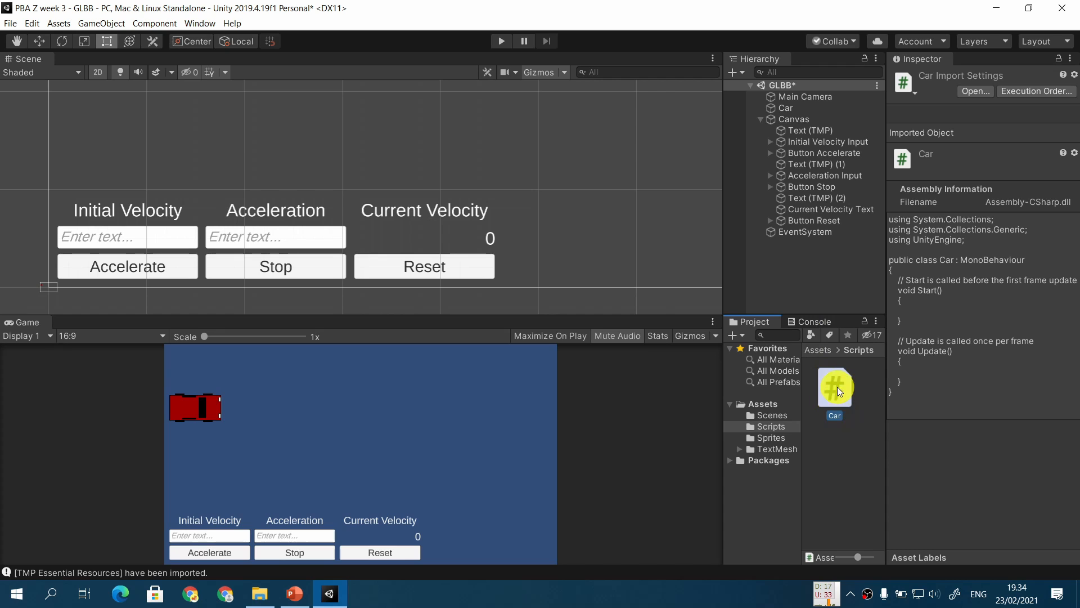
# Attach the Car script to the Car object and check it among the object's components
pyautogui.moveTo(835, 393); pyautogui.dragTo(795, 106)
pyautogui.moveTo(795, 108); pyautogui.dragTo(785, 109)
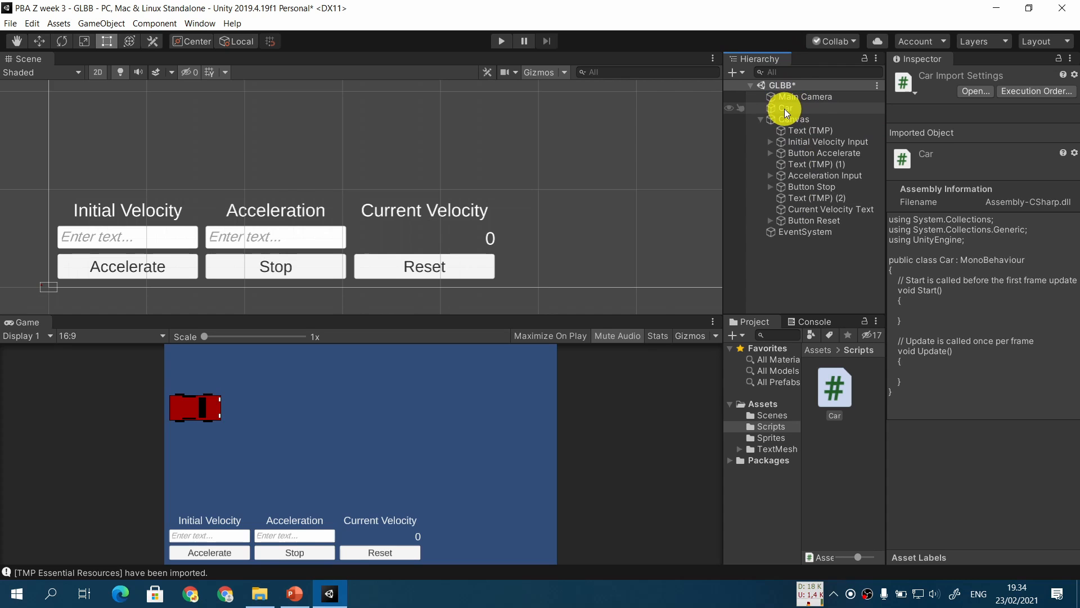
pyautogui.click(785, 109)
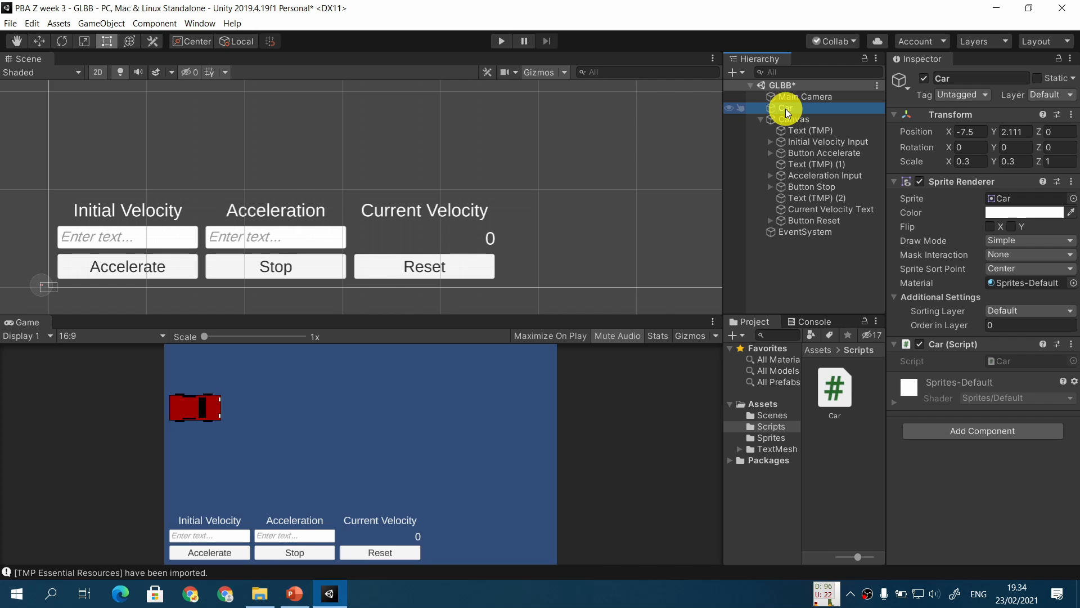
# Open the Car script in Visual Studio and switch to PowerPoint to check the code on its slide
pyautogui.click(836, 390)
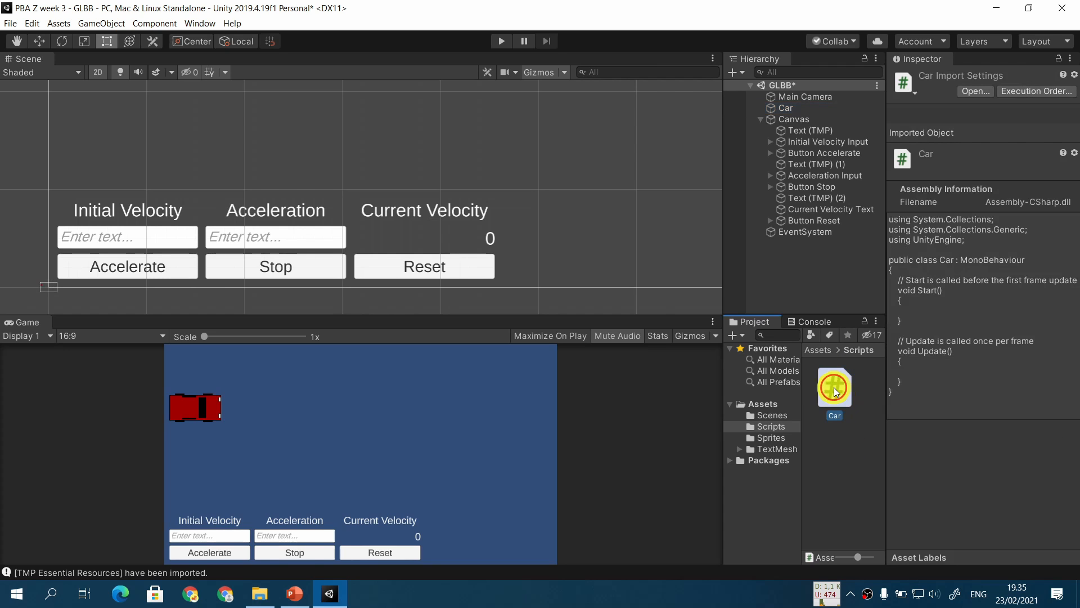
pyautogui.doubleClick(836, 390)
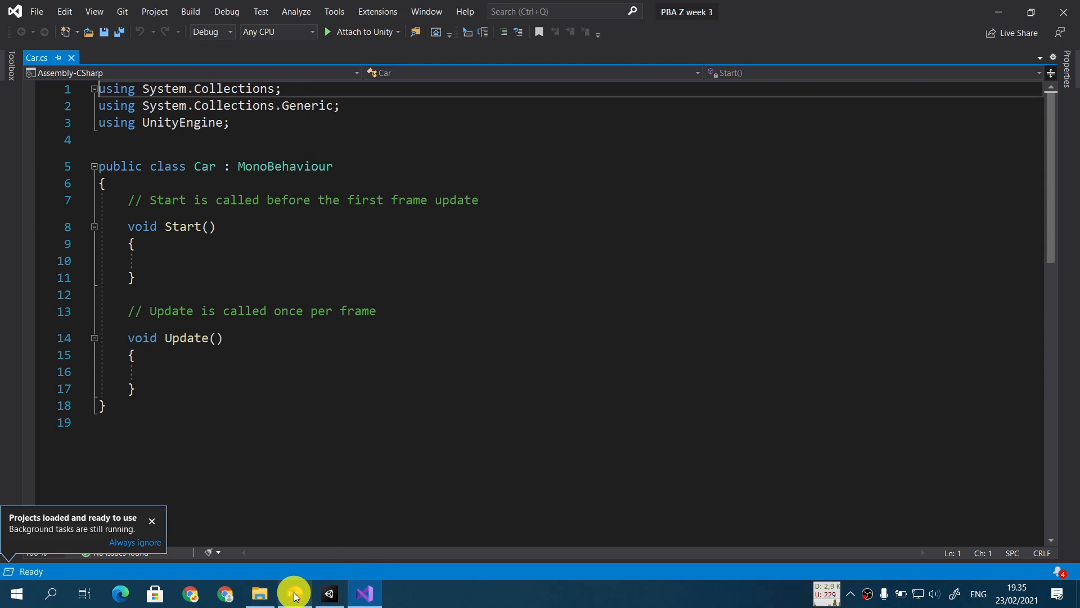
pyautogui.click(295, 594)
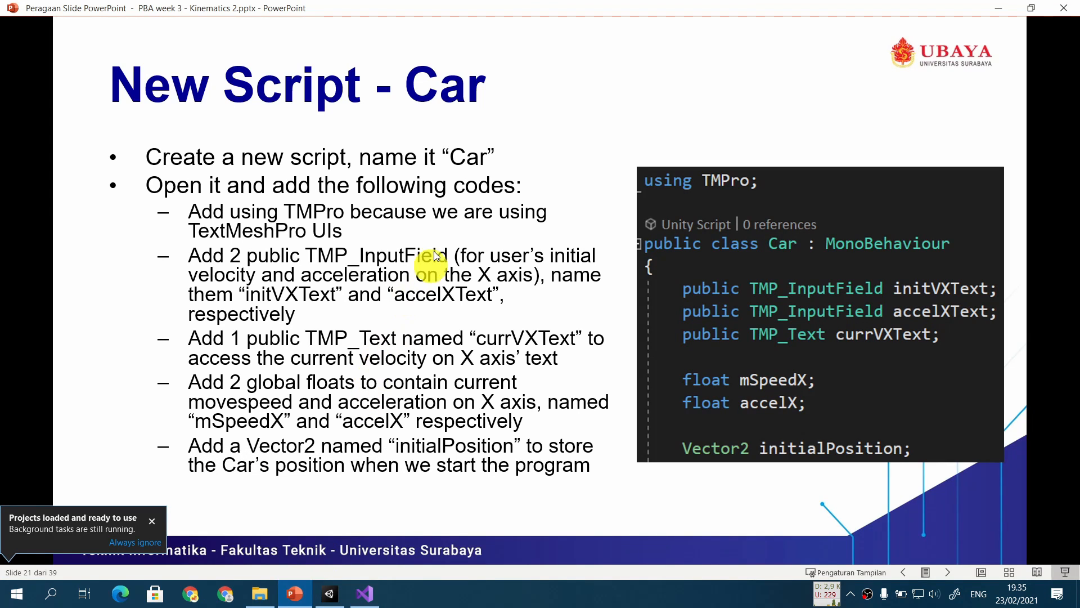
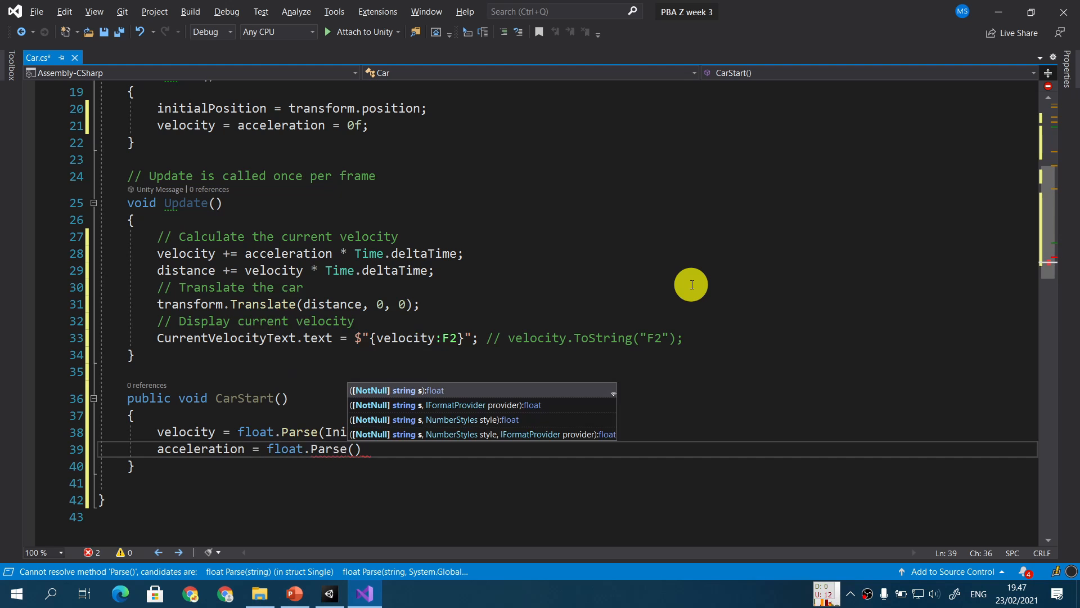
pyautogui.write('acceleration.t')
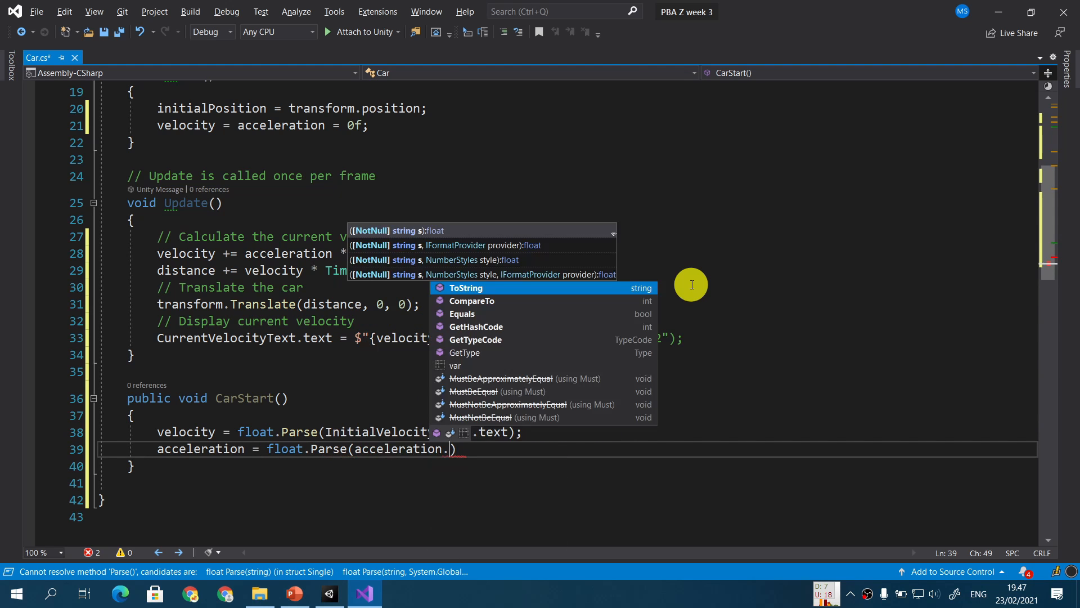
pyautogui.press('BackSpace')
pyautogui.press('BackSpace')
pyautogui.press('BackSpace')
pyautogui.press('BackSpace')
pyautogui.press('BackSpace')
pyautogui.press('BackSpace')
pyautogui.press('BackSpace')
pyautogui.press('BackSpace')
pyautogui.press('BackSpace')
pyautogui.press('BackSpace')
pyautogui.press('BackSpace')
pyautogui.press('BackSpace')
pyautogui.press('BackSpace')
pyautogui.press('BackSpace')
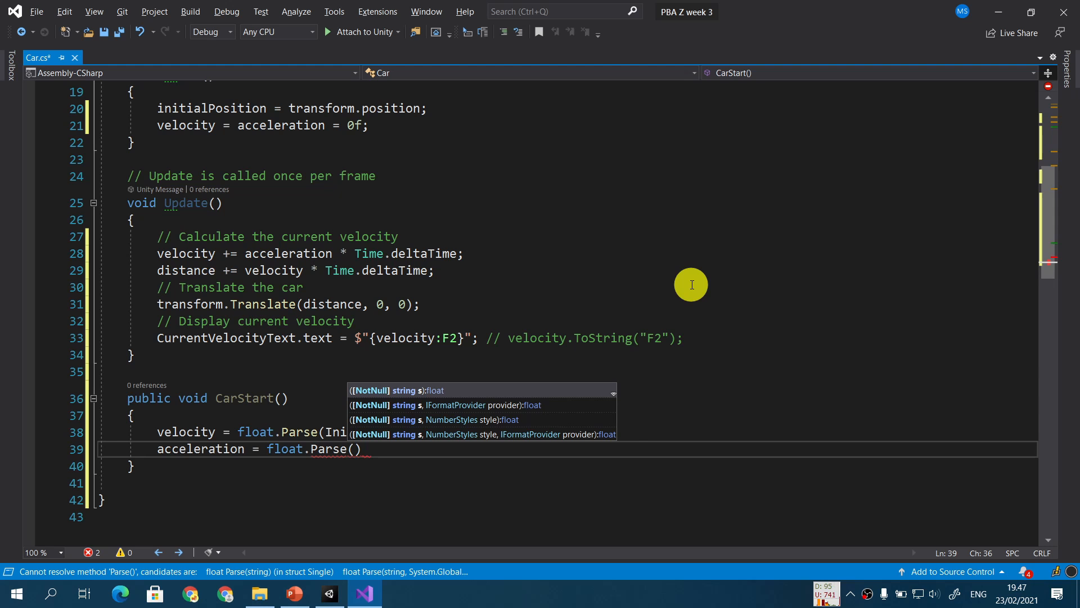
# Fill in AccelerationInput.text as the float.Parse argument of the acceleration assignment in CarStart()
pyautogui.write('Al')
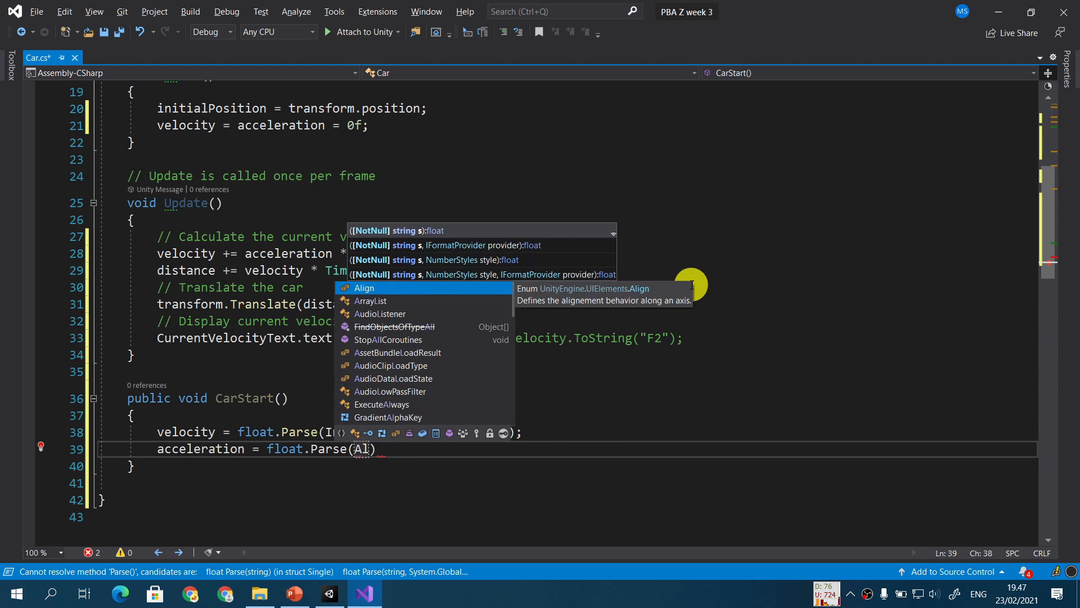
pyautogui.press('BackSpace')
pyautogui.write('ccel')
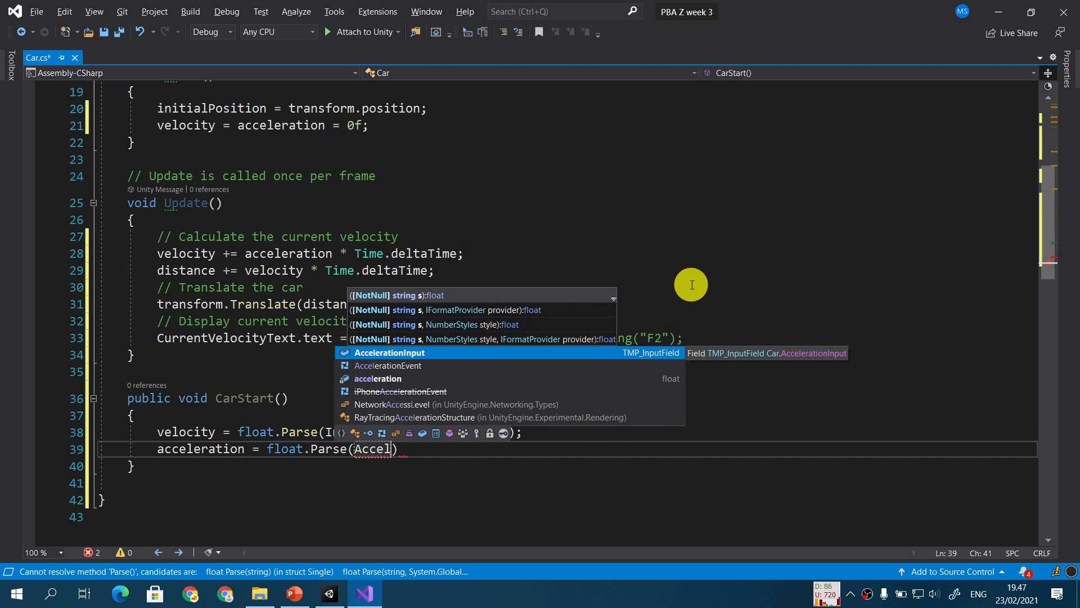
pyautogui.press('Tab')
pyautogui.write('.text')
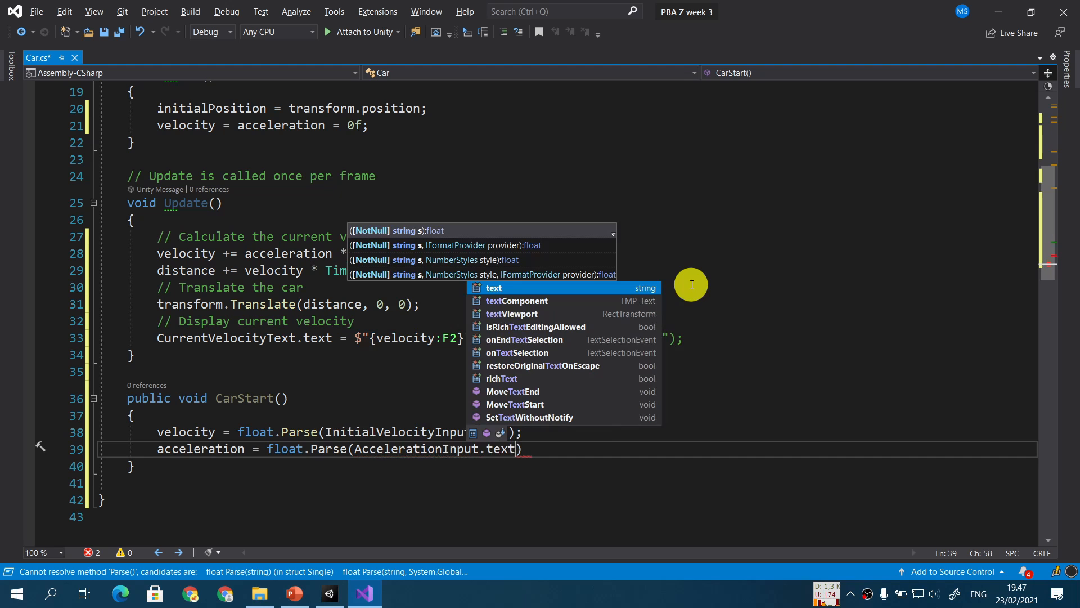
# Close the acceleration statement in CarStart() and add an empty public void CarStop() method below it
pyautogui.write(');')
pyautogui.scroll(-1, 692, 284)
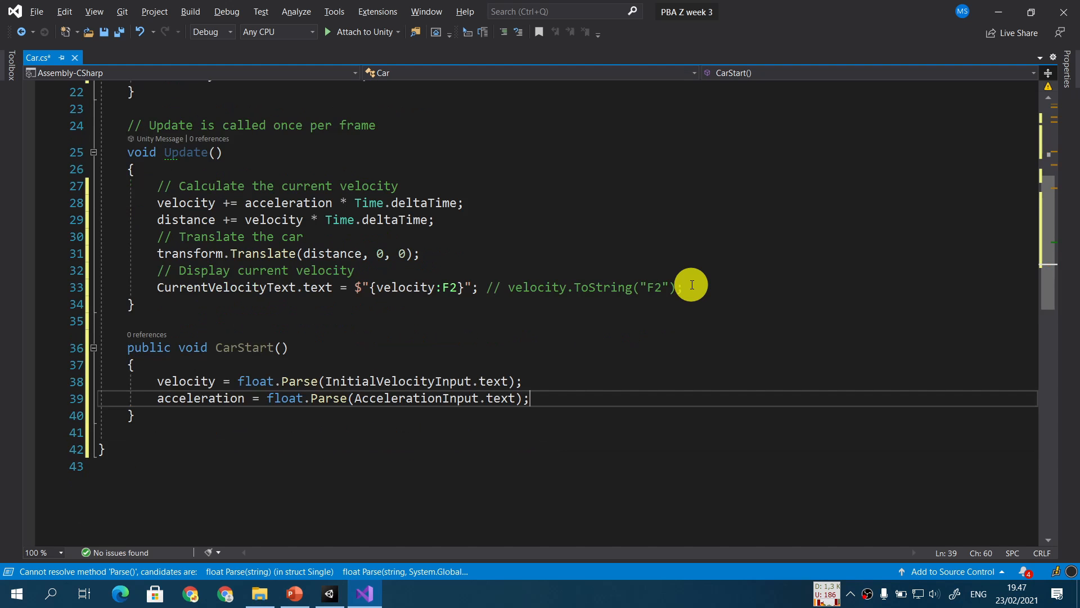
pyautogui.click(357, 431)
pyautogui.scroll(-1, 596, 243)
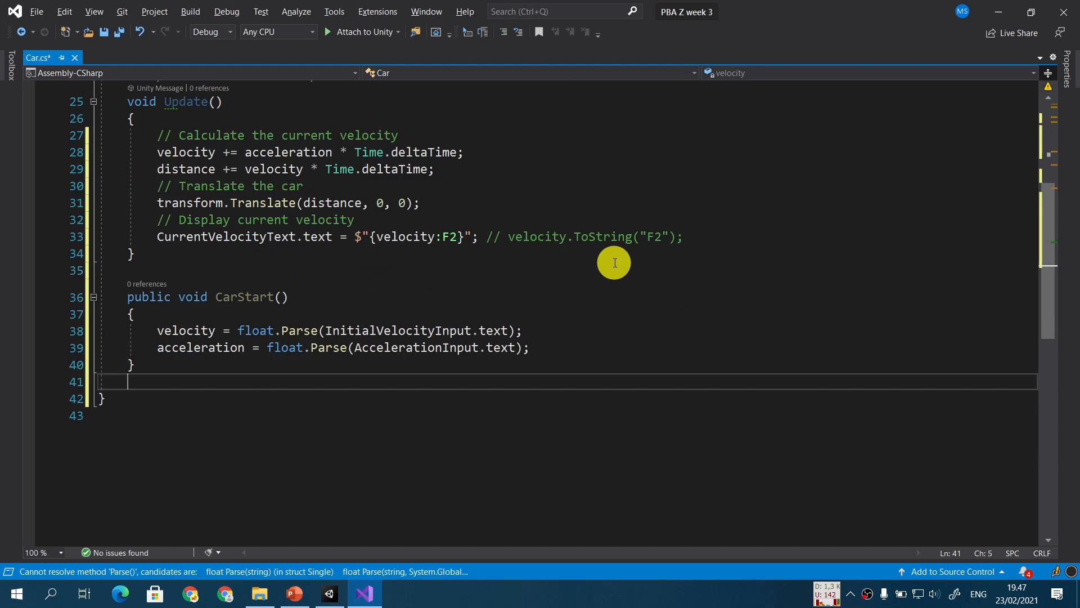
pyautogui.press('Return')
pyautogui.write('pub')
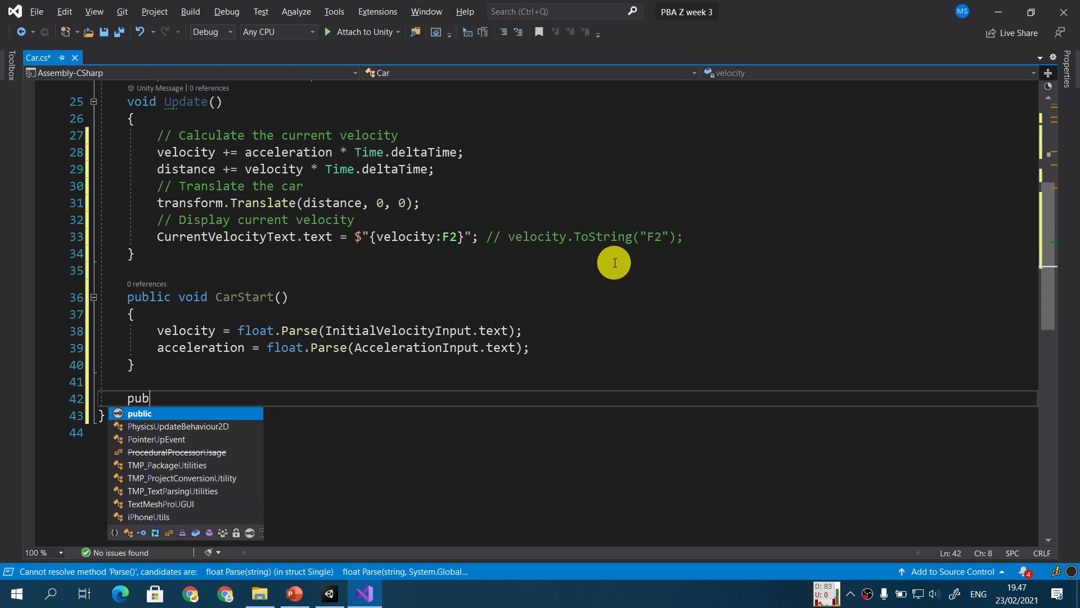
pyautogui.write('lic void ')
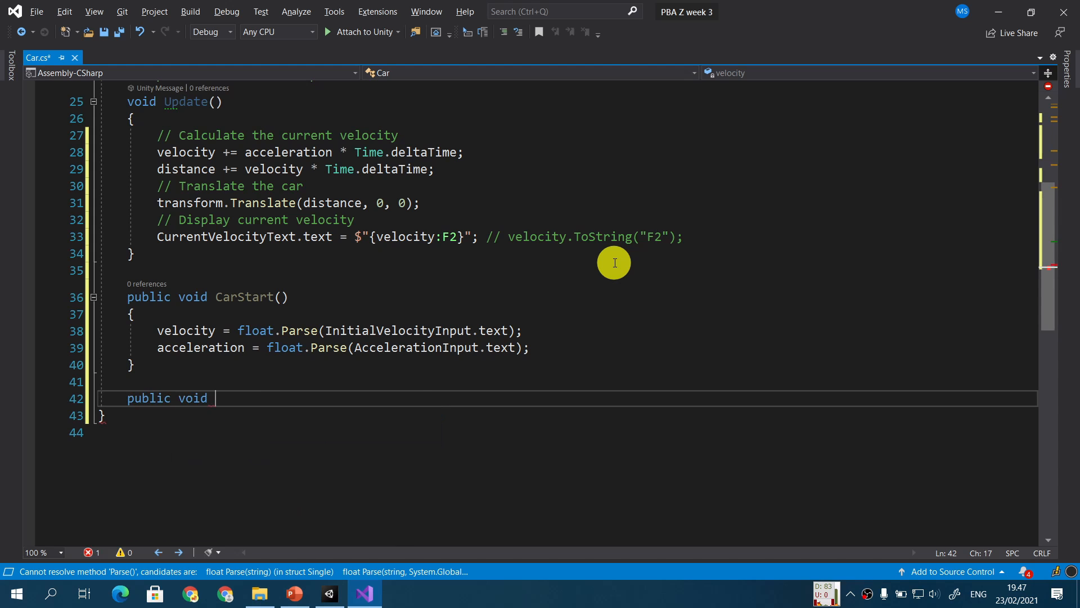
pyautogui.write('CarStop(')
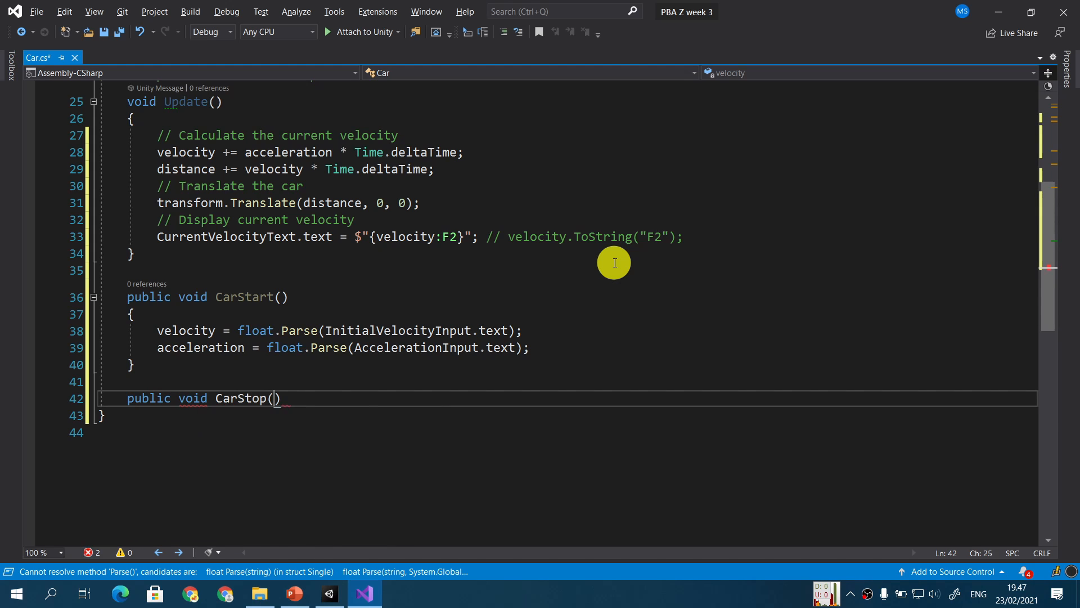
pyautogui.press('BackSpace')
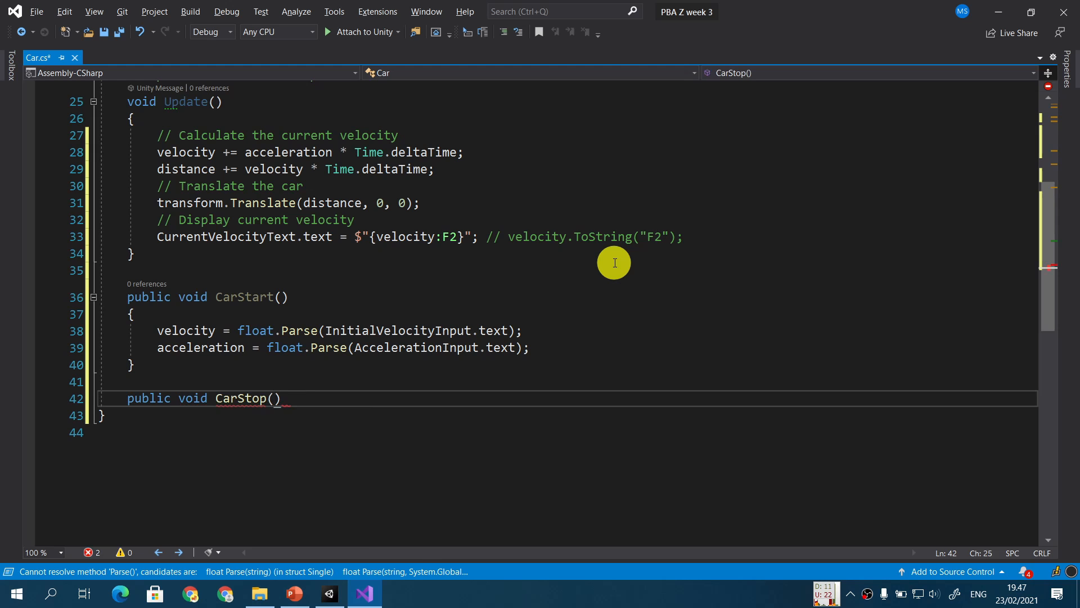
pyautogui.write(') {')
pyautogui.press('Return')
pyautogui.scroll(-1, 615, 263)
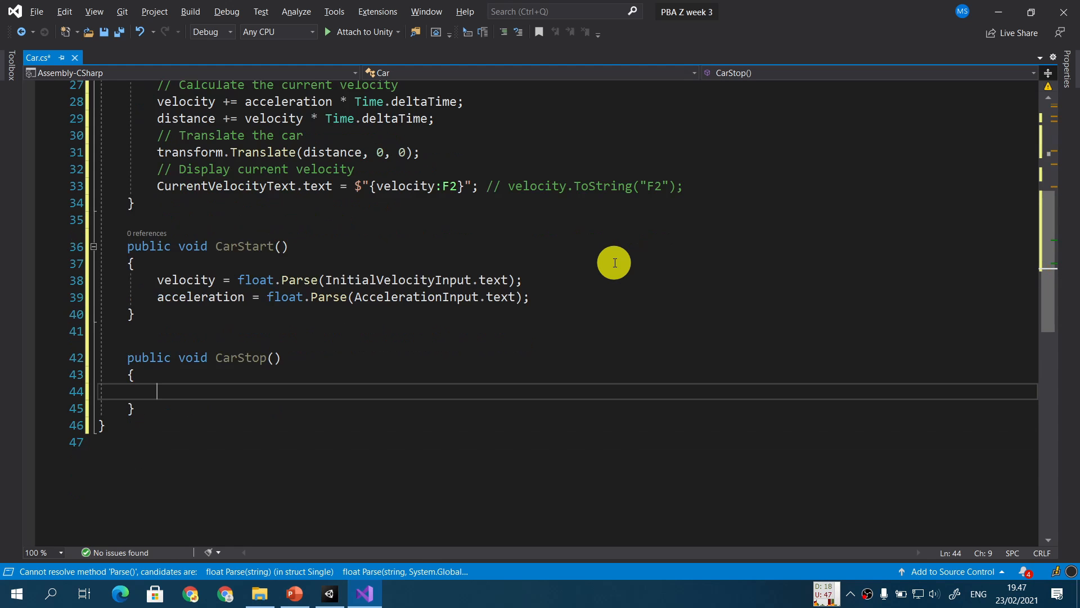
# Fill the CarStop() body with velocity = acceleration = 0f; and start a new line after the method
pyautogui.write('velocity = ')
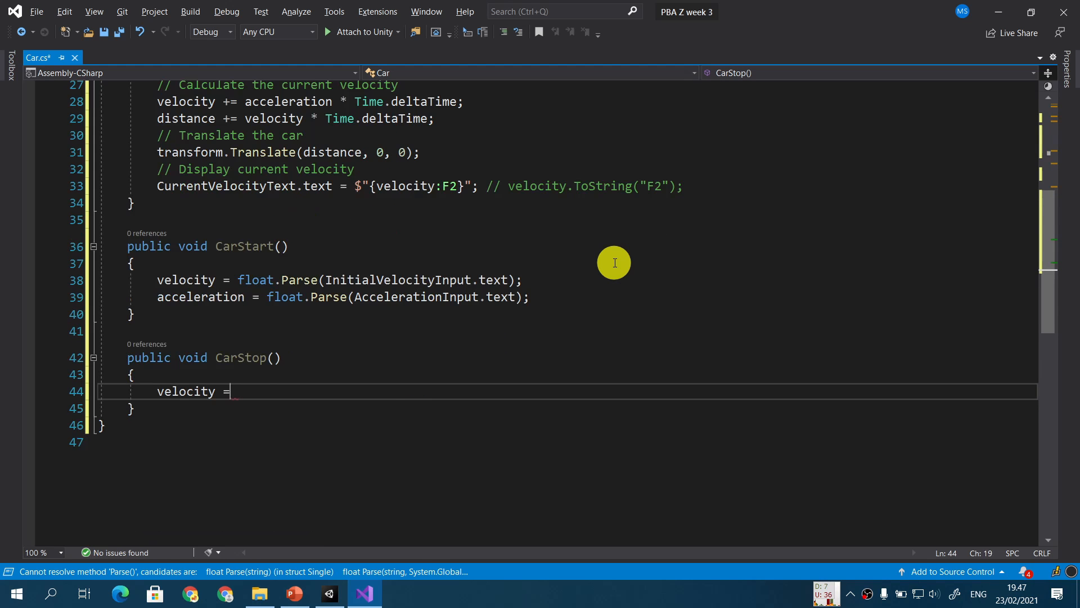
pyautogui.write('acceleration = ')
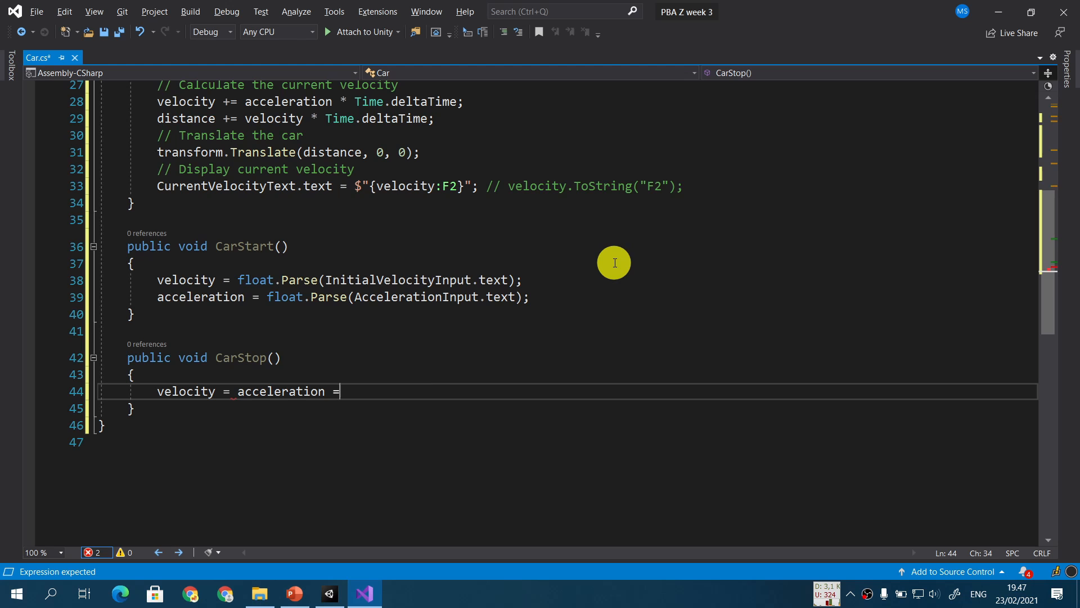
pyautogui.write('0f;')
pyautogui.press('Down')
pyautogui.press('Down')
pyautogui.press('Up')
pyautogui.press('Return')
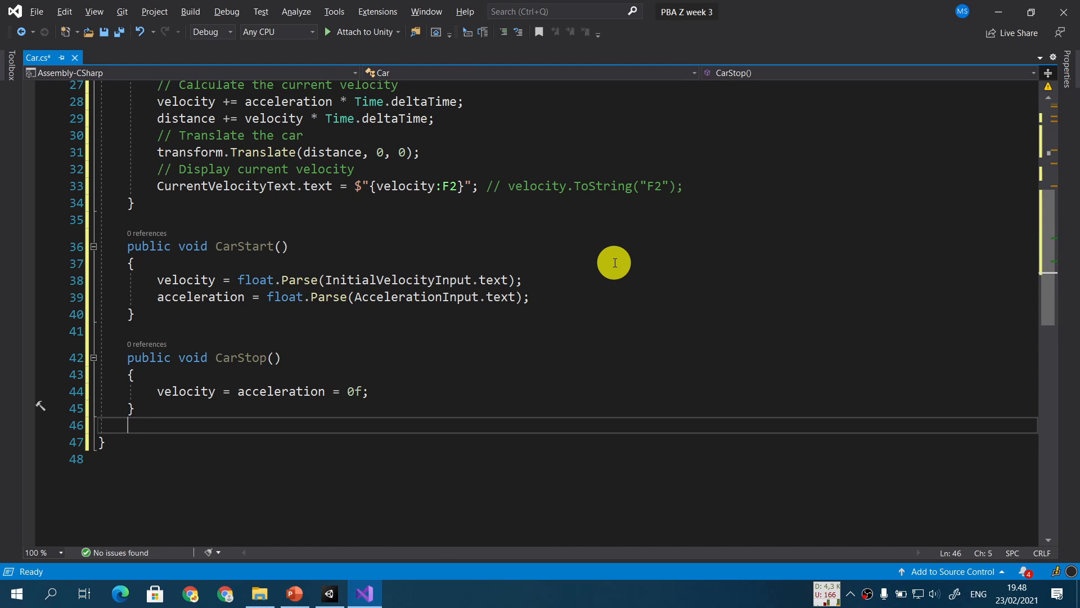
# Add an empty public void CarReset() method below CarStop()
pyautogui.scroll(-1, 615, 262)
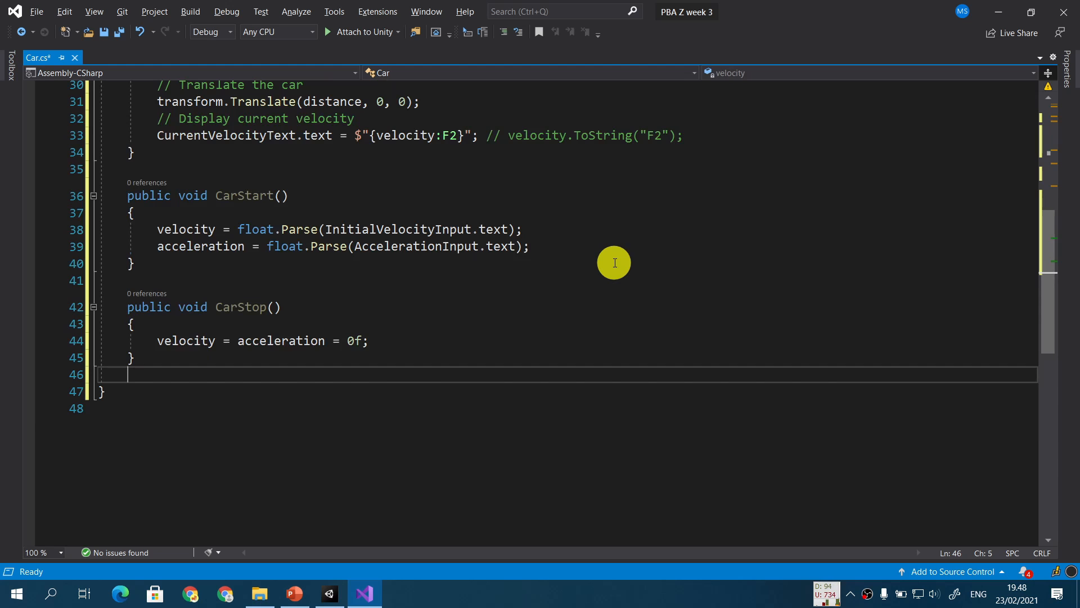
pyautogui.write('public v')
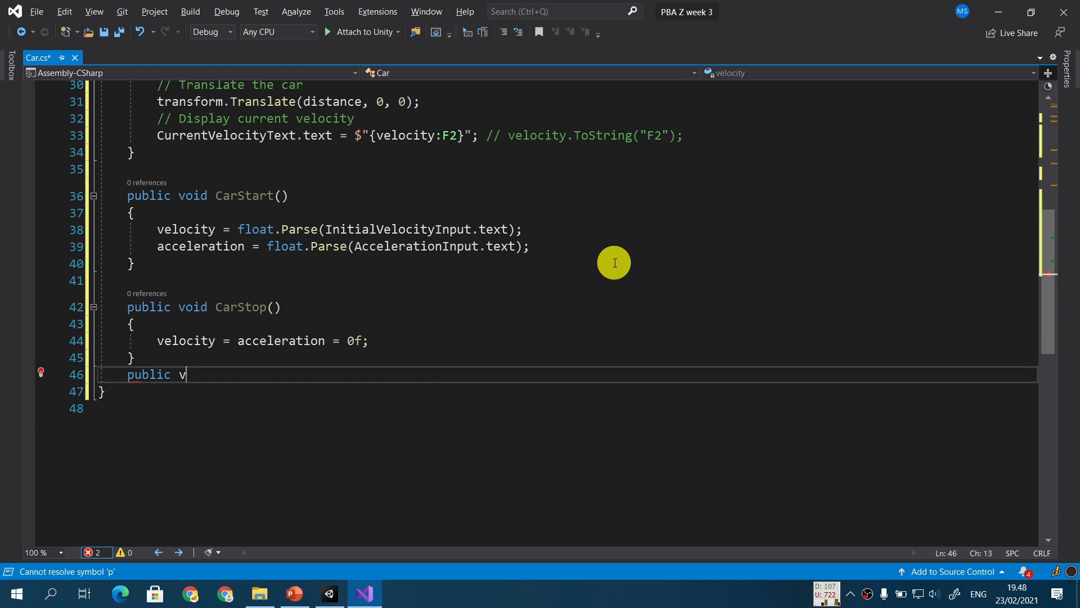
pyautogui.write('oid Car')
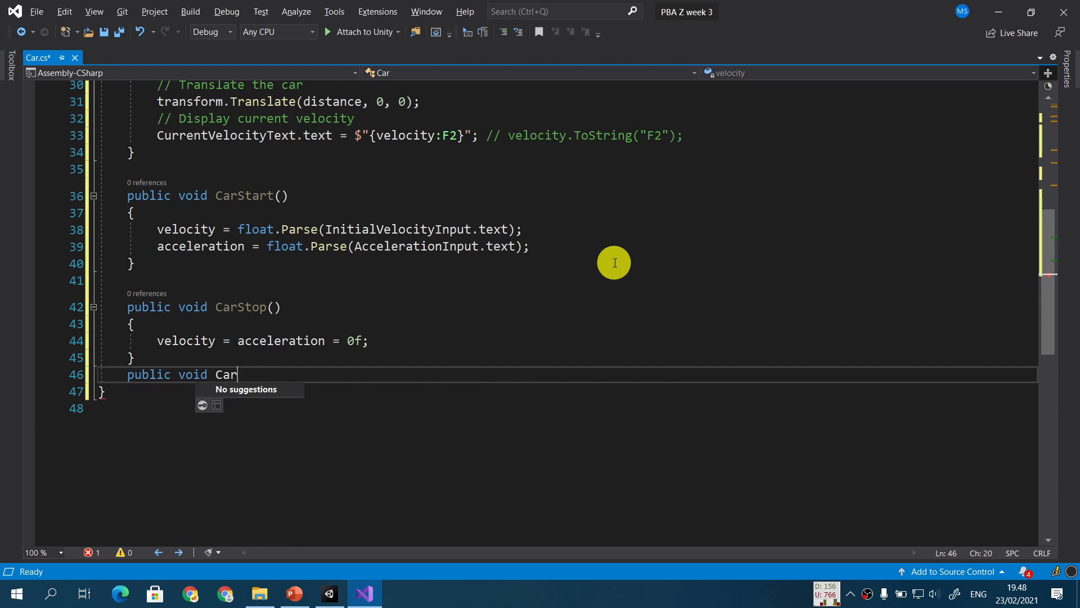
pyautogui.write('Reset()')
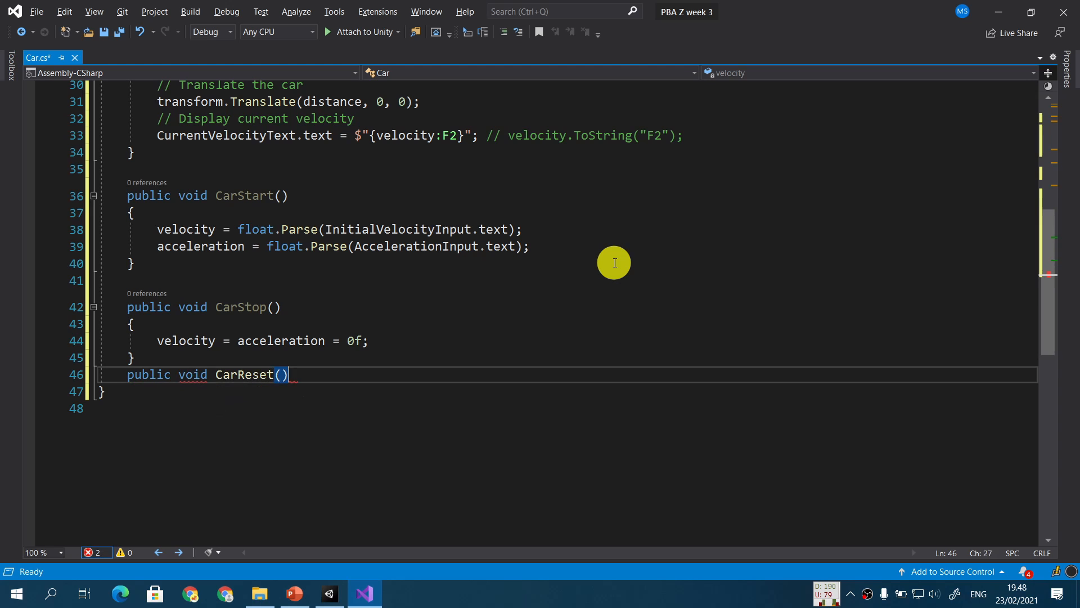
pyautogui.write('{')
pyautogui.press('Return')
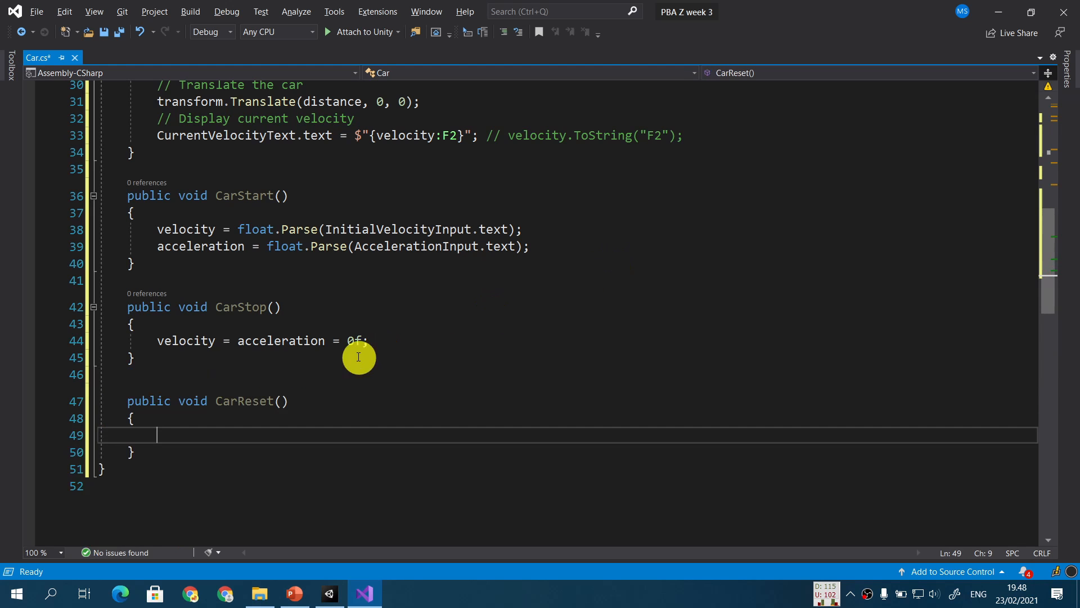
# Copy the velocity = acceleration = 0f; statement from CarStop() into CarReset() and add a line after it
pyautogui.moveTo(370, 341); pyautogui.dragTo(157, 341)
pyautogui.hotkey('ctrl', 'c')
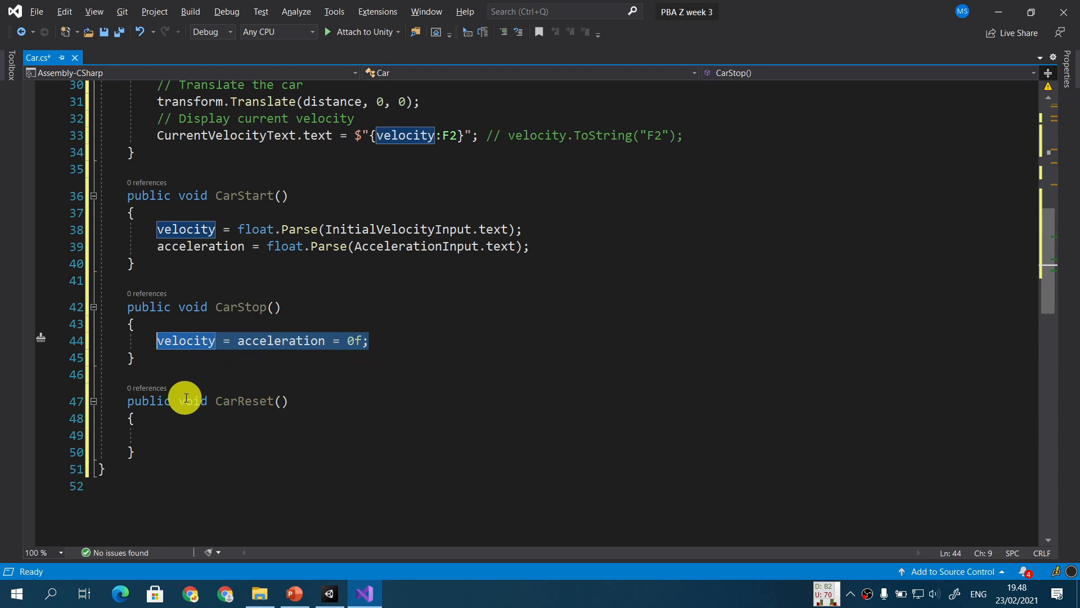
pyautogui.click(291, 434)
pyautogui.hotkey('ctrl', 'v')
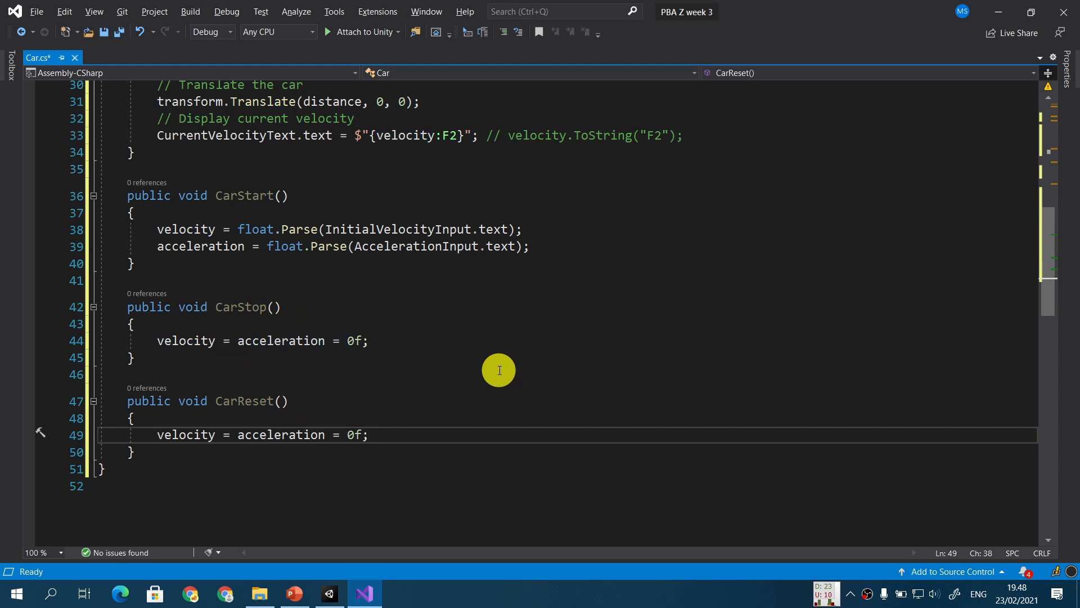
pyautogui.scroll(-1, 500, 370)
pyautogui.press('Return')
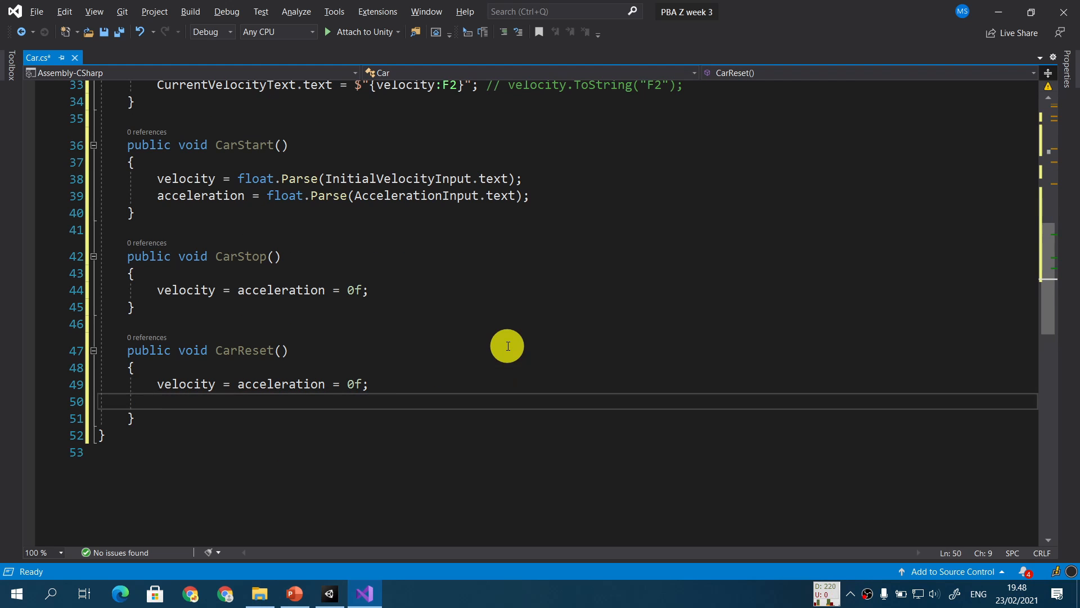
# Add transform.position = initialPosition; as the last statement of CarReset() and save the script
pyautogui.write('transform.po')
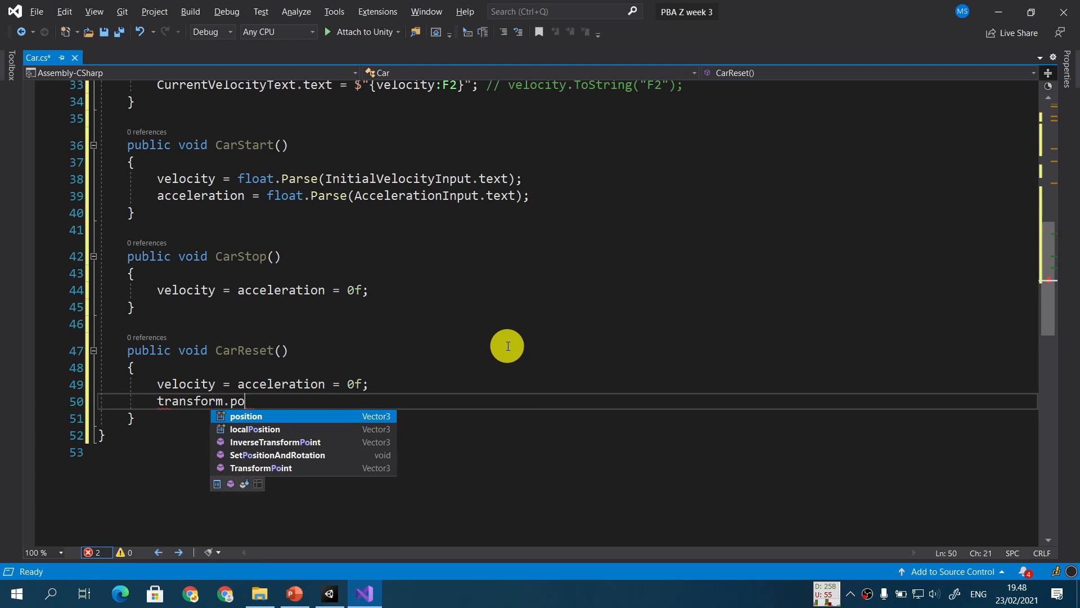
pyautogui.press('Tab')
pyautogui.write('= in')
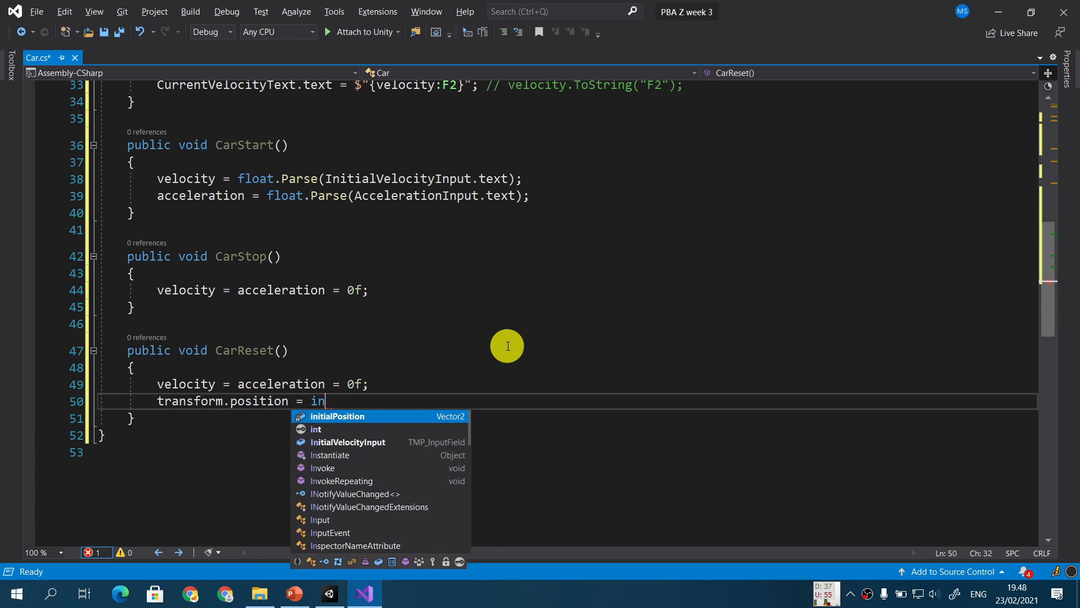
pyautogui.press('Tab')
pyautogui.write(';')
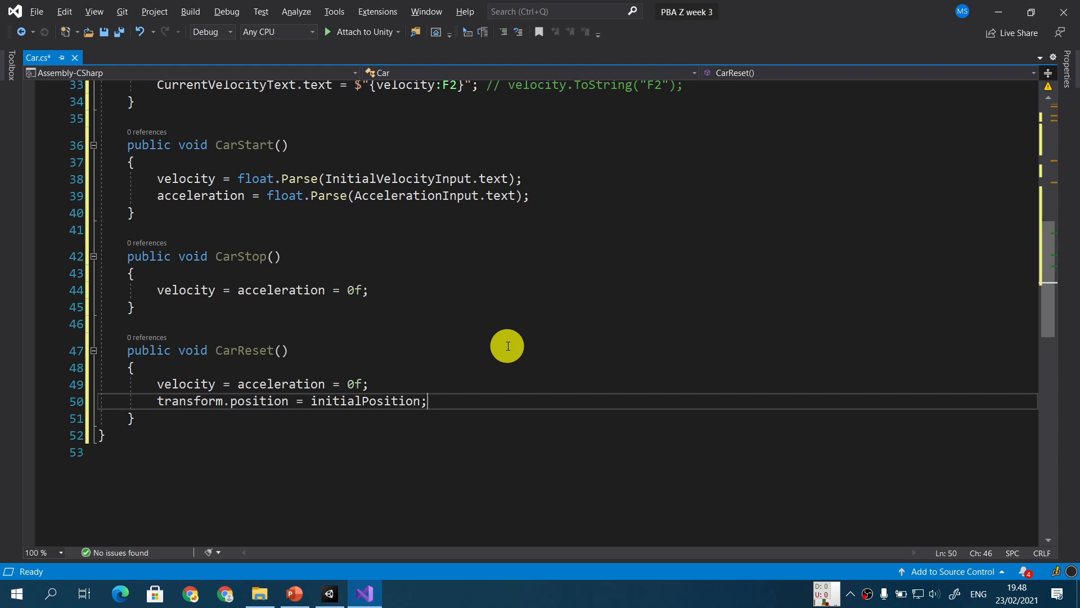
pyautogui.hotkey('ctrl', 's')
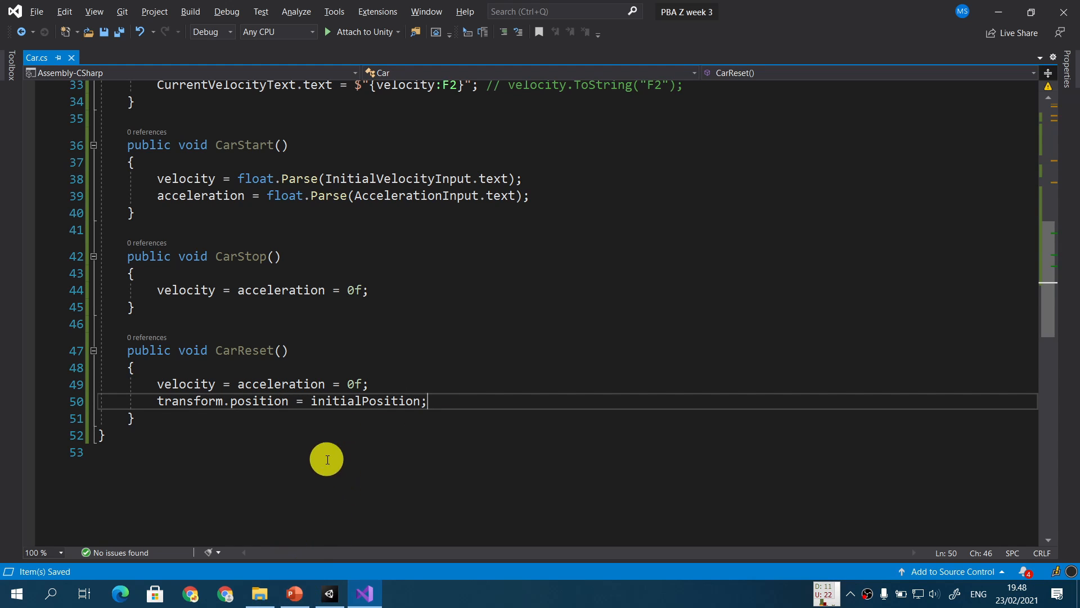
# Switch to PowerPoint, compare the button functions, read the "Attaching the Car Script" slide, and return to Visual Studio
pyautogui.click(294, 591)
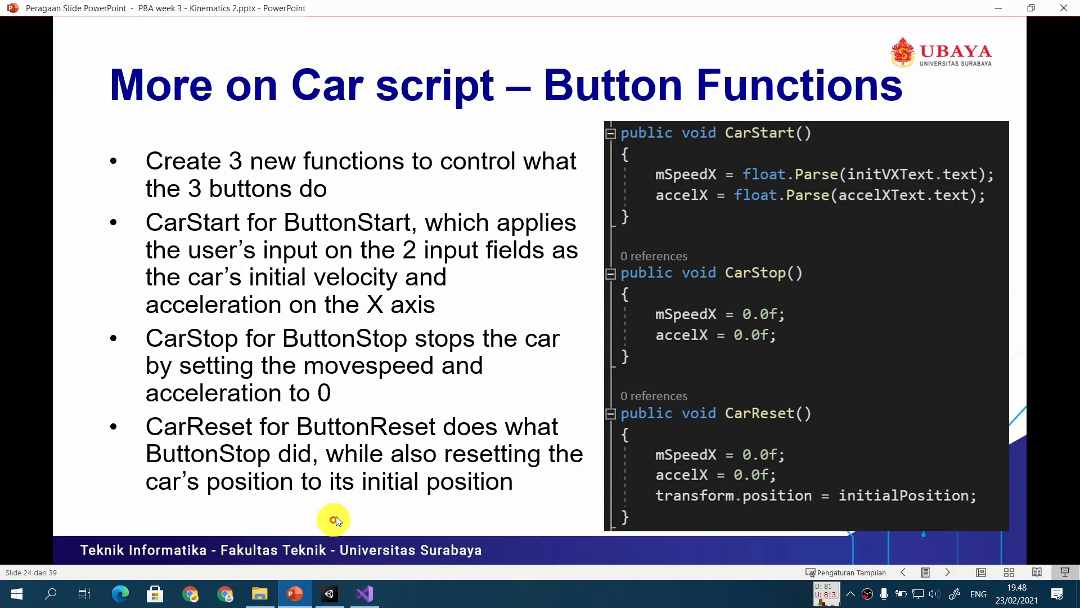
pyautogui.click(346, 493)
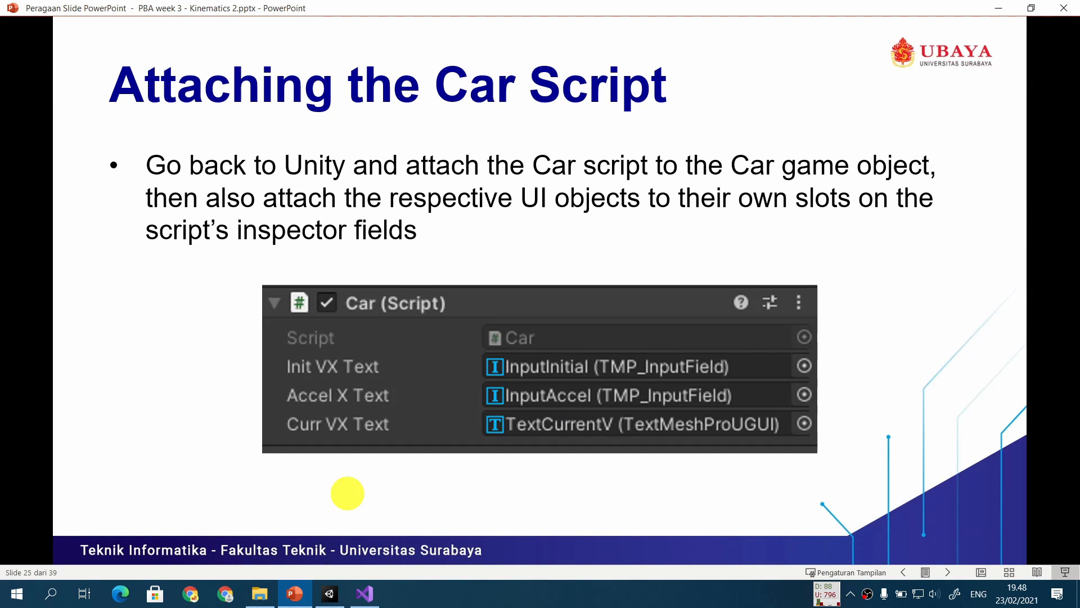
pyautogui.click(366, 595)
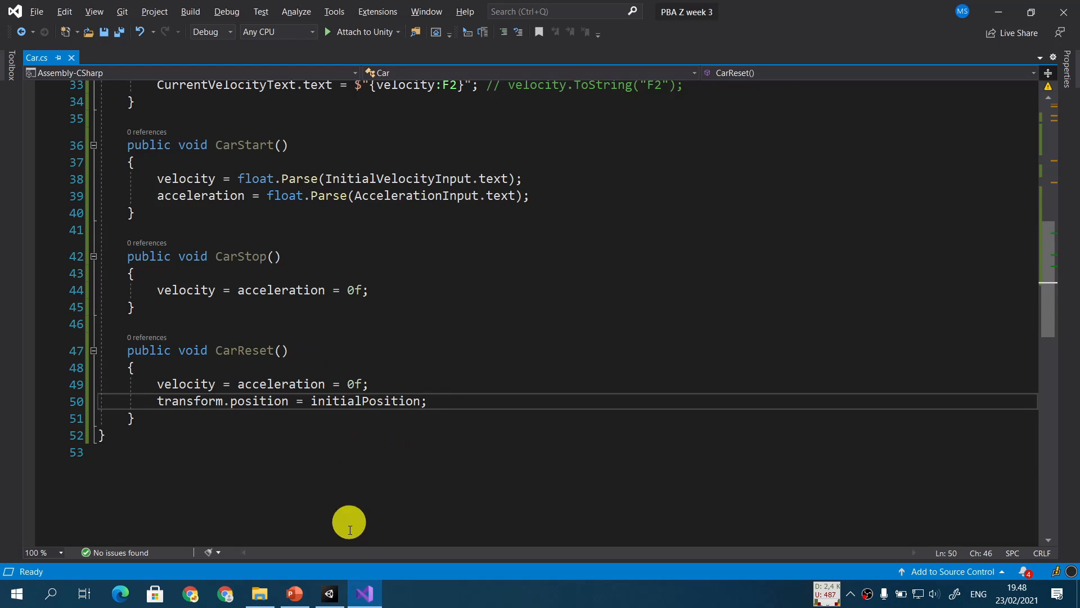
# Switch to Unity, select the Car object, and test the scene in Play mode before stopping it
pyautogui.click(329, 594)
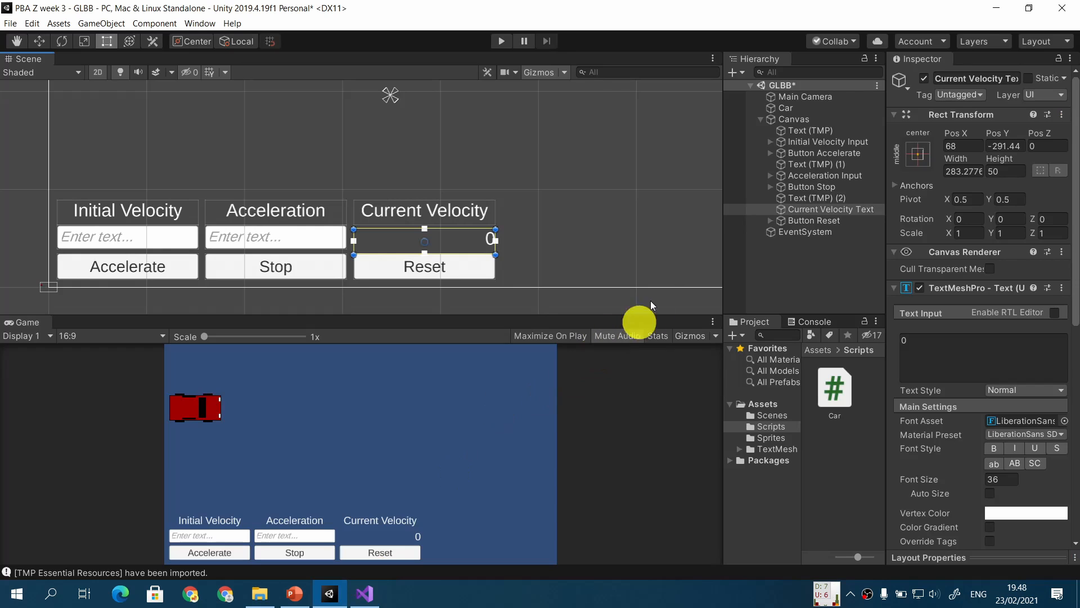
pyautogui.click(792, 107)
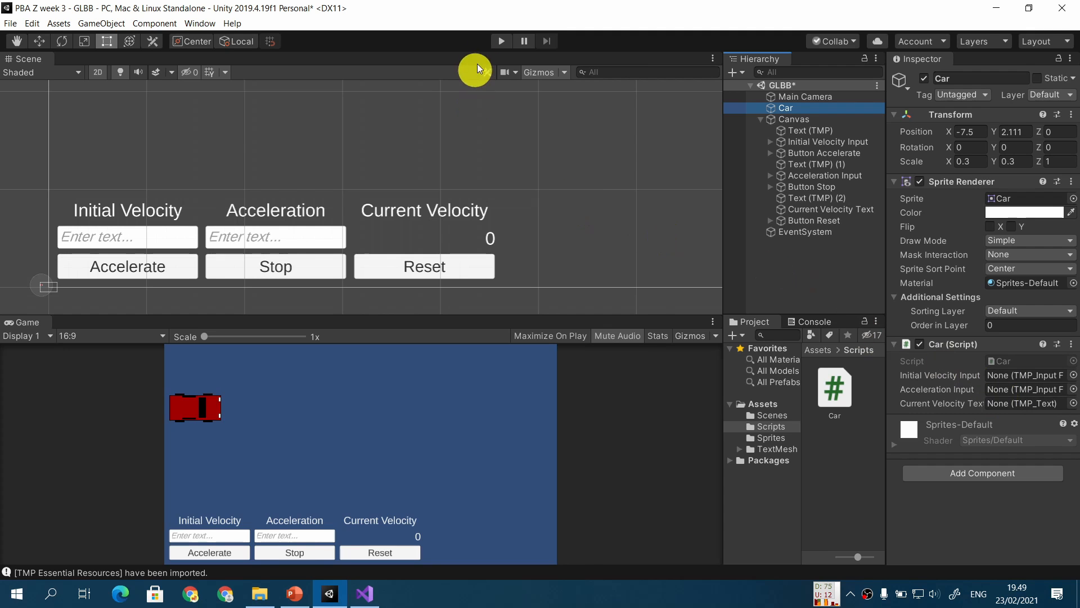
pyautogui.click(500, 41)
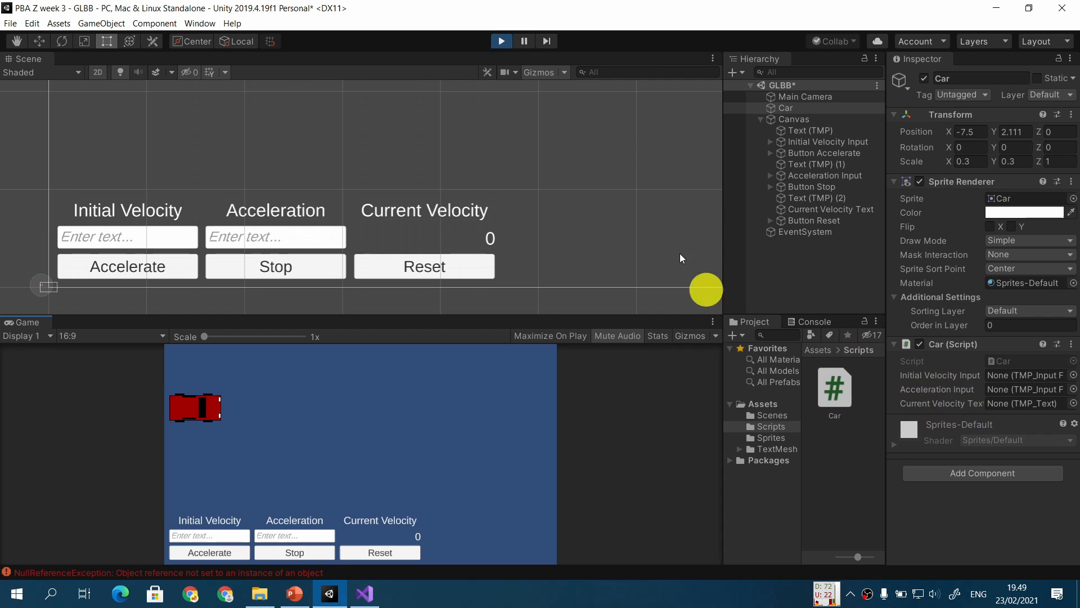
pyautogui.click(502, 43)
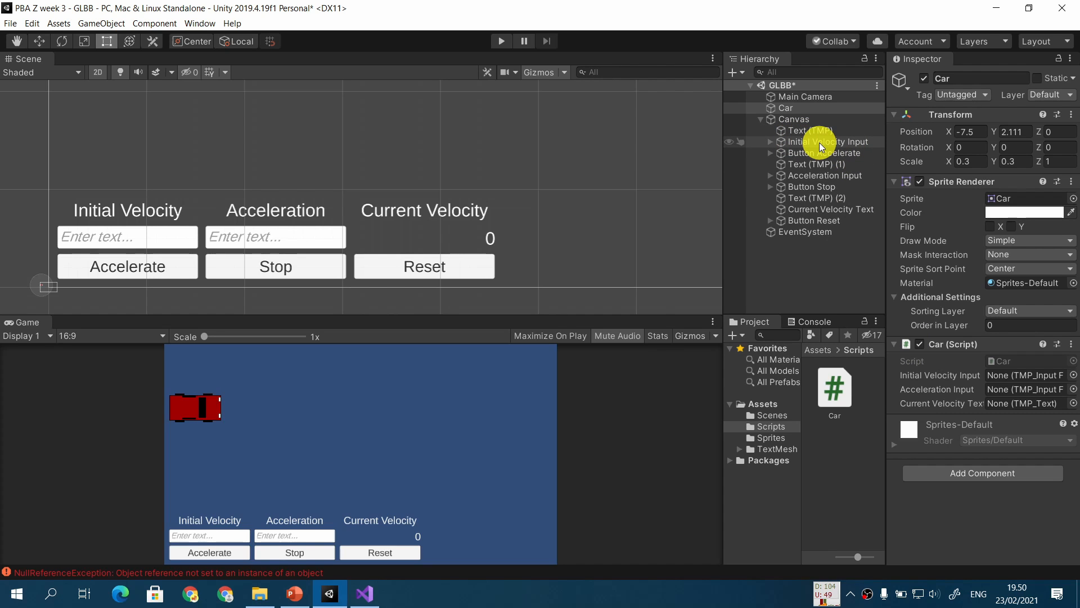
# Assign Initial Velocity Input, Acceleration Input and Current Velocity Text from the Canvas to the matching Car script fields
pyautogui.moveTo(819, 143); pyautogui.dragTo(1012, 376)
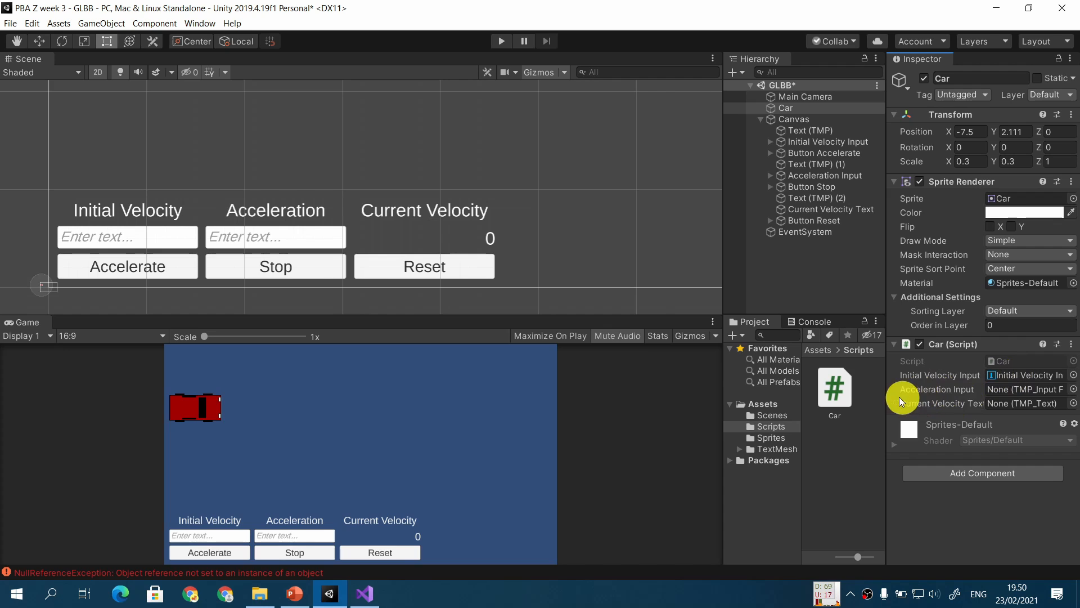
pyautogui.click(843, 177)
pyautogui.moveTo(843, 176); pyautogui.dragTo(1009, 389)
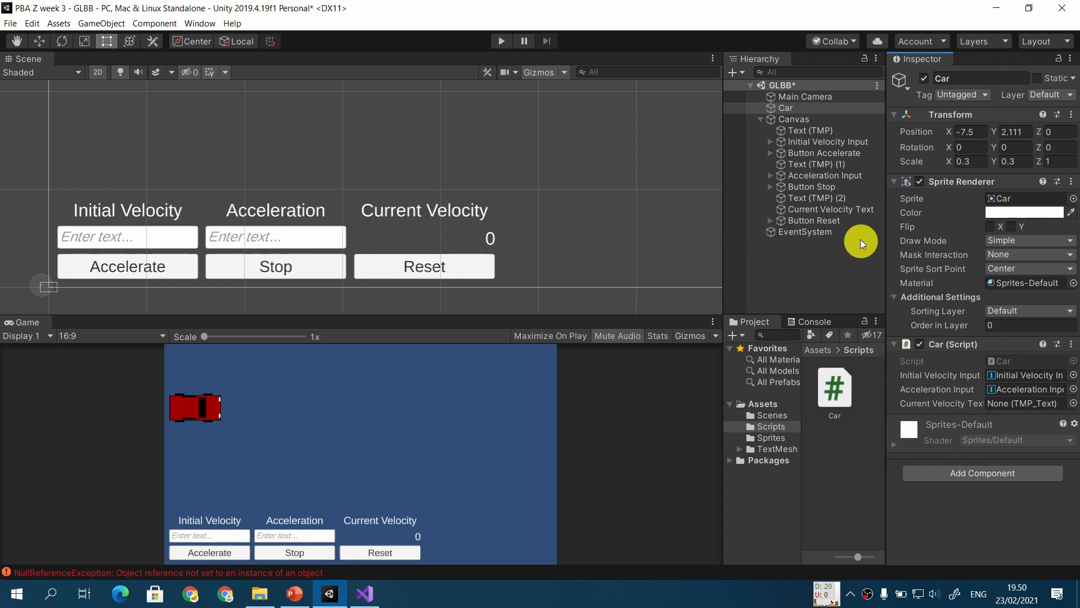
pyautogui.moveTo(850, 211); pyautogui.dragTo(1021, 406)
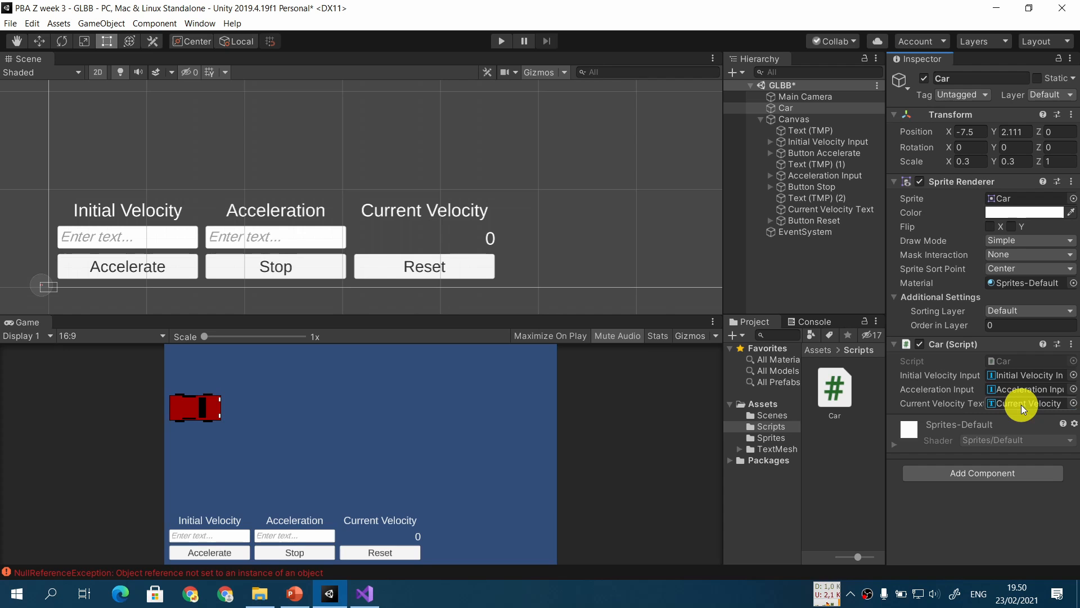
# Switch to PowerPoint, read the "Buttons, work!" slide about the On Click functions, and return to Unity
pyautogui.click(307, 598)
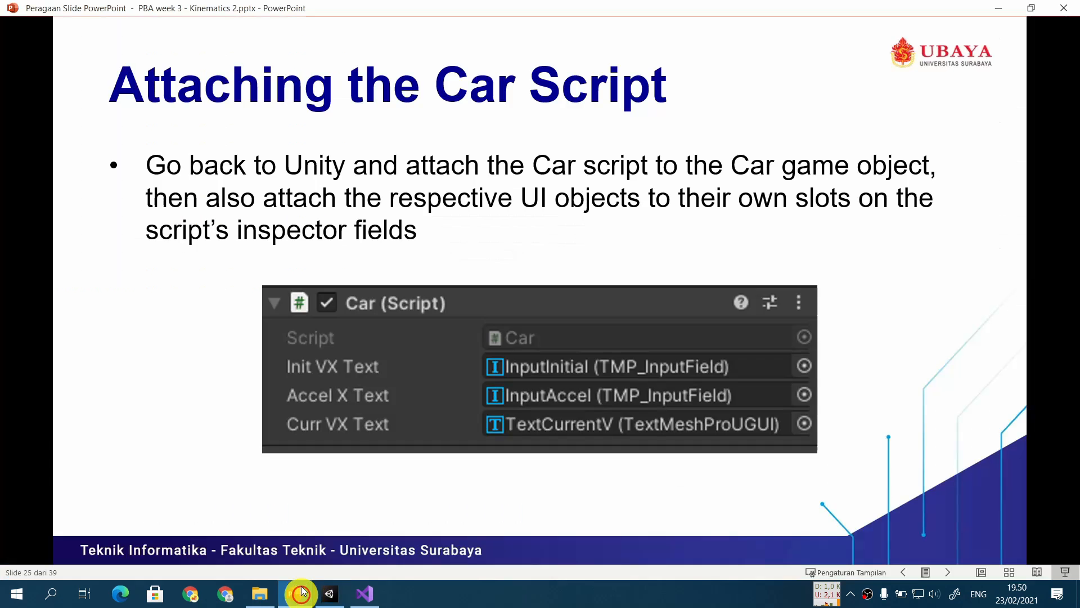
pyautogui.click(239, 444)
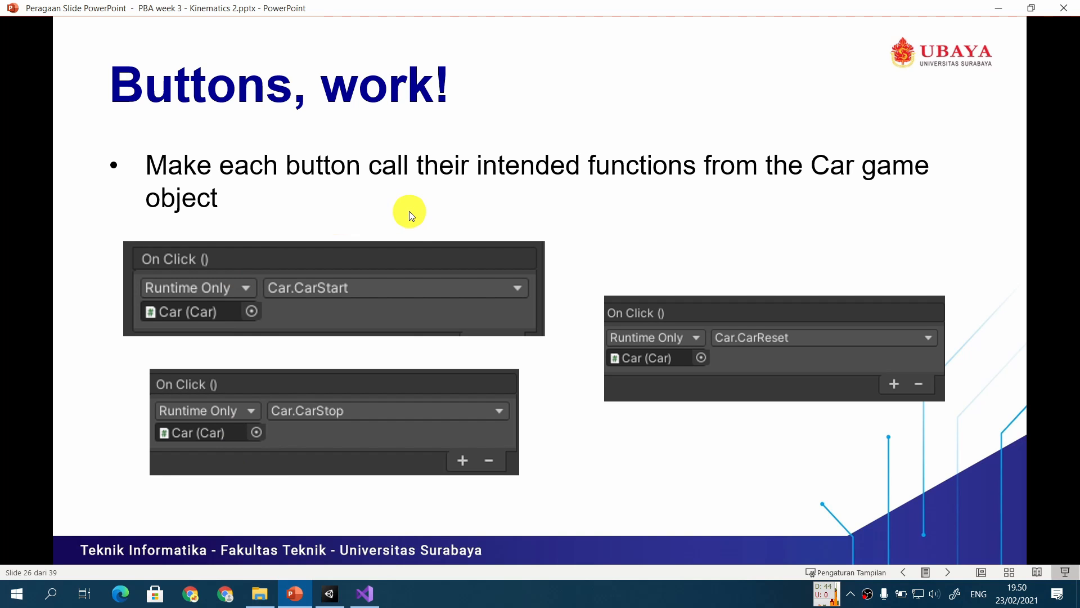
pyautogui.click(331, 596)
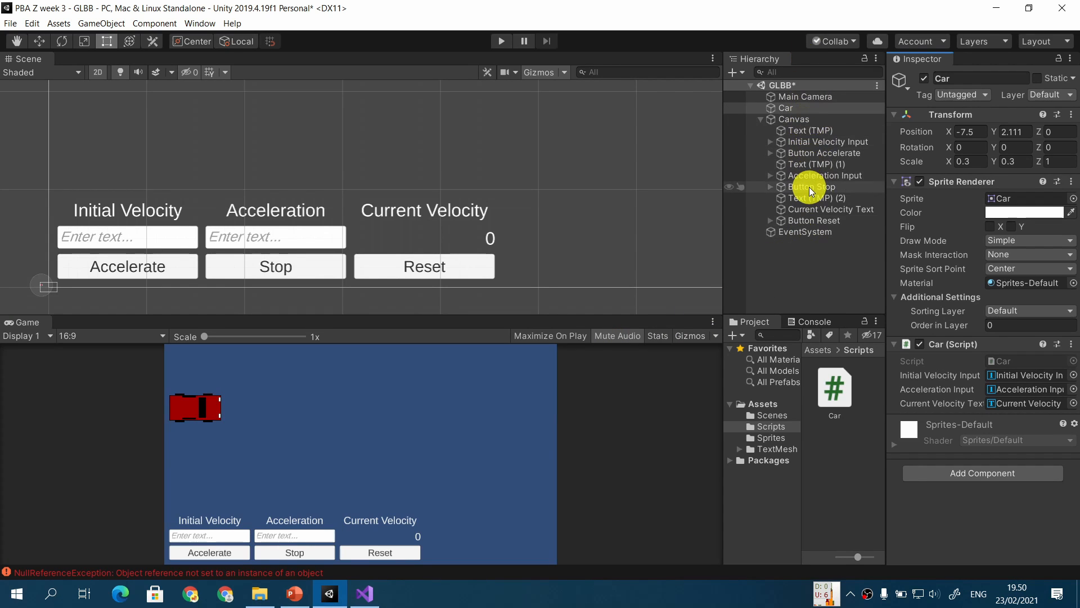
# Add an On Click event to Button Accelerate that targets the Car object and calls Car.CarStart
pyautogui.click(822, 154)
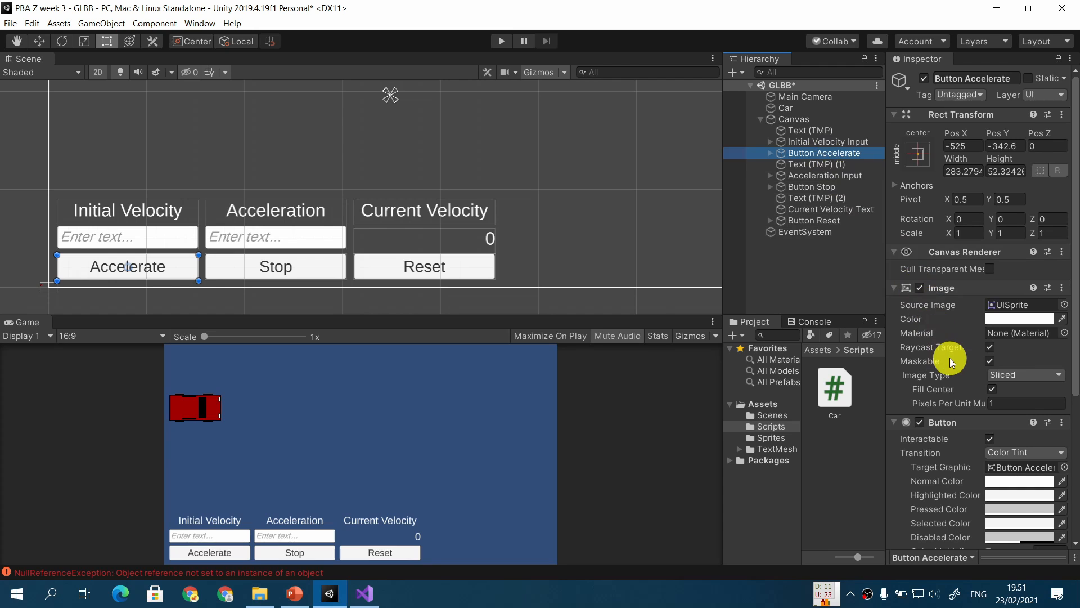
pyautogui.scroll(-5, 949, 358)
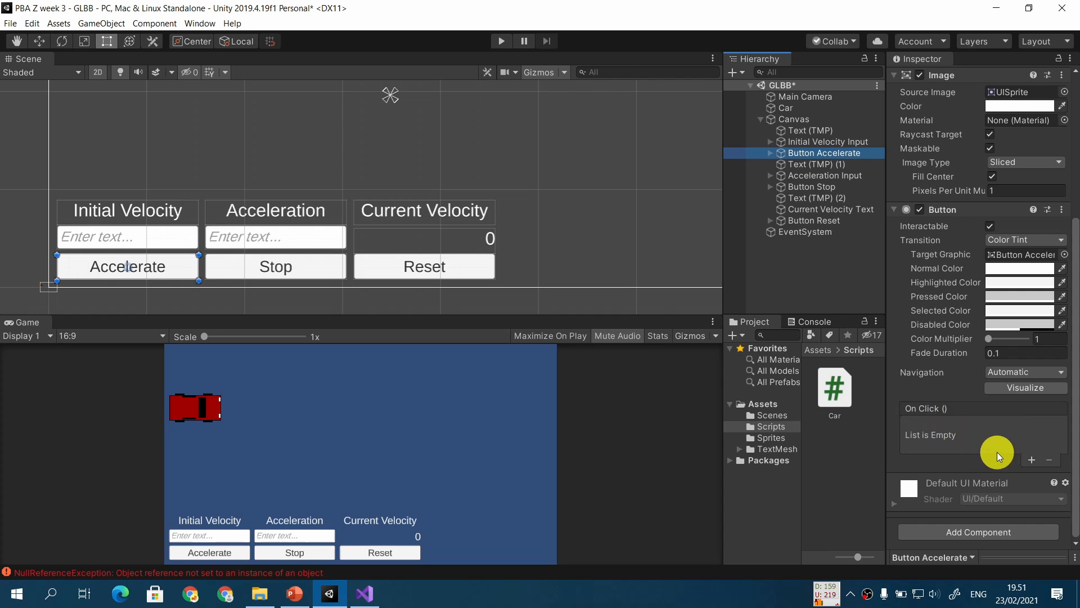
pyautogui.click(1032, 458)
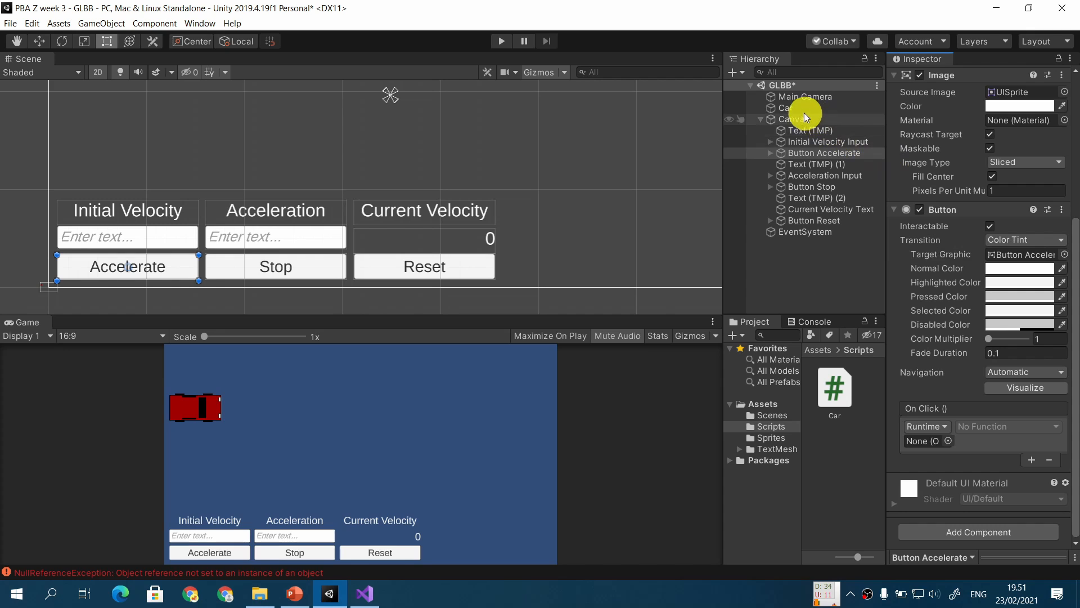
pyautogui.moveTo(795, 108); pyautogui.dragTo(930, 444)
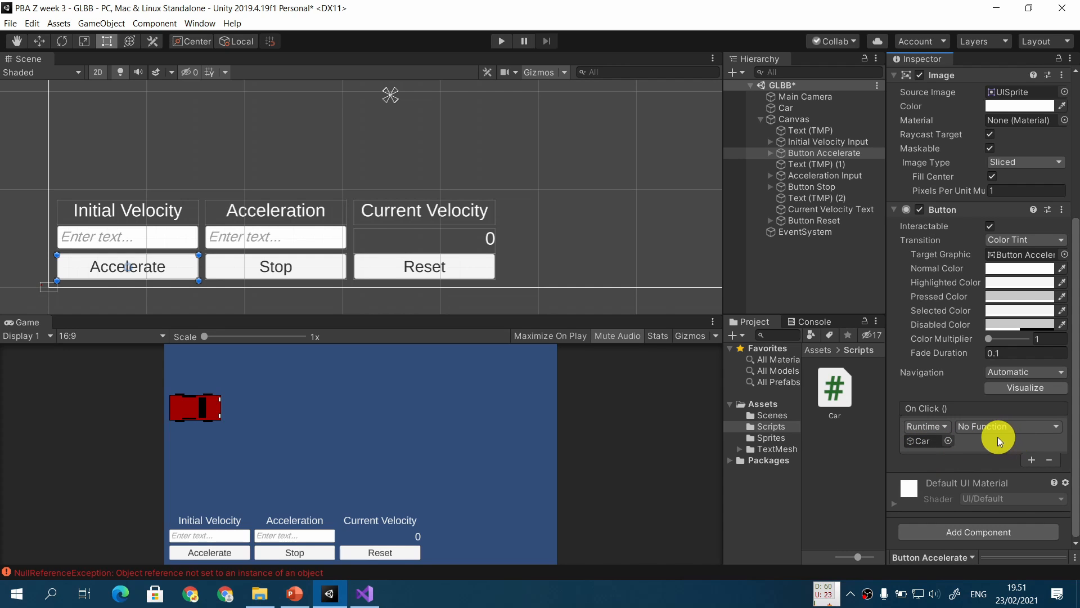
pyautogui.click(1024, 425)
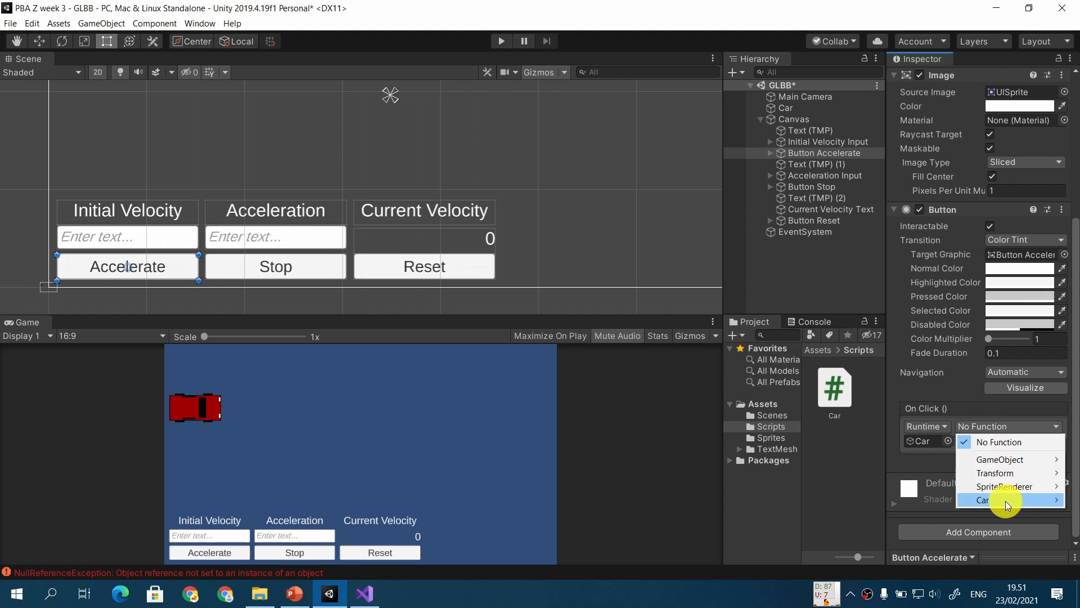
pyautogui.moveTo(1006, 502)
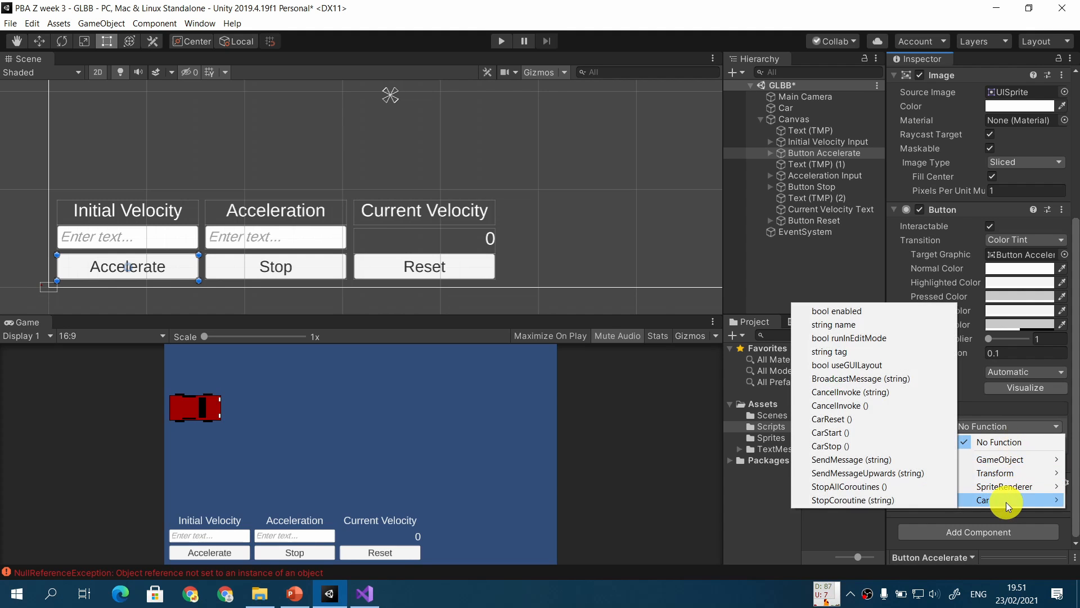
pyautogui.click(888, 434)
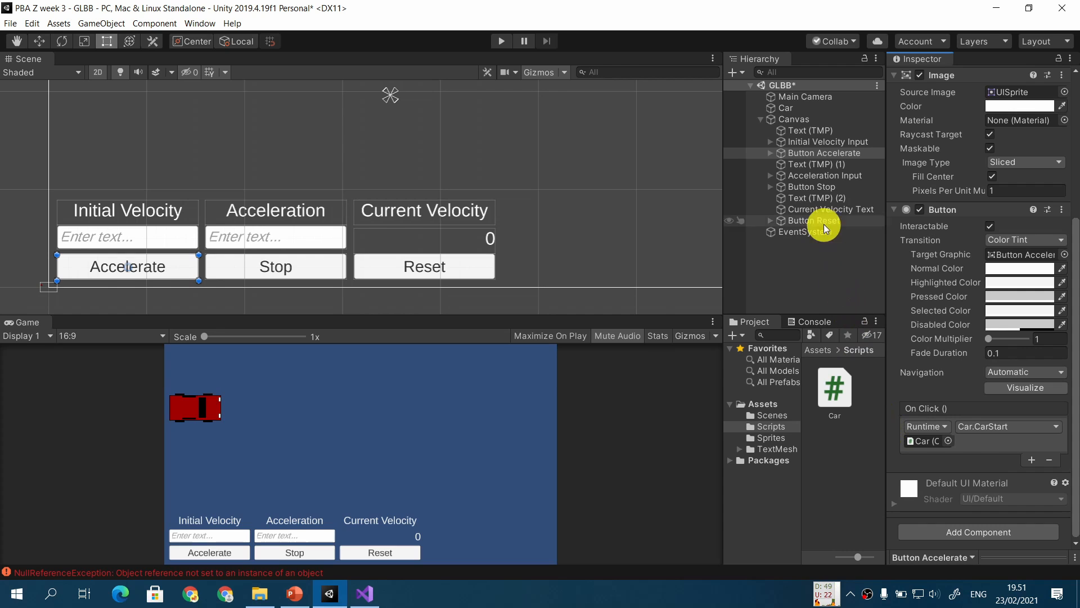
# Add an On Click event to Button Stop that targets the Car object and calls Car.CarStop
pyautogui.click(829, 187)
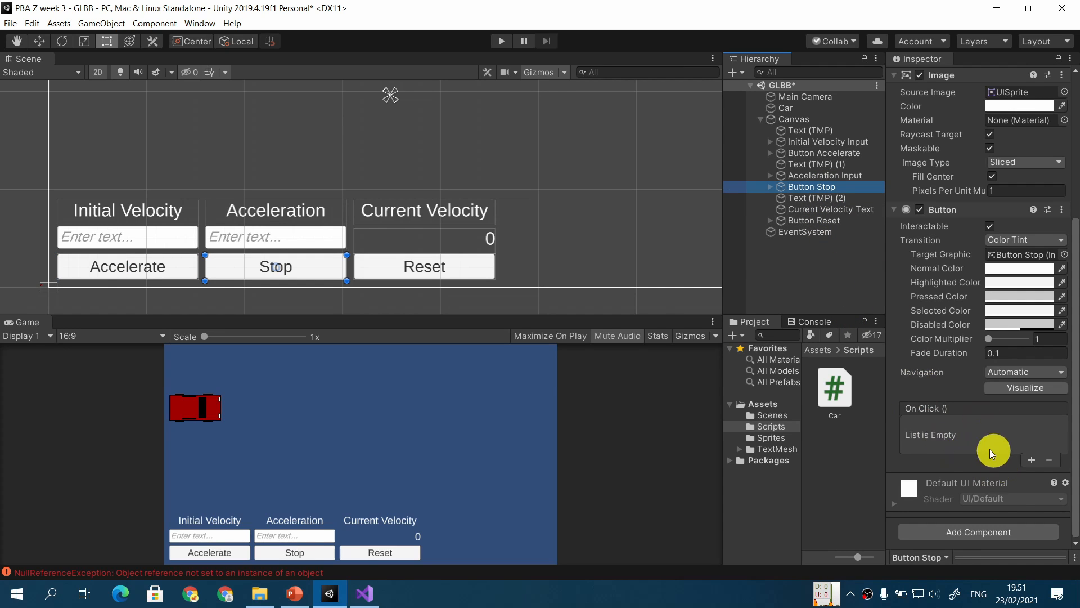
pyautogui.click(1031, 460)
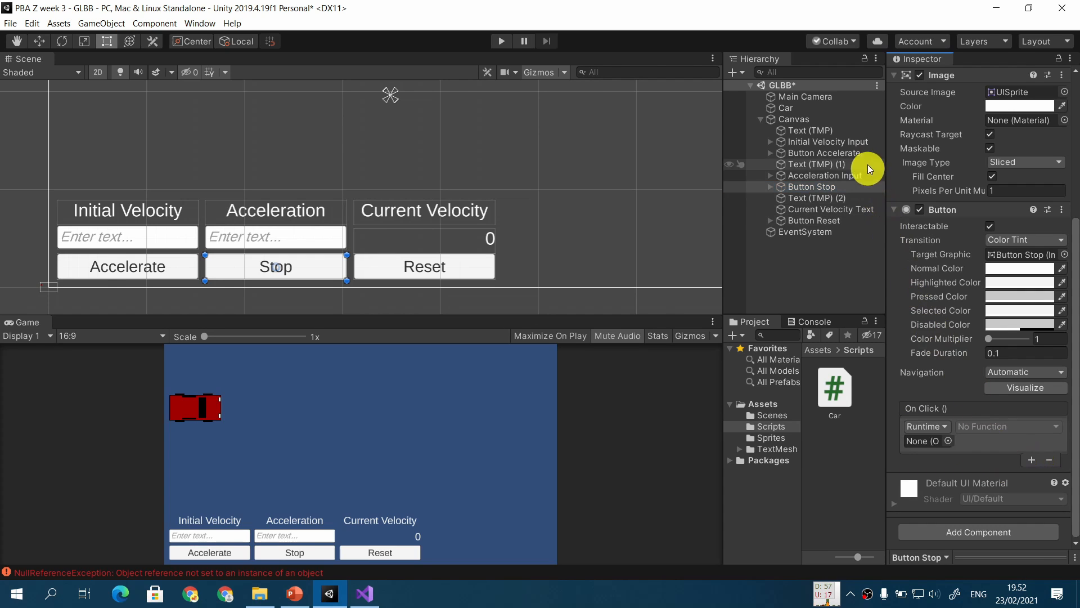
pyautogui.moveTo(794, 108); pyautogui.dragTo(925, 440)
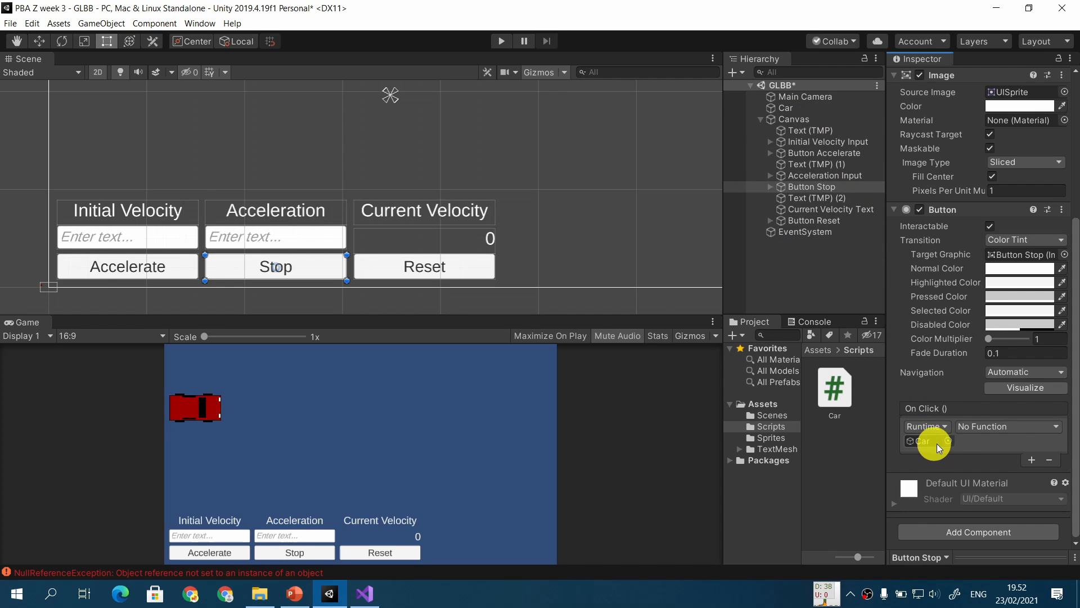
pyautogui.click(1017, 429)
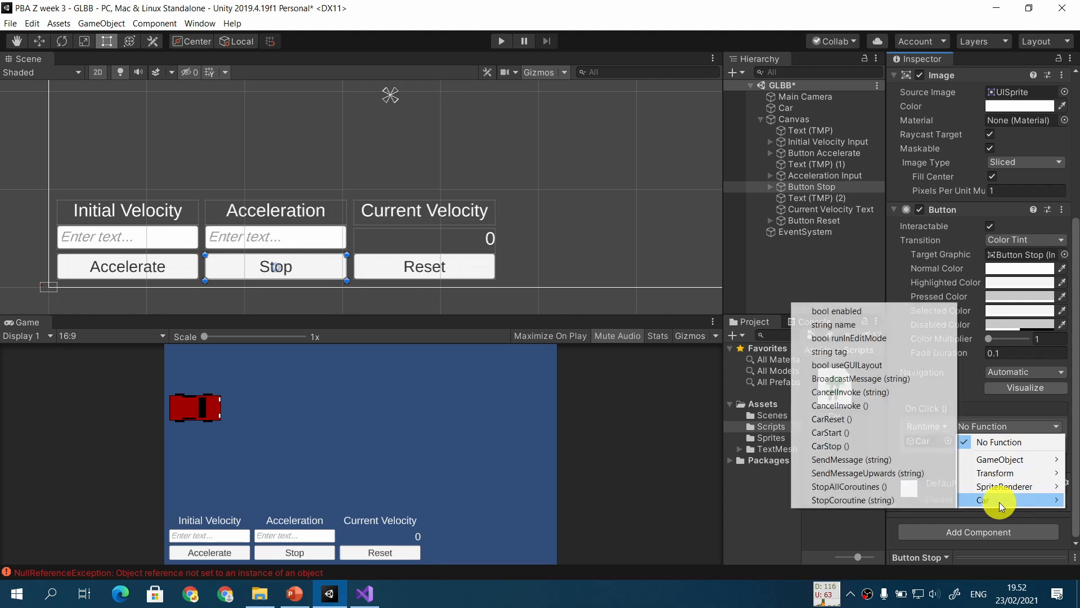
pyautogui.click(894, 447)
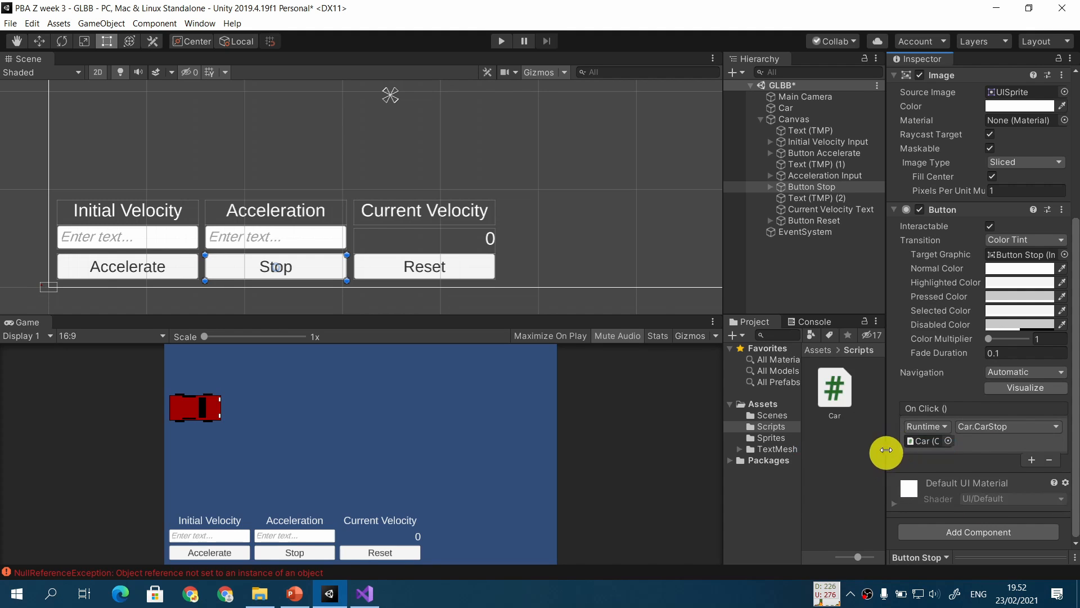
# Add an On Click event to Button Reset that targets the Car object and calls Car.CarReset
pyautogui.click(831, 222)
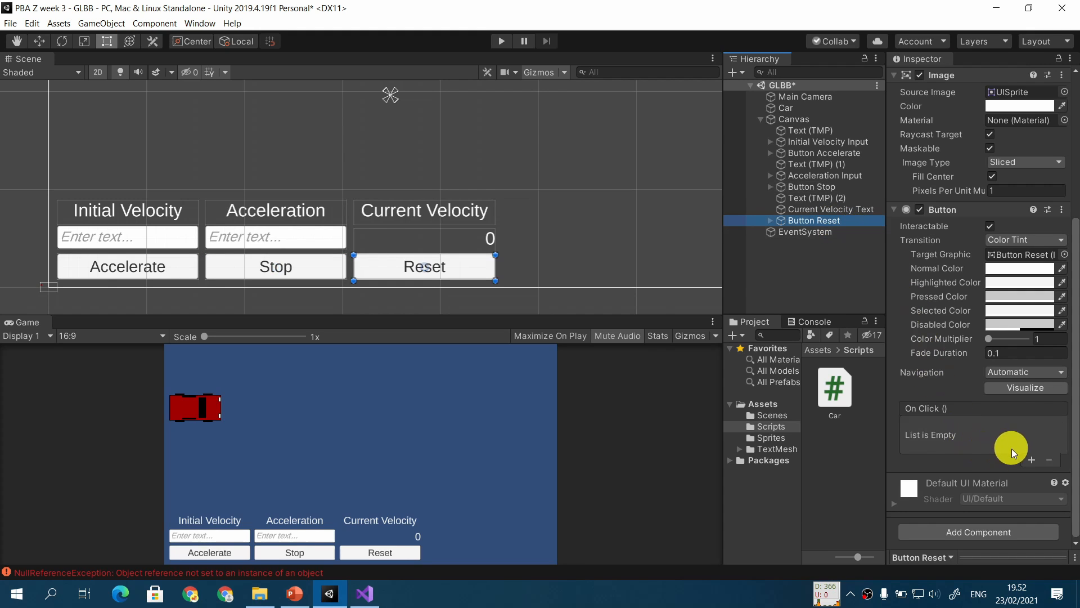
pyautogui.click(1030, 460)
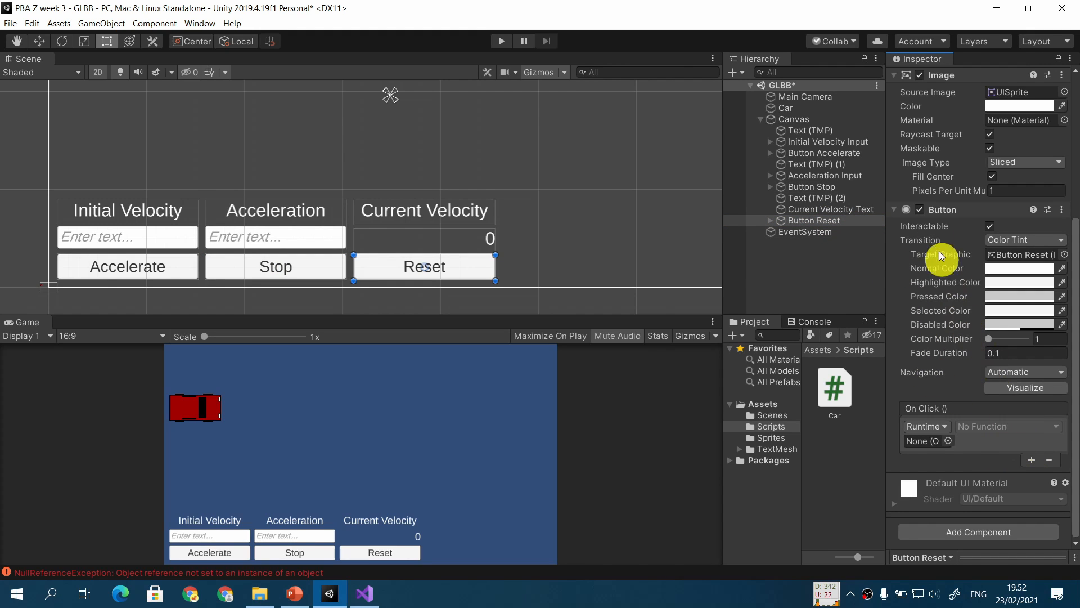
pyautogui.moveTo(796, 107); pyautogui.dragTo(926, 440)
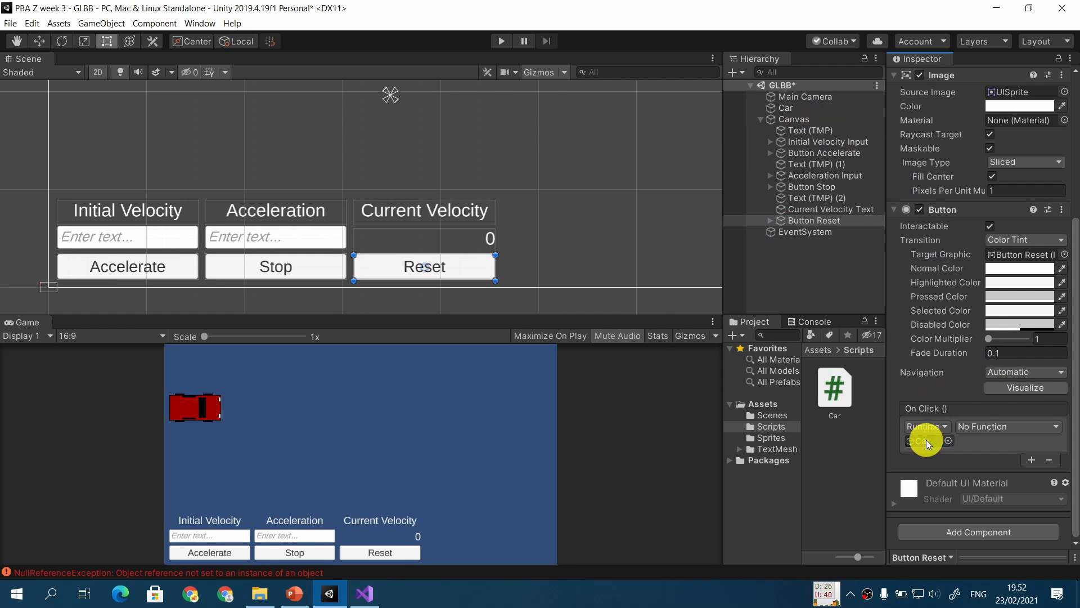
pyautogui.click(984, 426)
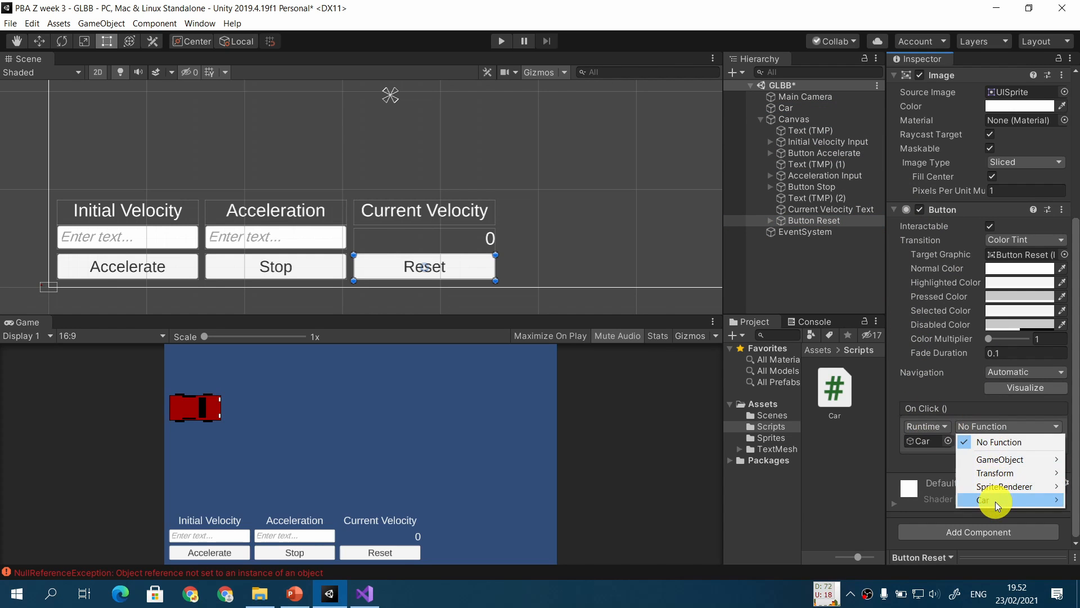
pyautogui.moveTo(995, 501)
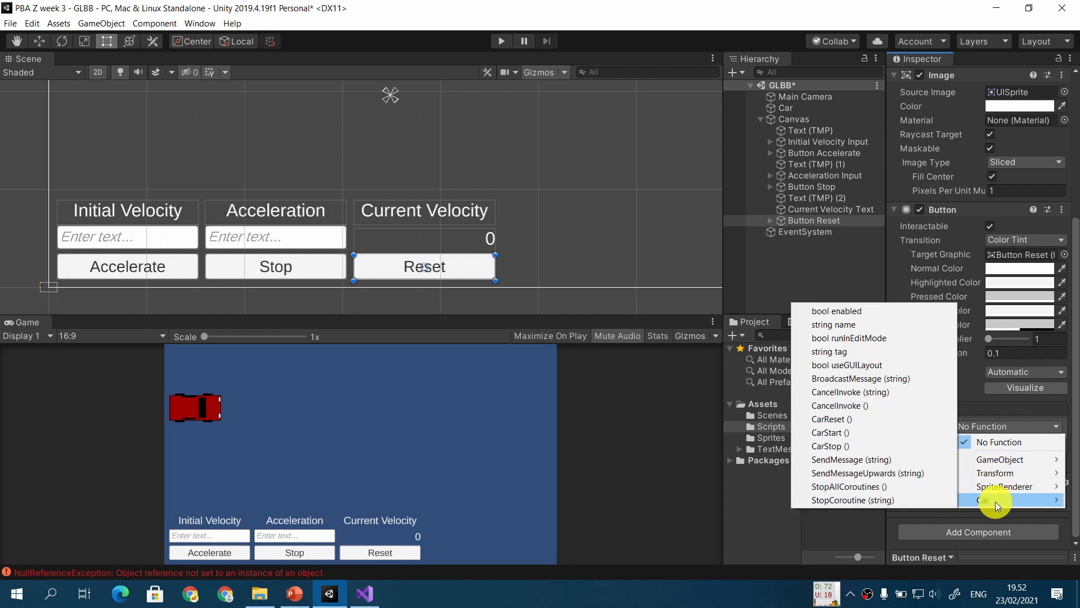
pyautogui.click(899, 421)
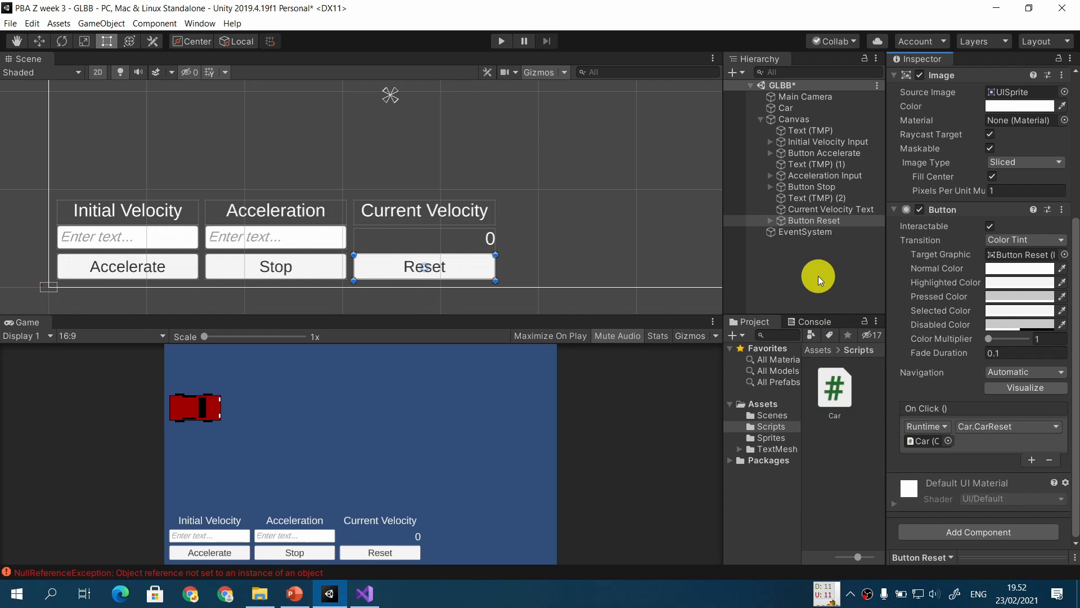
# Switch to PowerPoint, view the "Test!" slide after "Buttons, work!", and return to Unity
pyautogui.hotkey('alt', 'Tab')
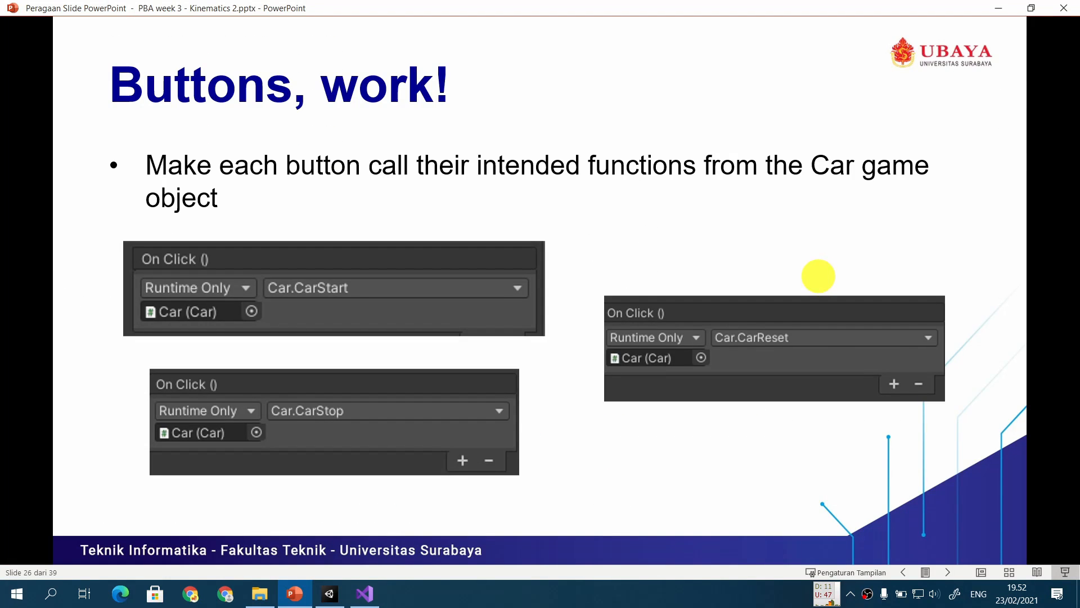
pyautogui.press('Right')
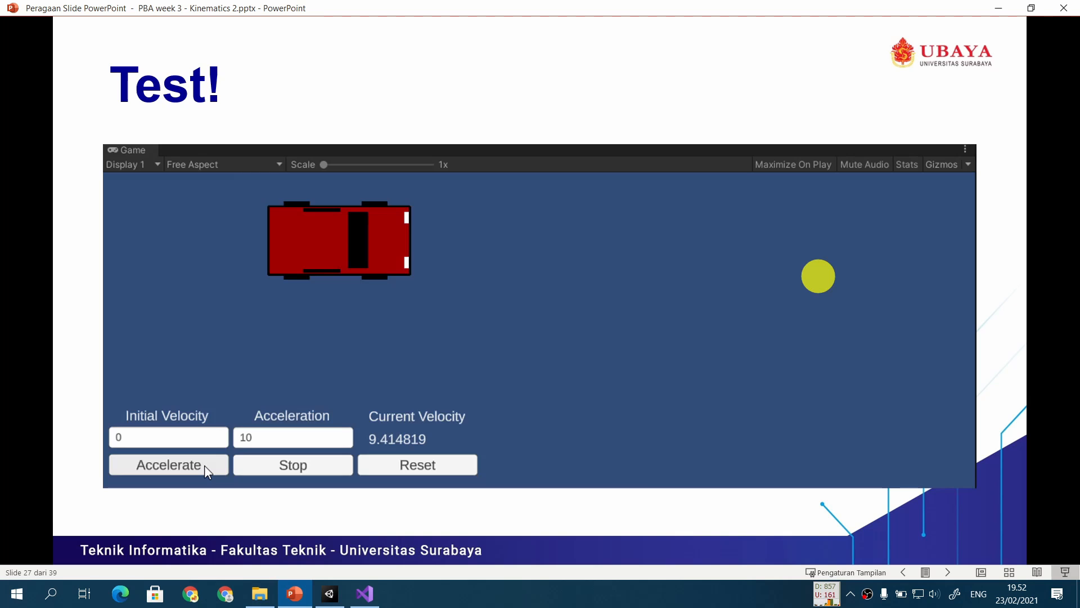
pyautogui.hotkey('alt', 'Tab')
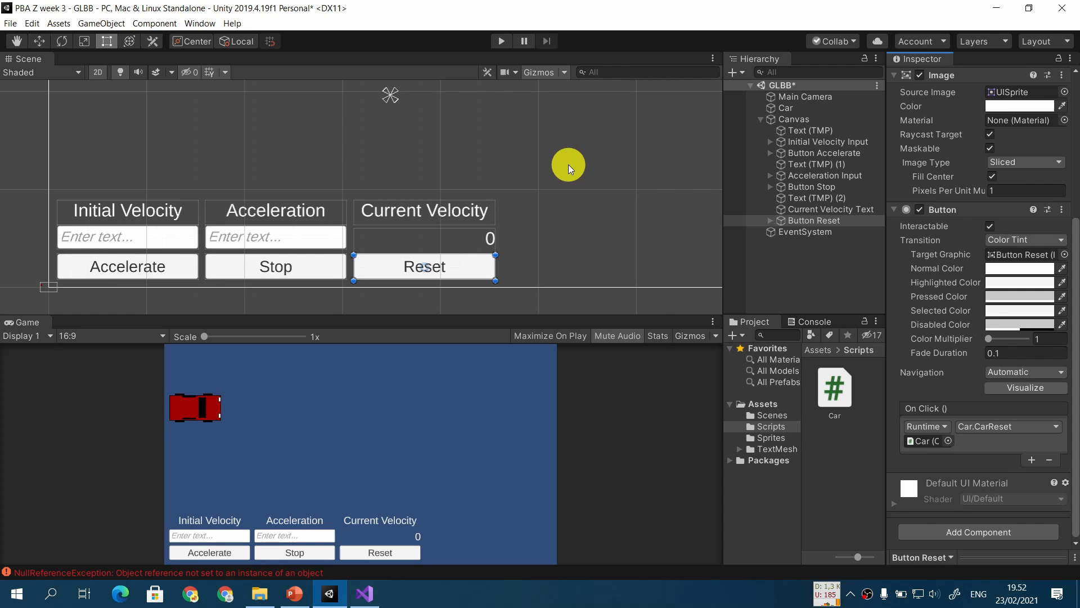
# Save the scene and test the car's acceleration in Play mode with initial velocity 1 and acceleration 1, ending Play mode after the run
pyautogui.hotkey('ctrl', 's')
pyautogui.click(502, 42)
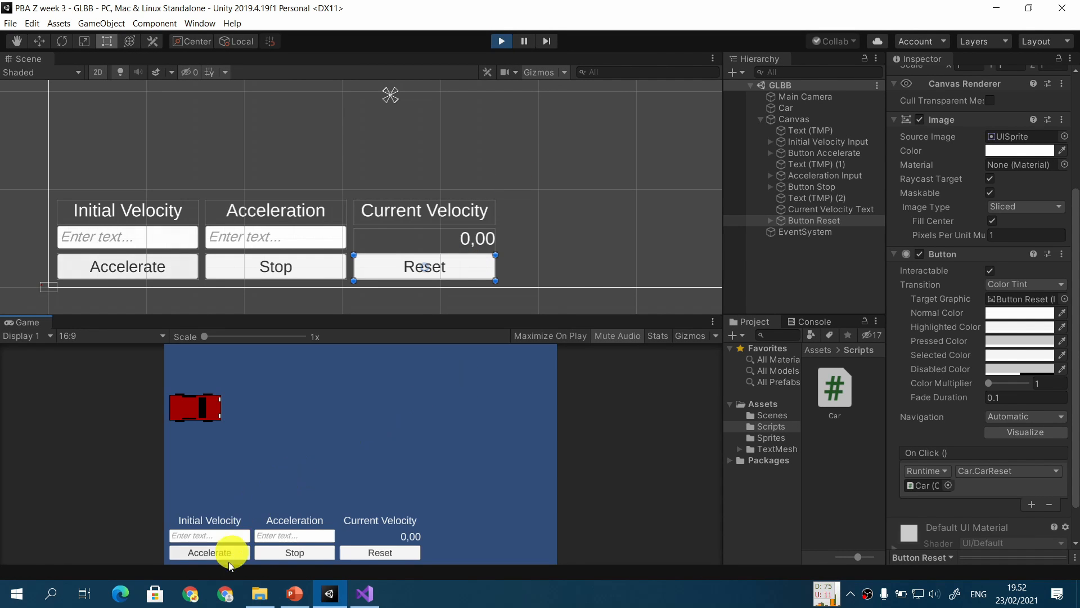
pyautogui.click(225, 536)
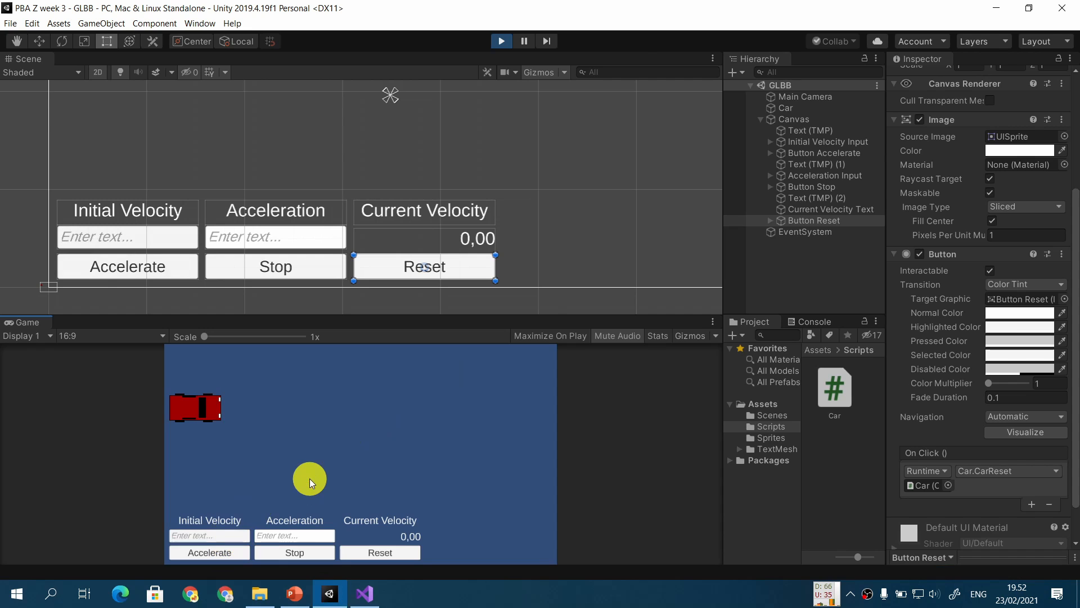
pyautogui.write('1')
pyautogui.click(310, 537)
pyautogui.write('1')
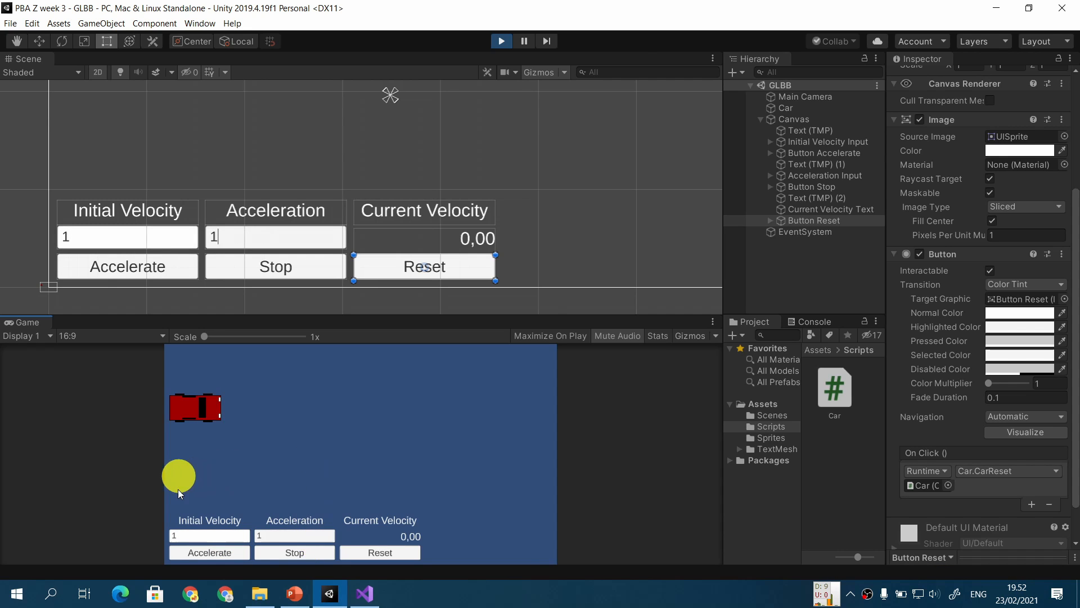
pyautogui.click(181, 553)
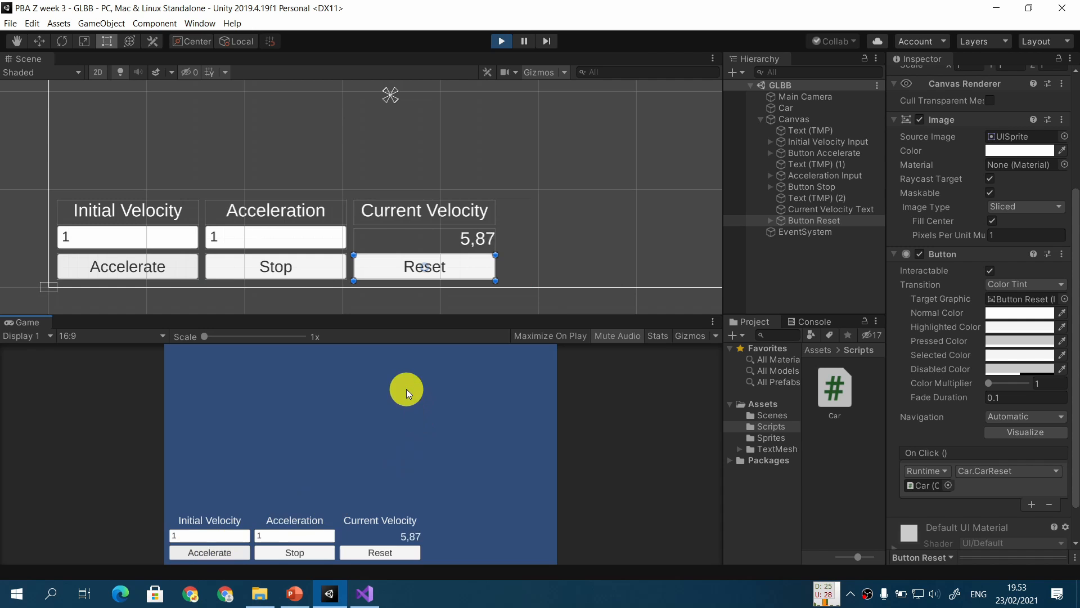
pyautogui.click(500, 41)
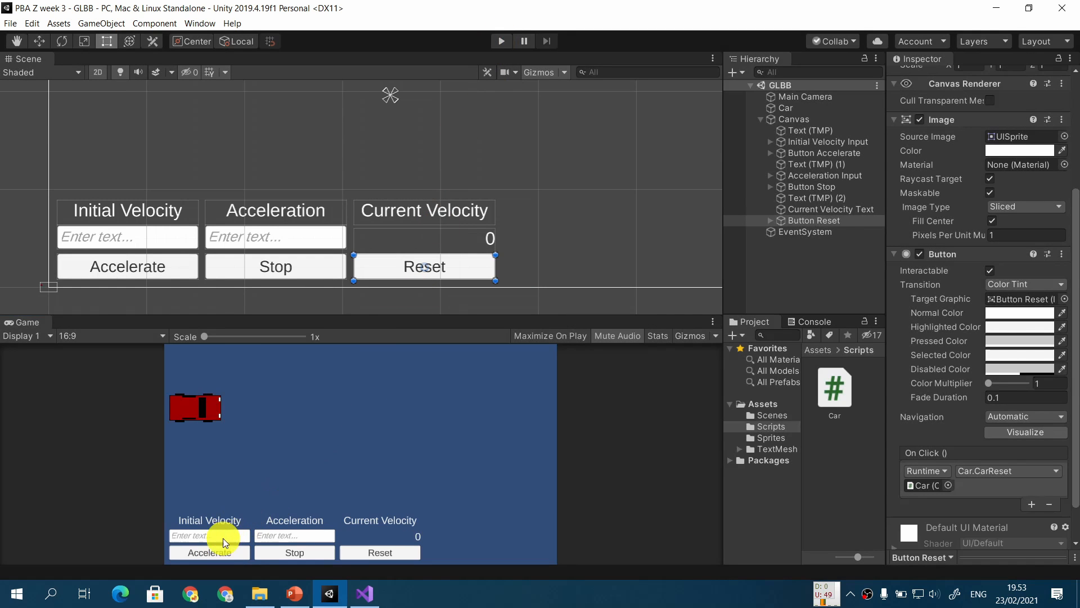
# Run the scene again, try the Stop button, and accelerate the car with initial velocity 0 and acceleration 10
pyautogui.click(502, 39)
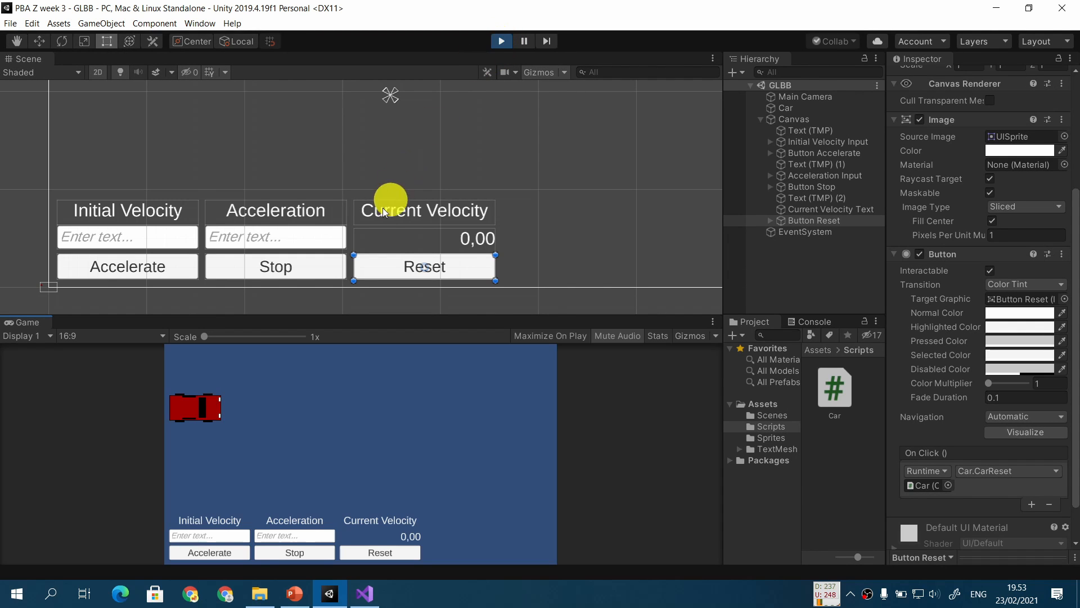
pyautogui.click(298, 550)
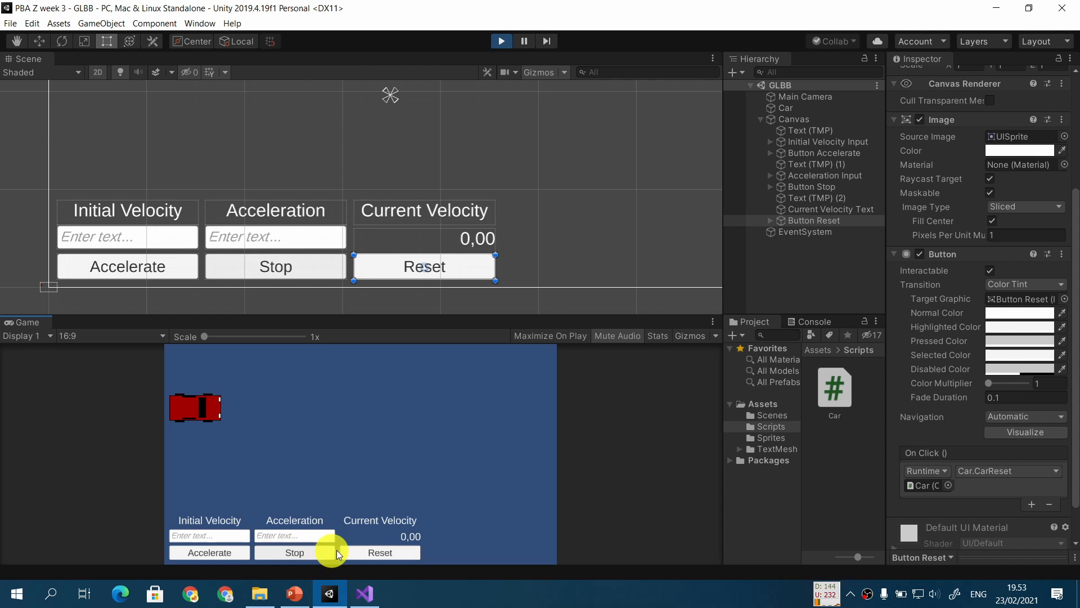
pyautogui.click(214, 535)
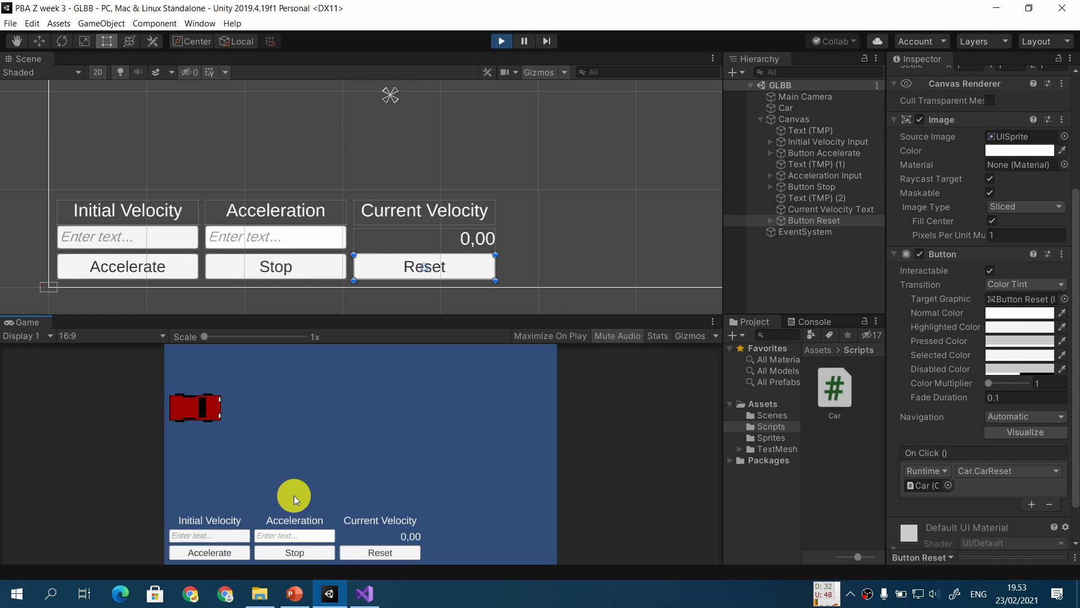
pyautogui.write('0')
pyautogui.click(308, 538)
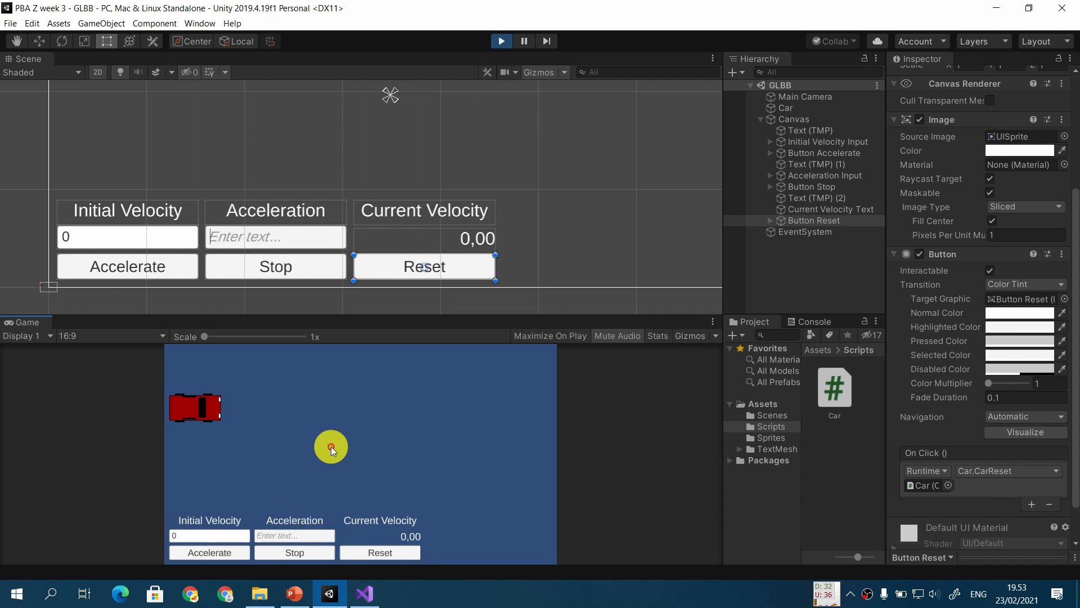
pyautogui.write('10')
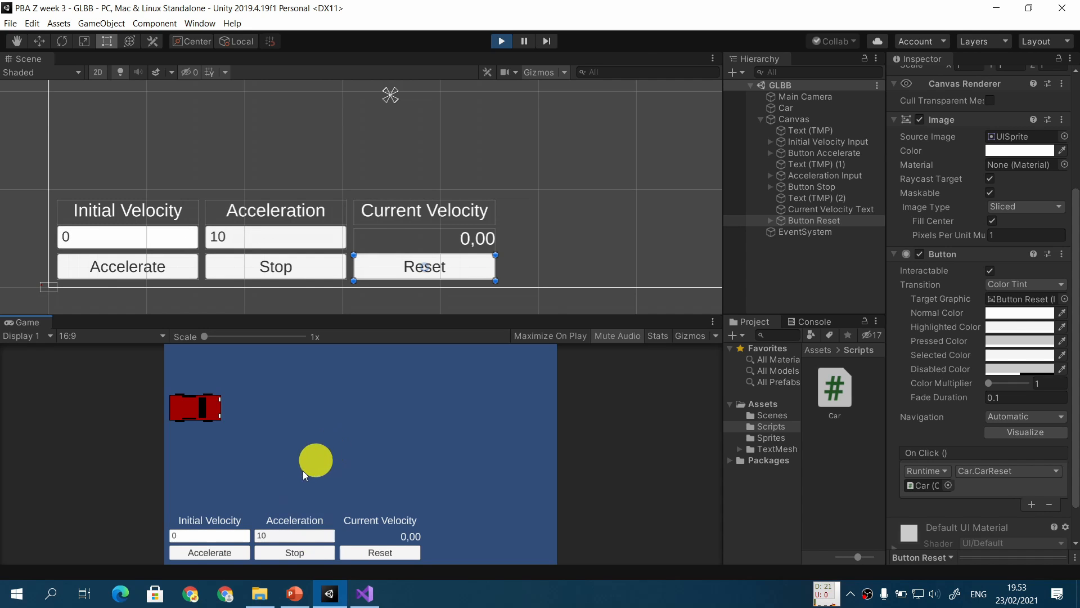
pyautogui.click(224, 552)
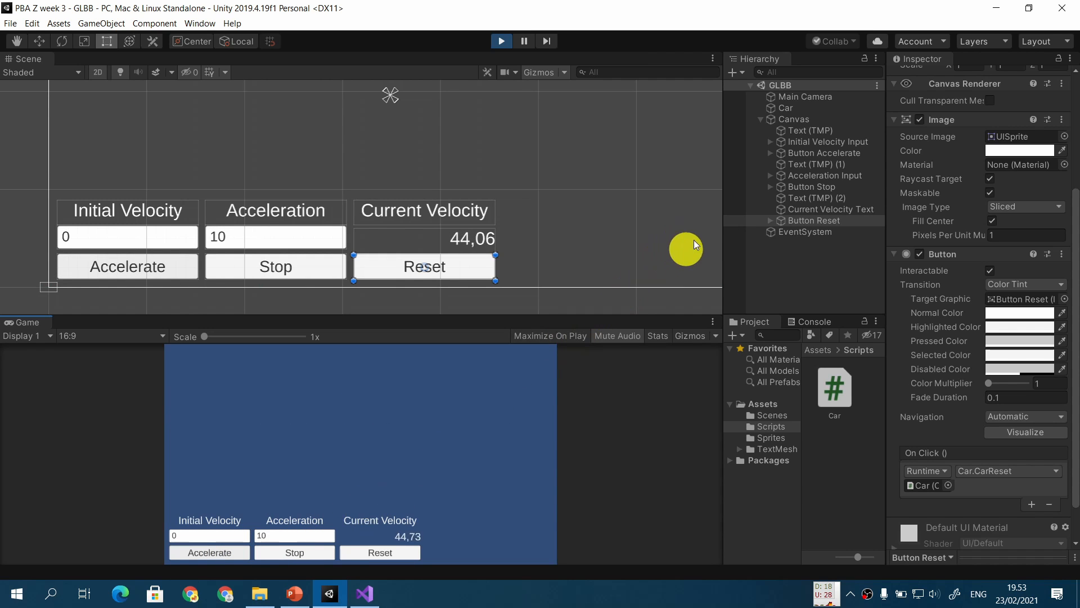
# Locate the moving Car in the Scene view during the run, and return the view to the Canvas
pyautogui.doubleClick(789, 109)
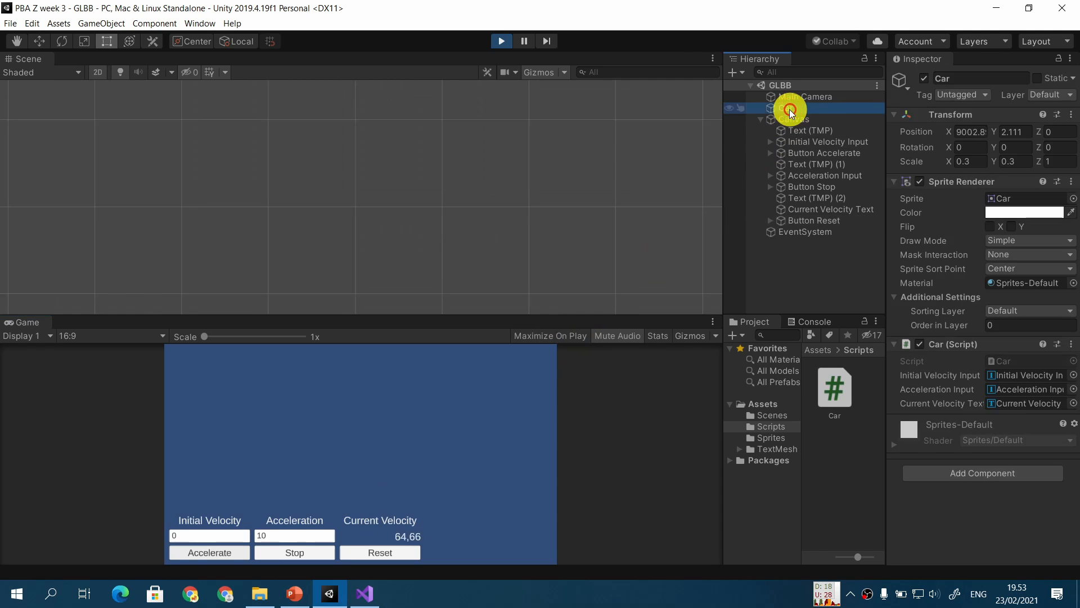
pyautogui.scroll(-15, 573, 174)
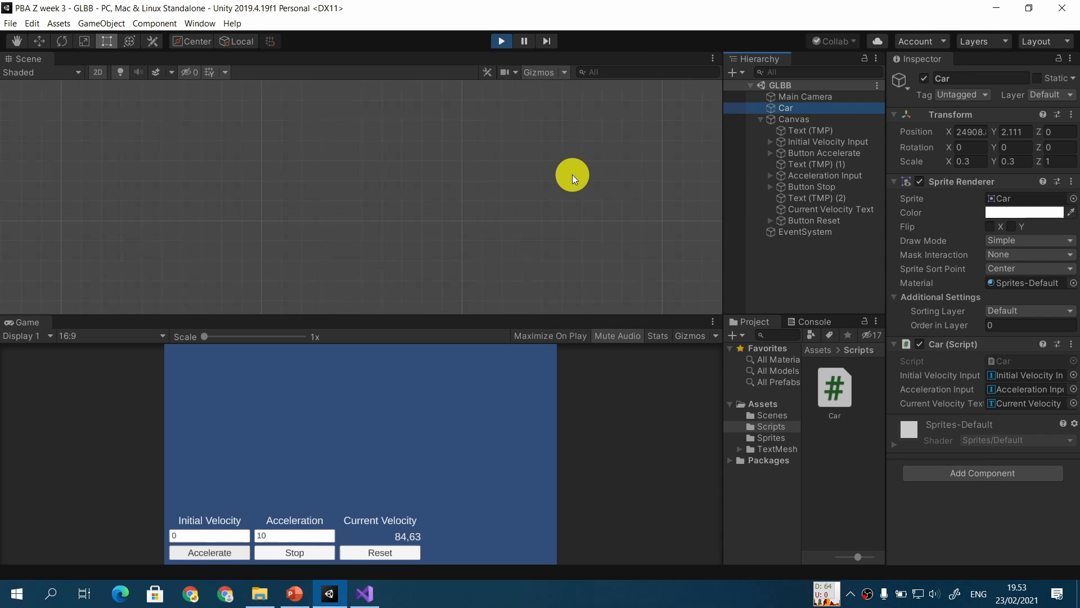
pyautogui.scroll(-10, 572, 174)
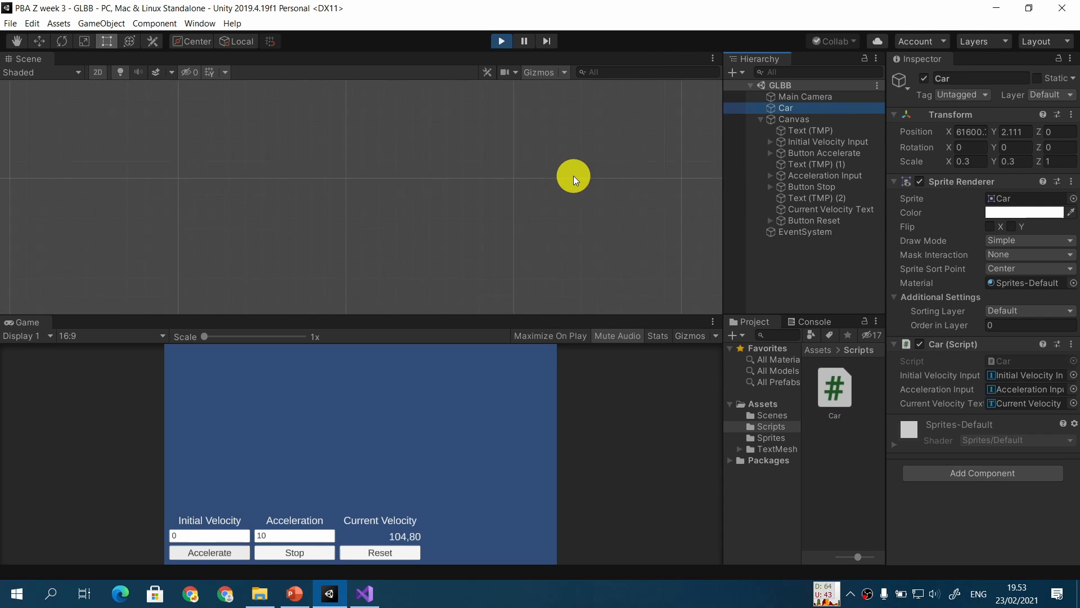
pyautogui.scroll(-5, 577, 176)
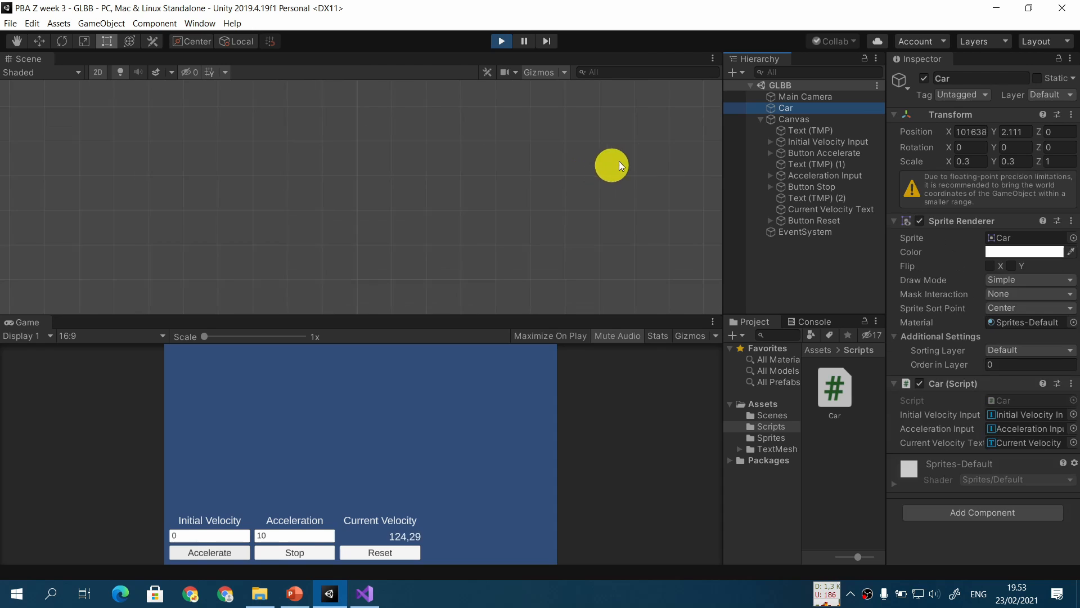
pyautogui.click(808, 120)
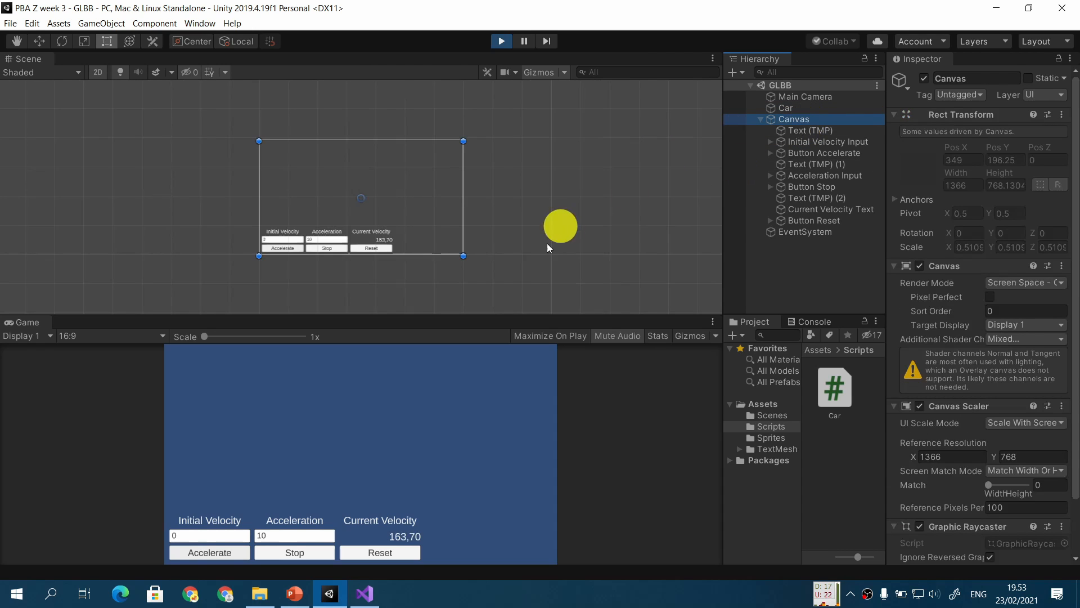
pyautogui.scroll(3, 545, 243)
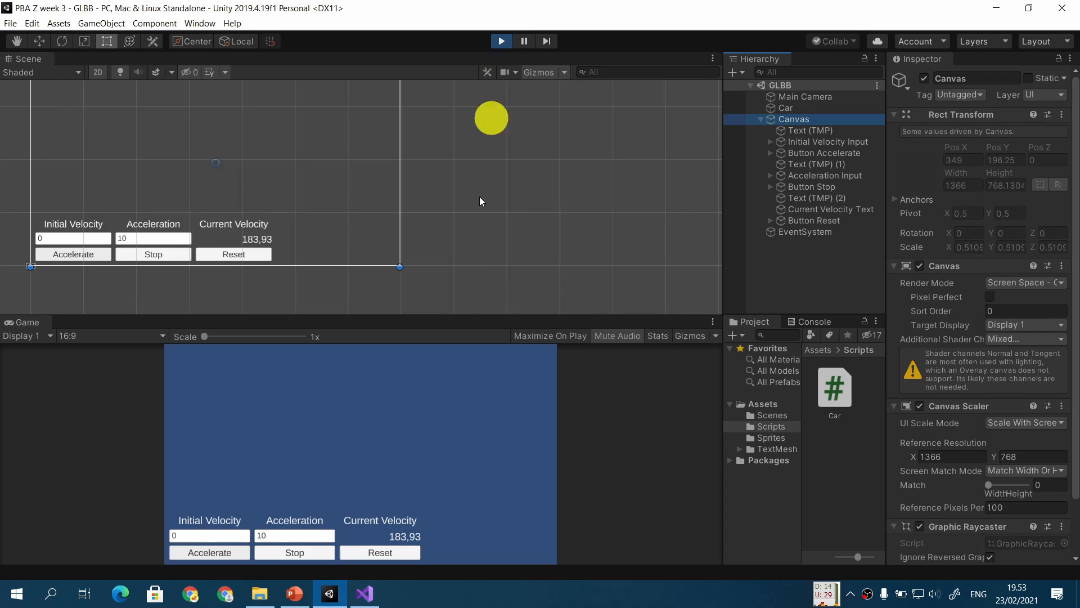
# Test the Stop and Reset buttons while checking the Car's transform position, and end Play mode
pyautogui.click(316, 553)
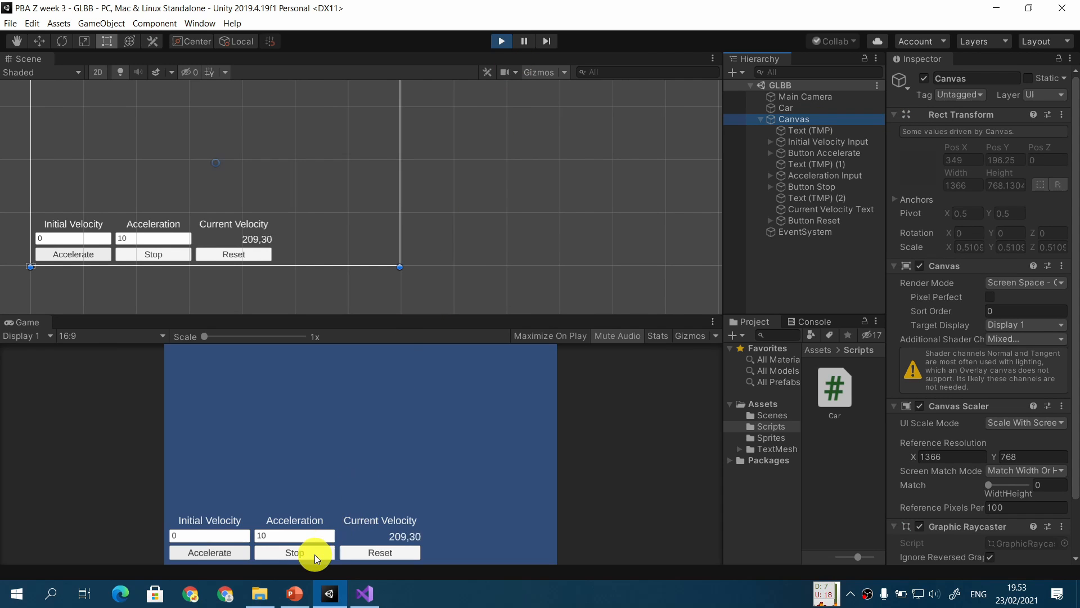
pyautogui.click(280, 555)
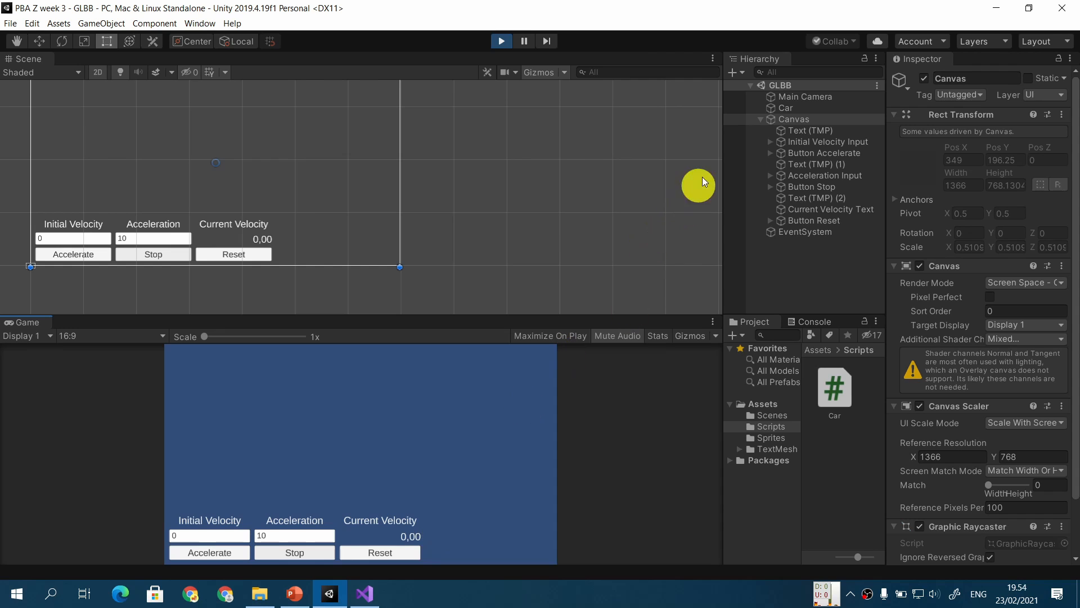
pyautogui.click(806, 107)
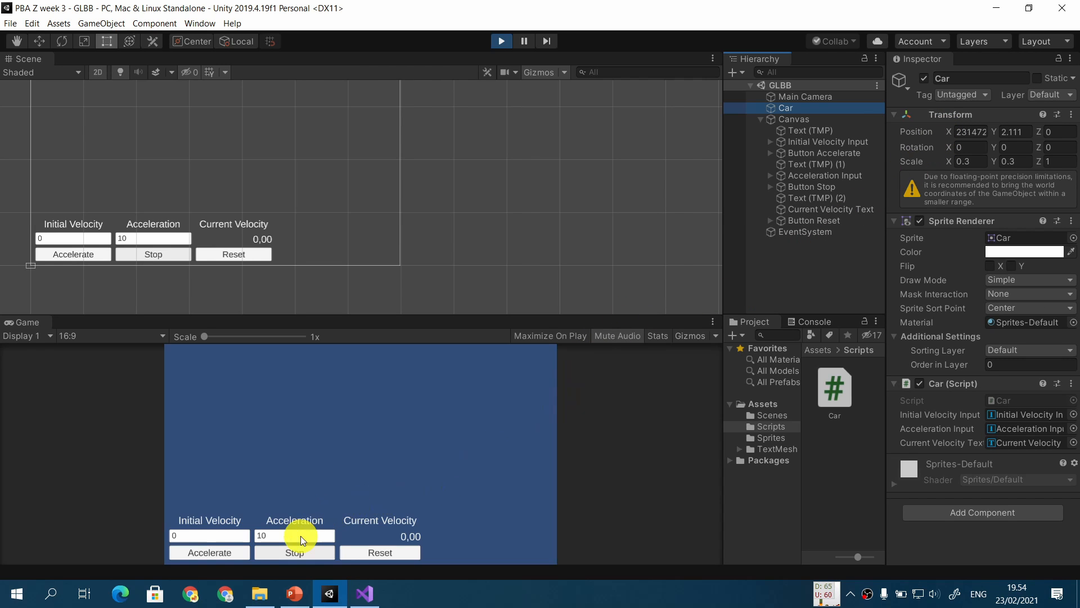
pyautogui.click(360, 553)
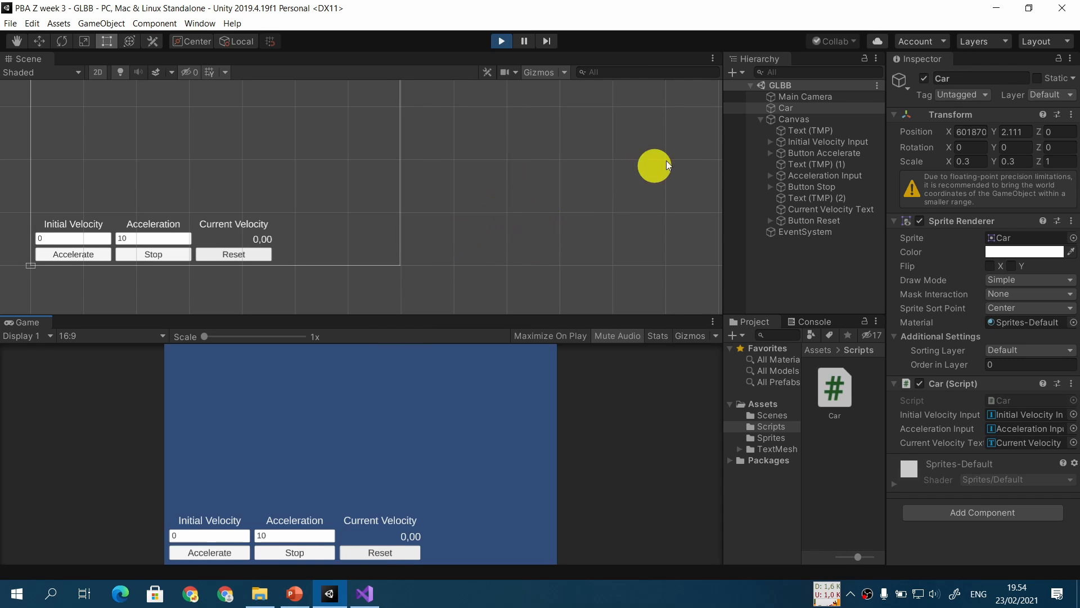
pyautogui.click(818, 106)
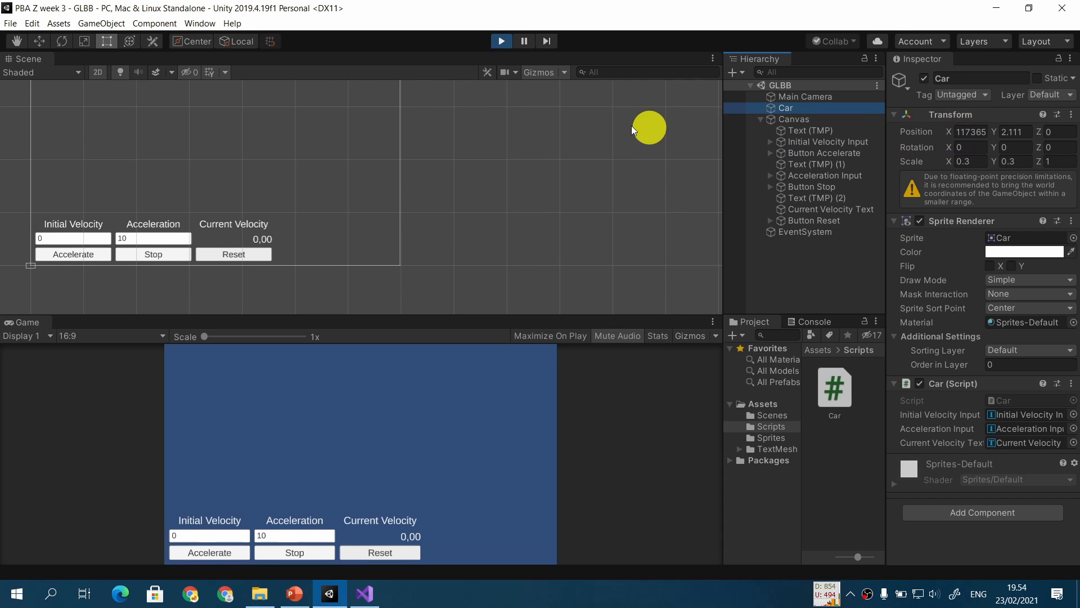
pyautogui.click(502, 41)
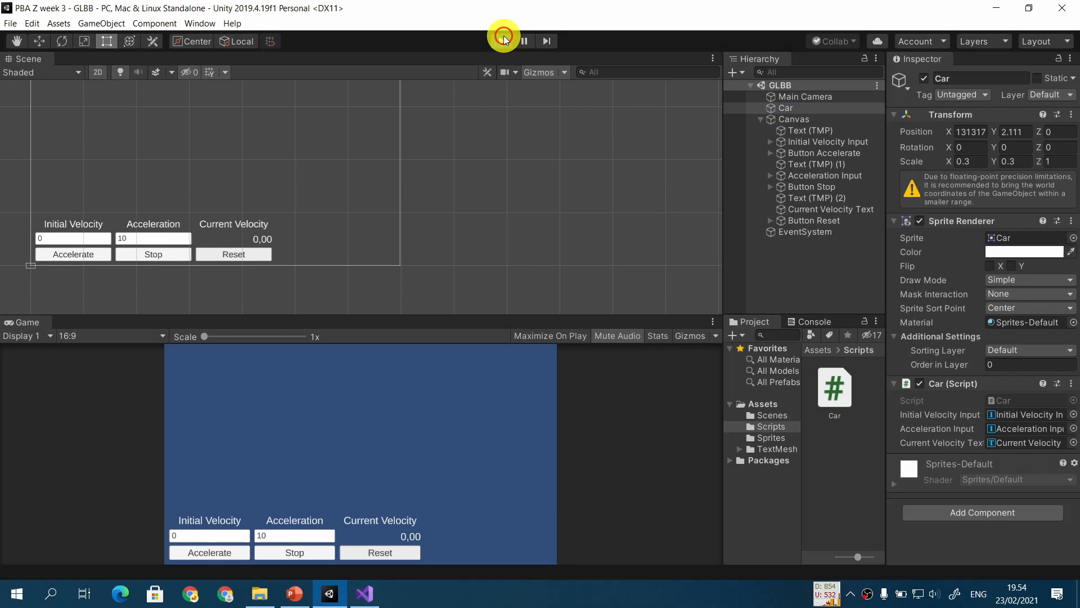
# Switch to Visual Studio and review the Update, CarStart, CarStop and CarReset methods in Car.cs
pyautogui.click(365, 592)
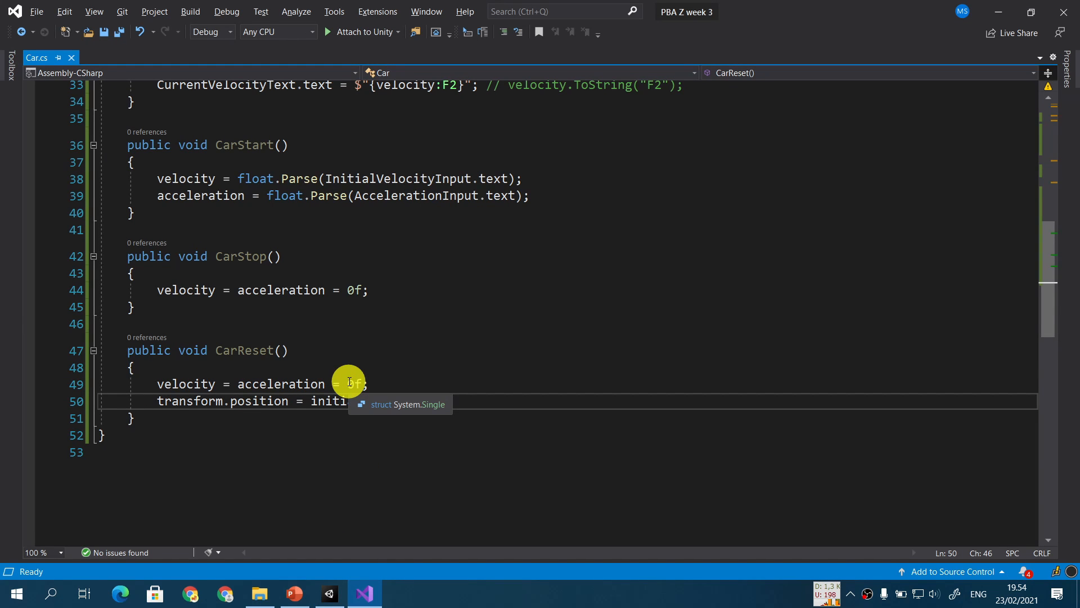
pyautogui.scroll(3, 349, 382)
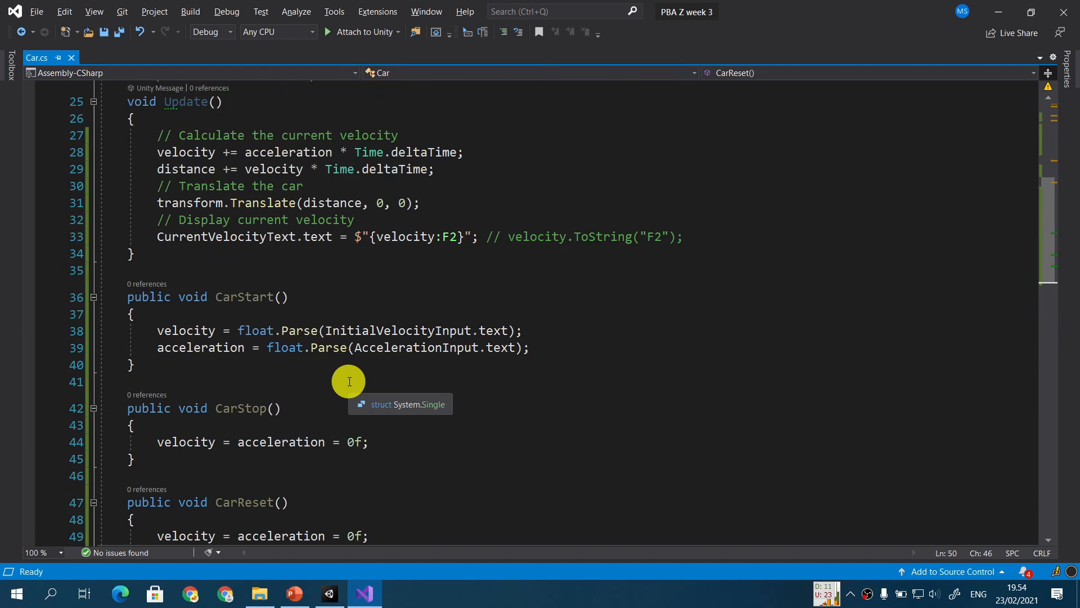
pyautogui.scroll(-1, 350, 382)
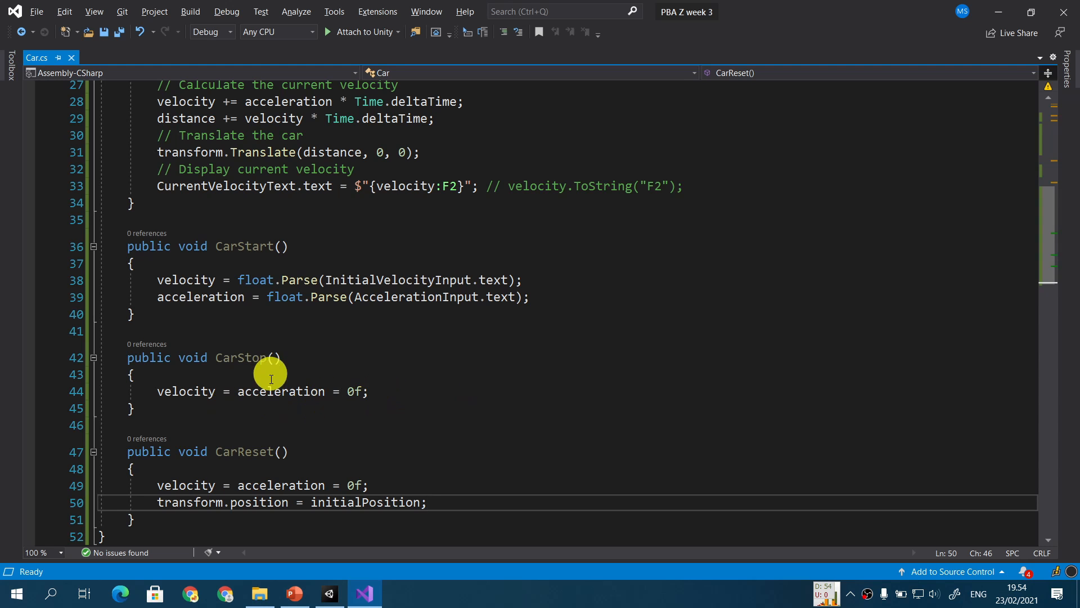
pyautogui.scroll(1, 417, 422)
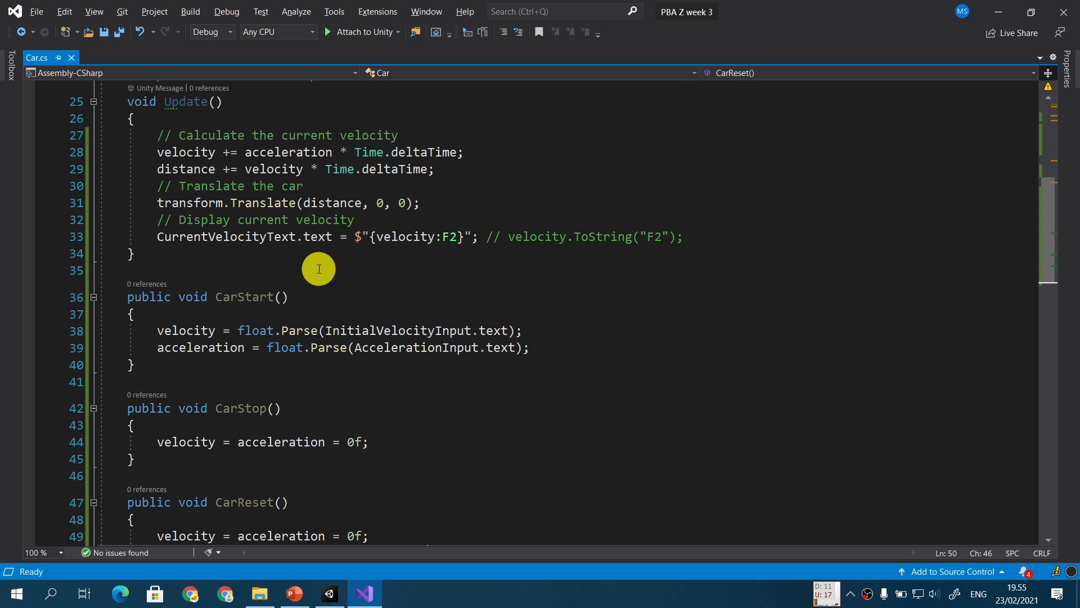
# Return to Unity, run the scene with initial velocity 1 and acceleration 10, accelerate and stop the car, and end Play mode
pyautogui.click(328, 600)
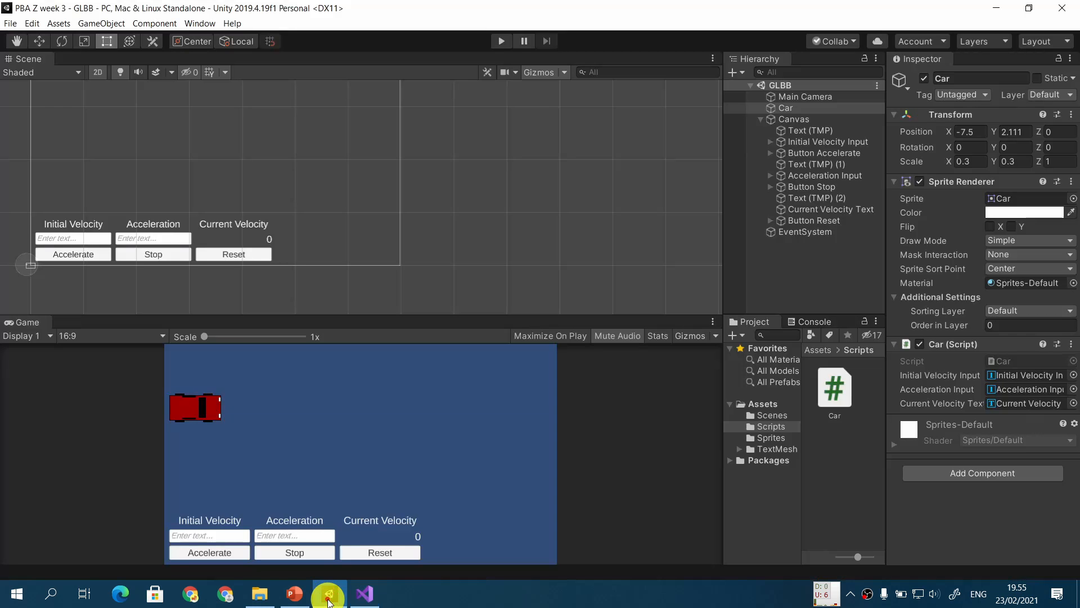
pyautogui.click(502, 41)
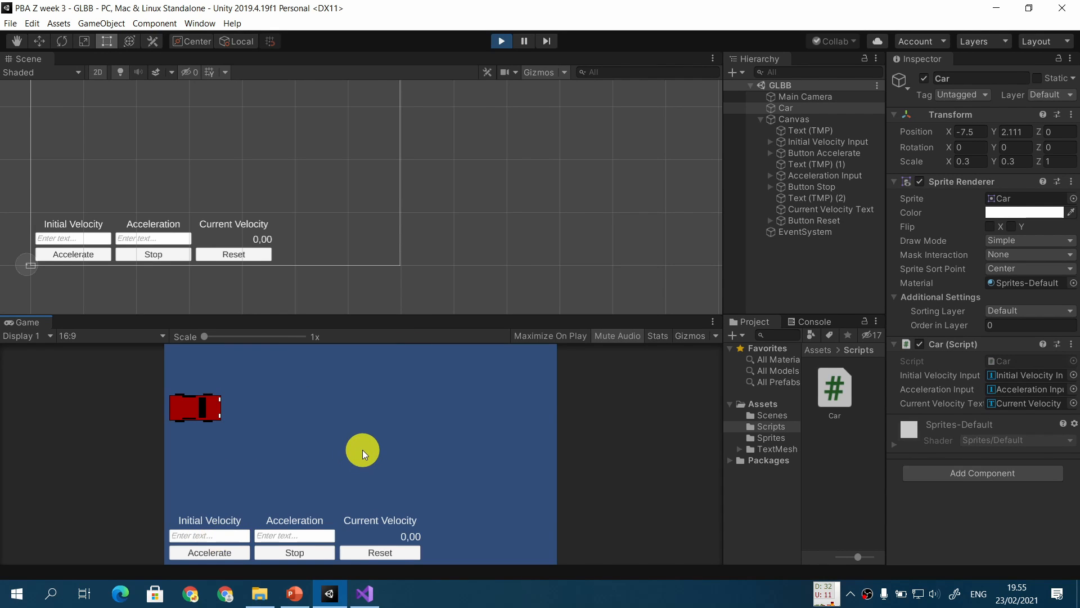
pyautogui.click(216, 535)
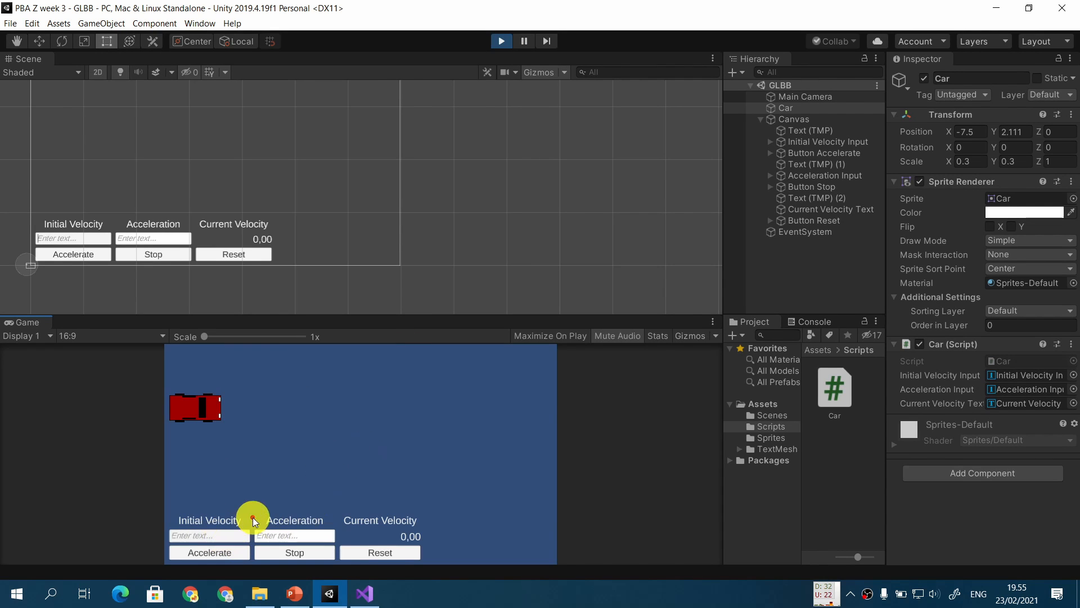
pyautogui.write('1')
pyautogui.write('10')
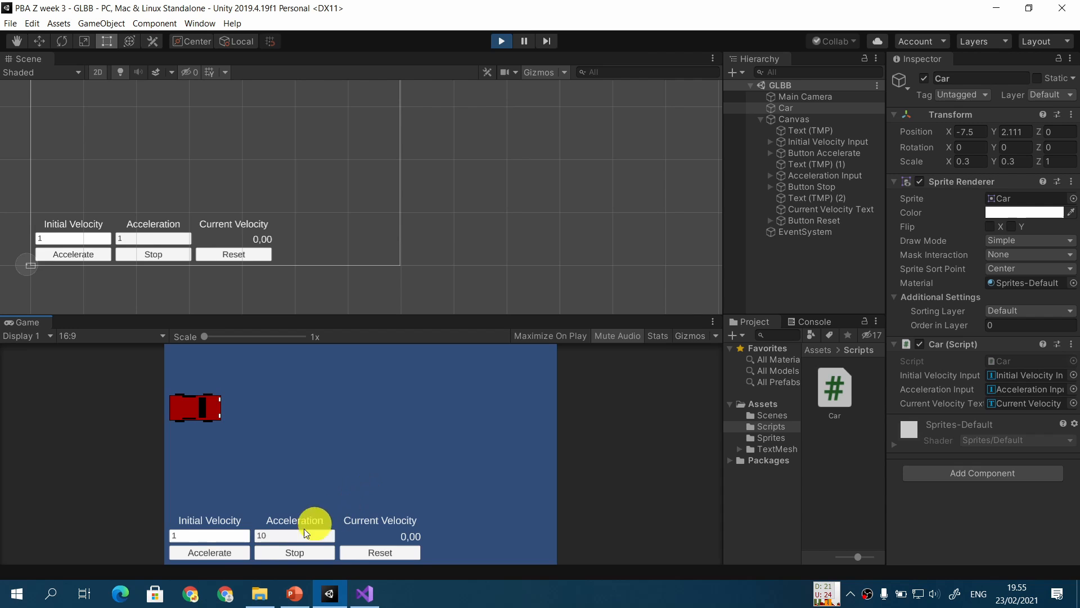
pyautogui.click(208, 549)
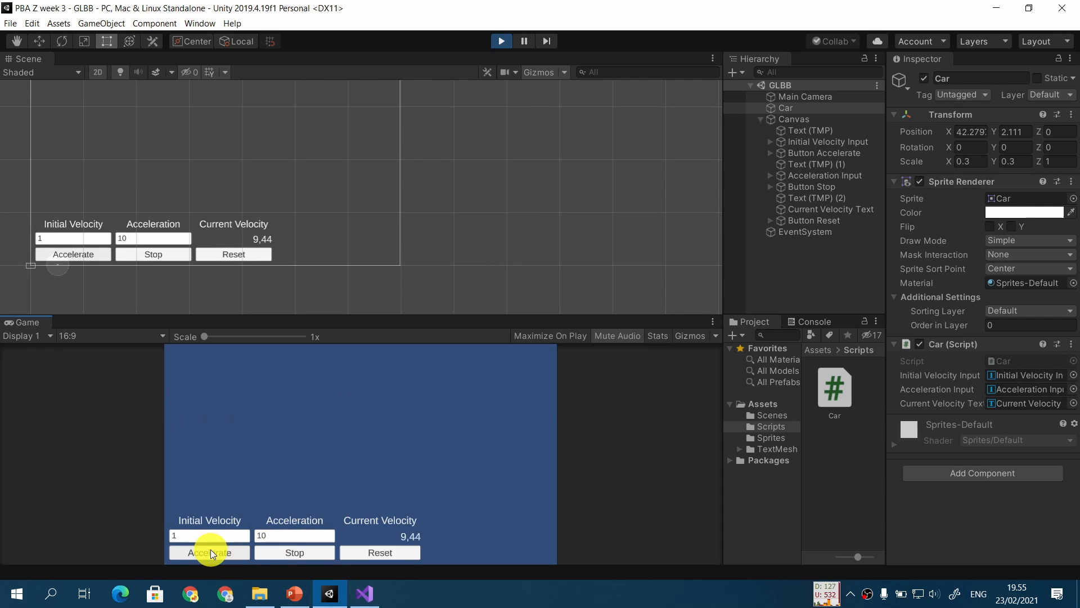
pyautogui.click(302, 555)
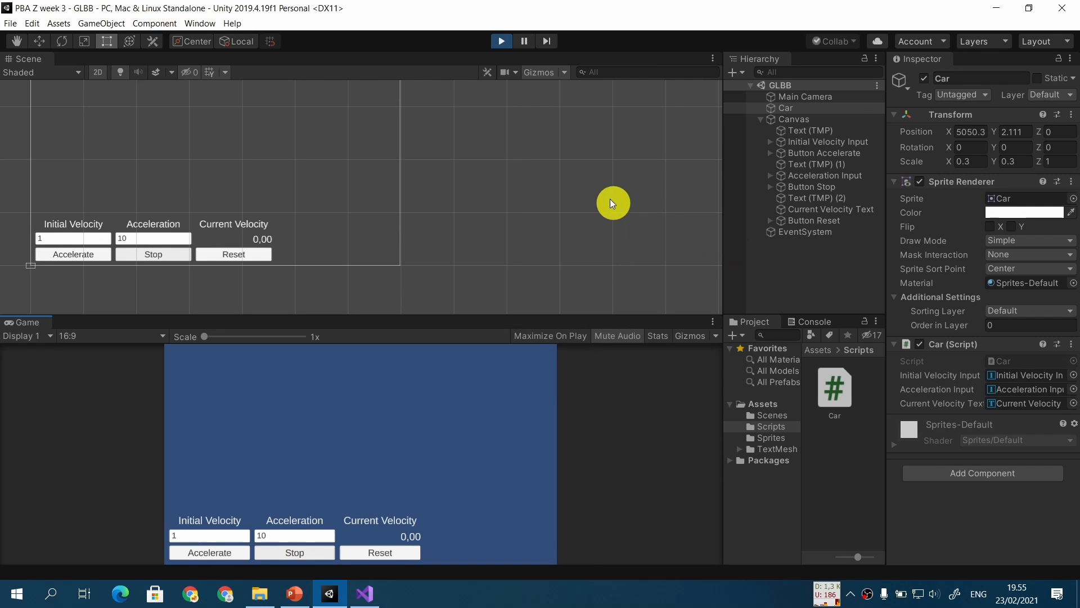
pyautogui.click(501, 41)
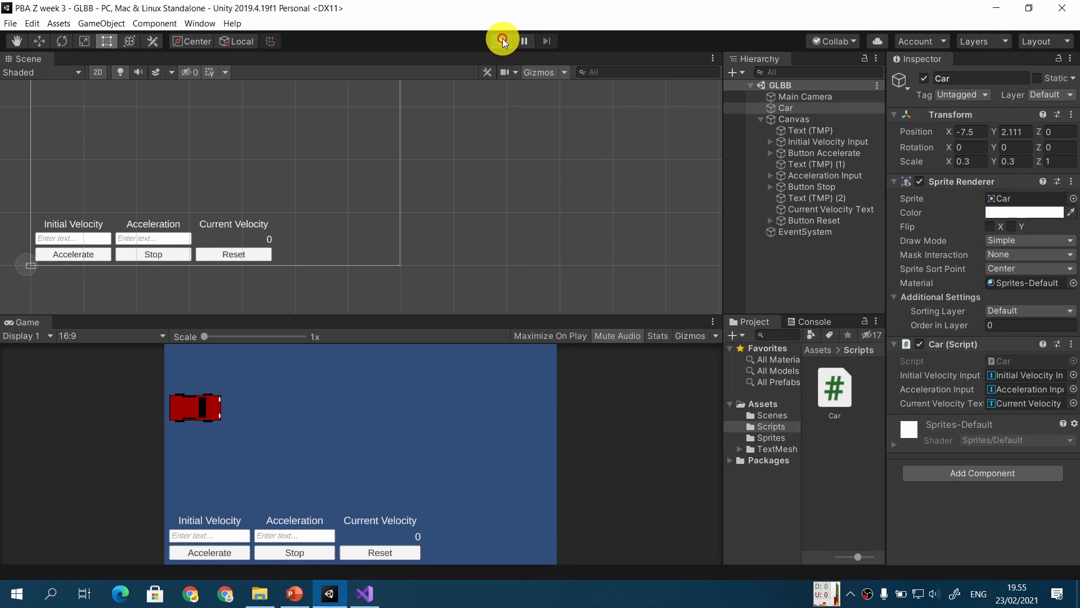
# Inspect the On Click event assigned to Button Stop
pyautogui.click(839, 188)
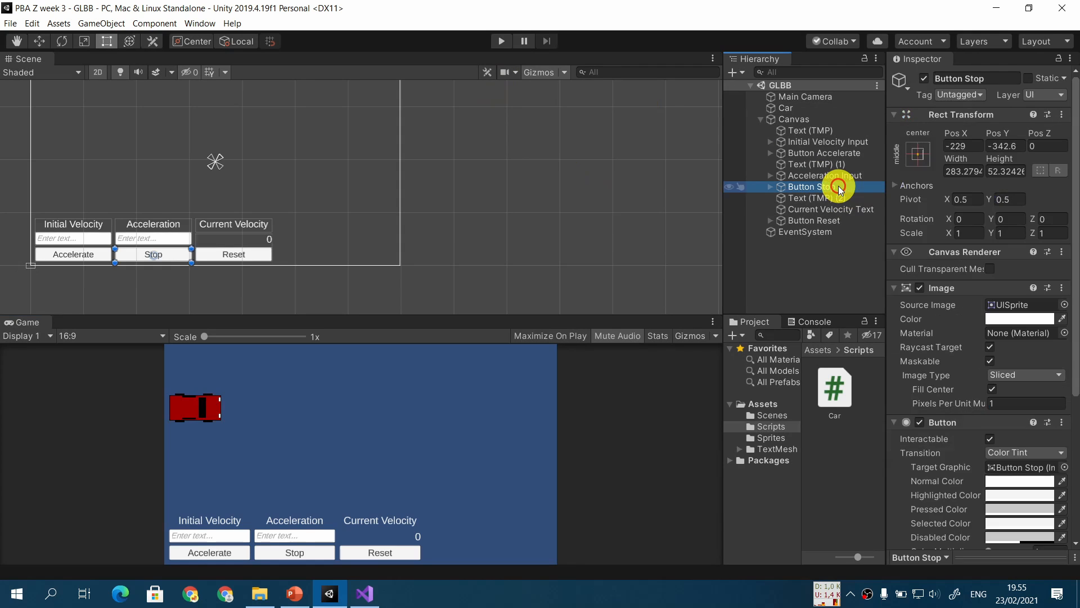
pyautogui.scroll(-5, 901, 338)
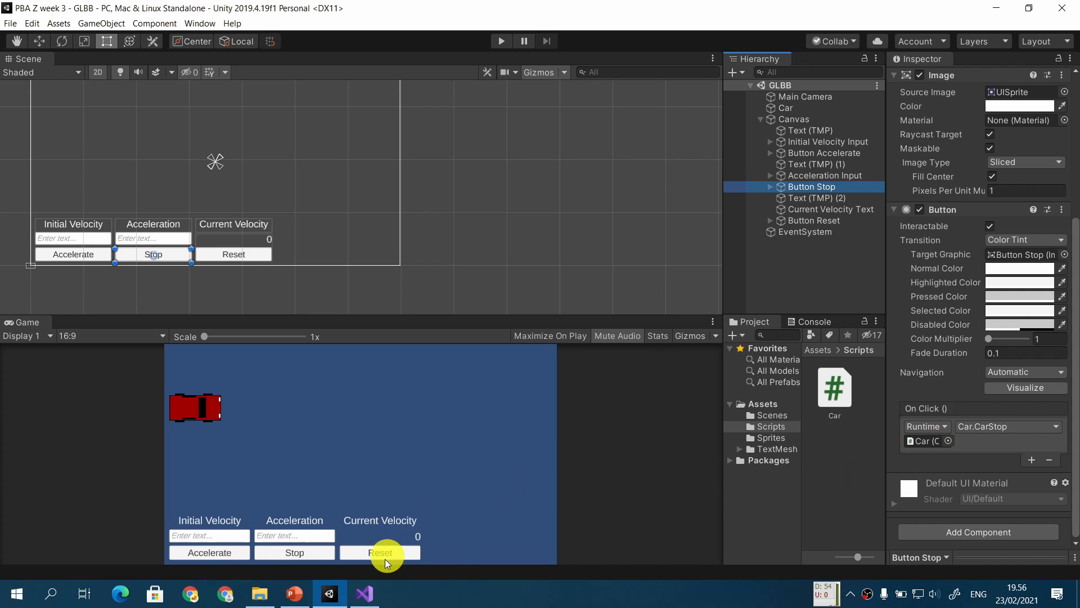
# Switch to Visual Studio, set a breakpoint on "velocity = acceleration = 0f;" in CarStop, and attach the debugger to Unity
pyautogui.click(365, 594)
pyautogui.click(387, 444)
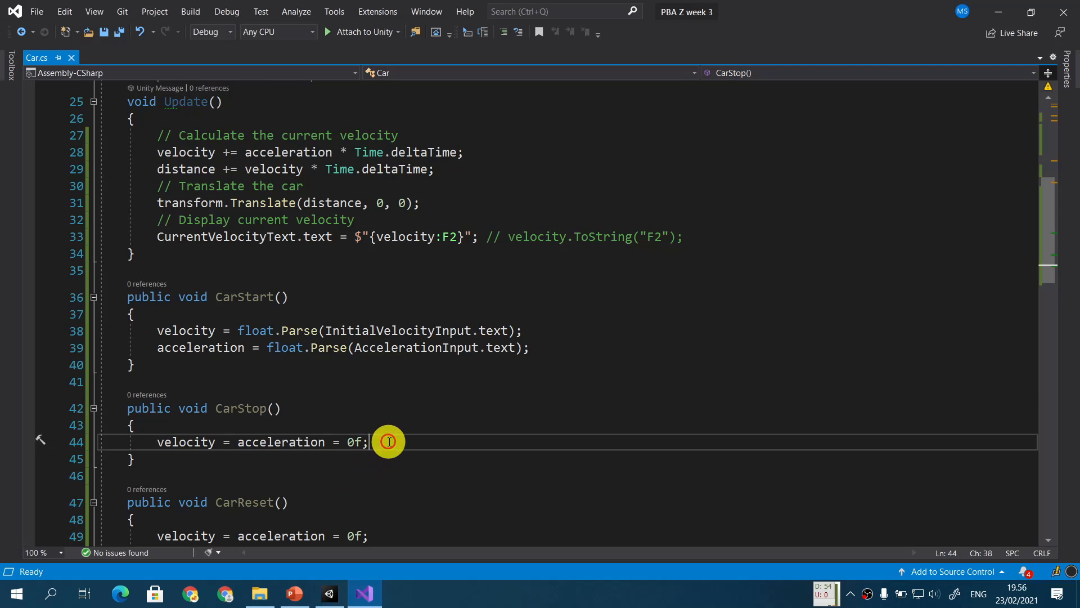
pyautogui.scroll(-1, 388, 441)
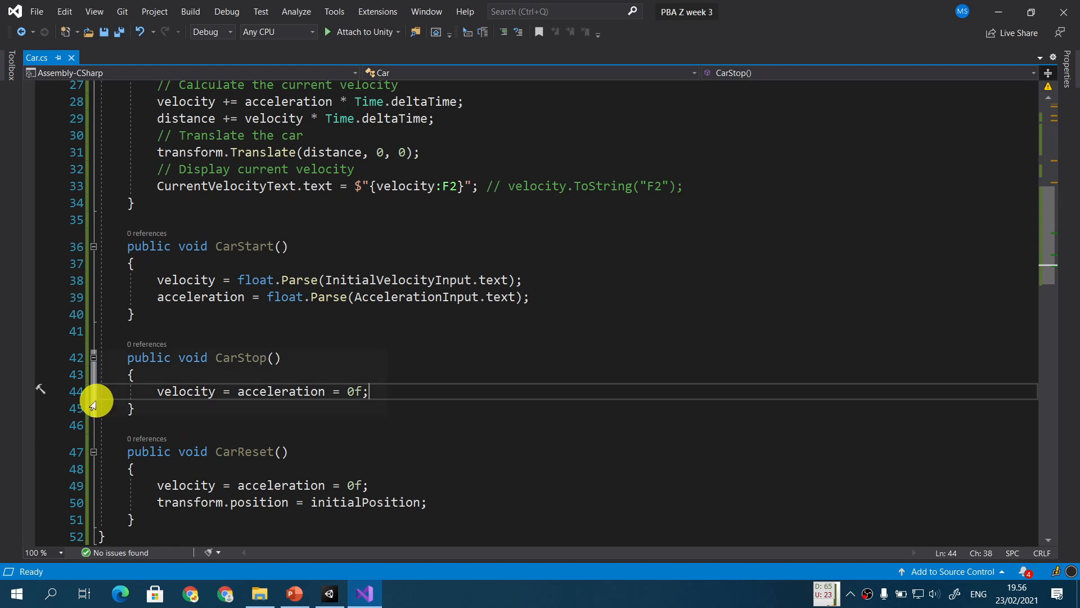
pyautogui.click(27, 390)
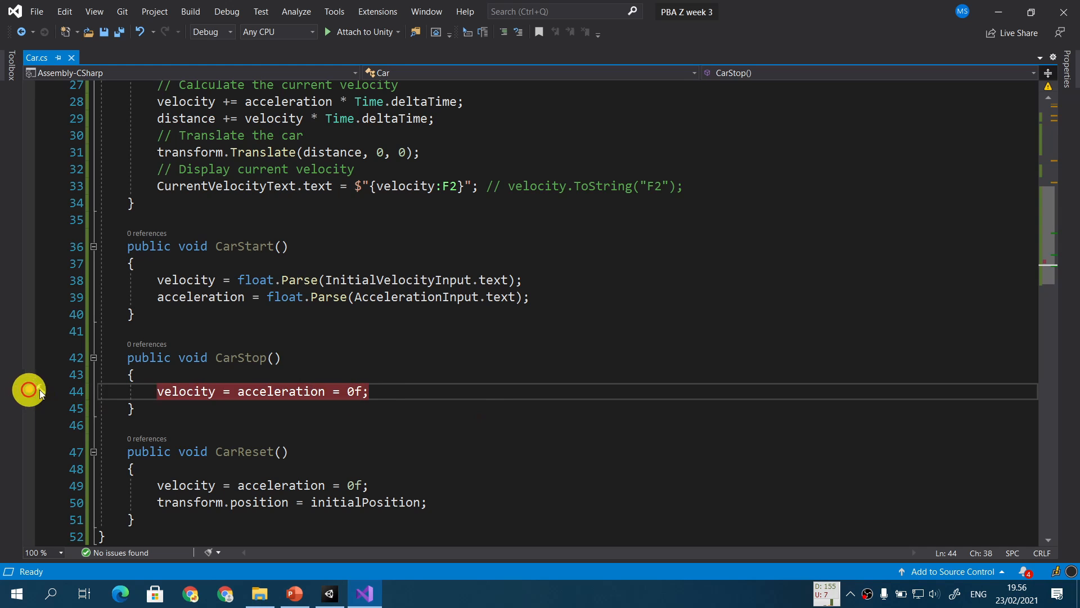
pyautogui.click(346, 33)
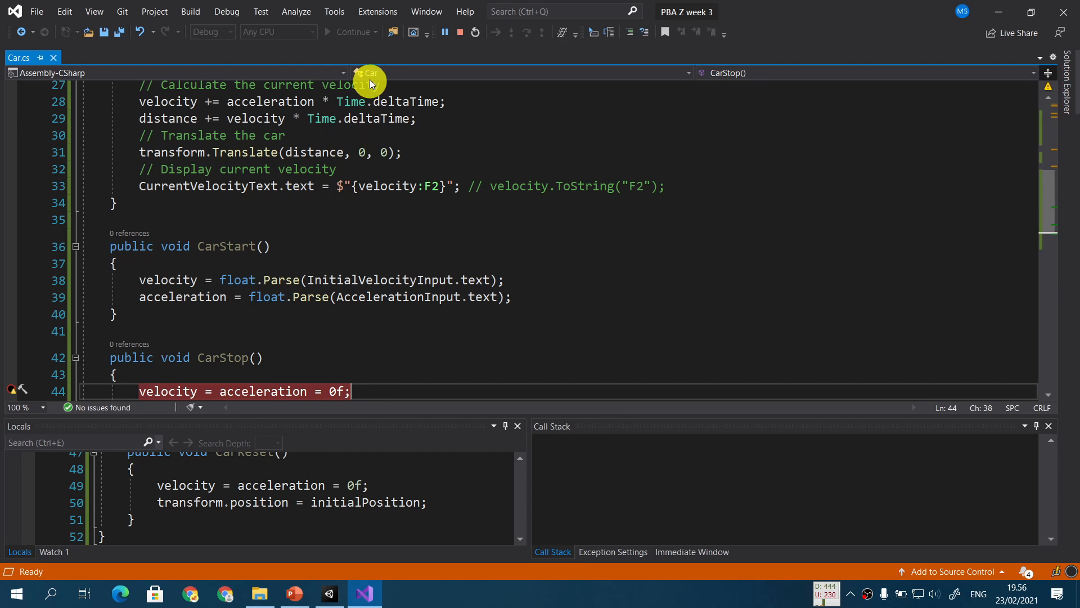
pyautogui.scroll(-1, 378, 338)
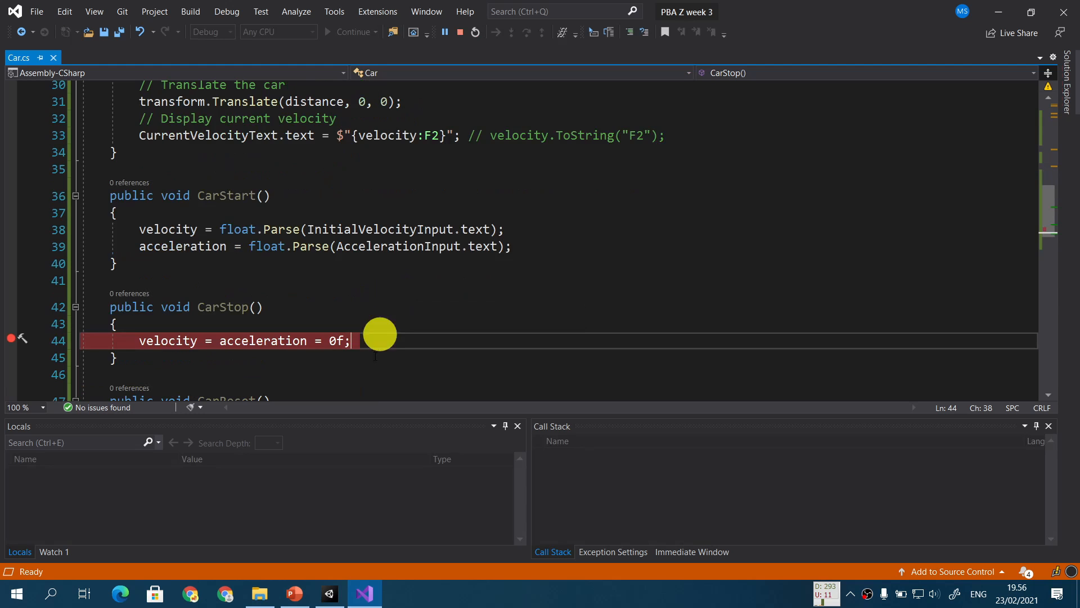
# Switch to Unity, run the scene with initial velocity 0 and acceleration 10, and accelerate then stop the car to hit the breakpoint
pyautogui.click(330, 594)
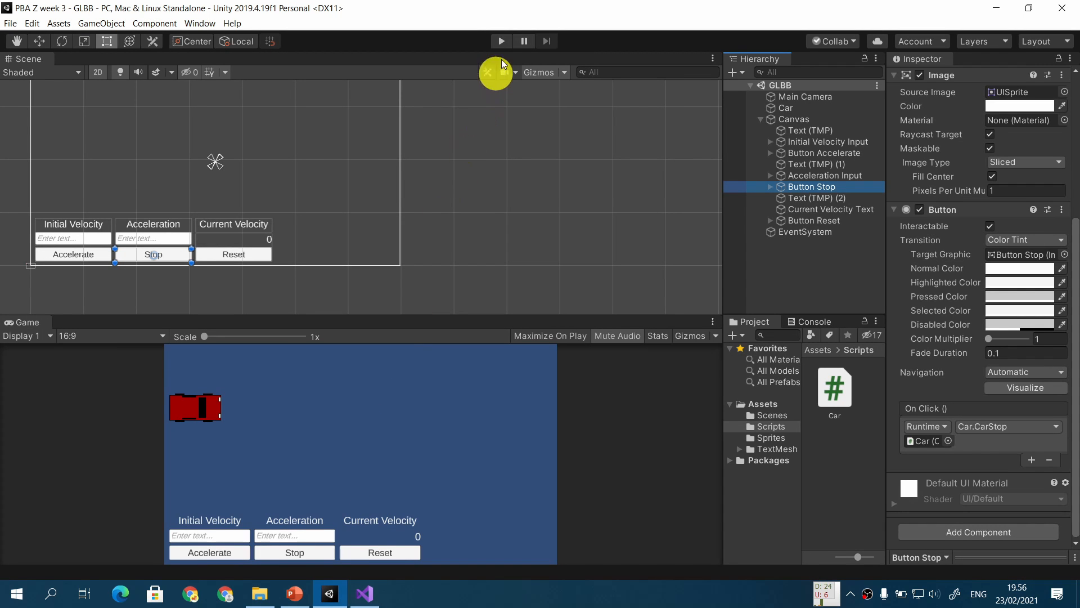
pyautogui.click(499, 42)
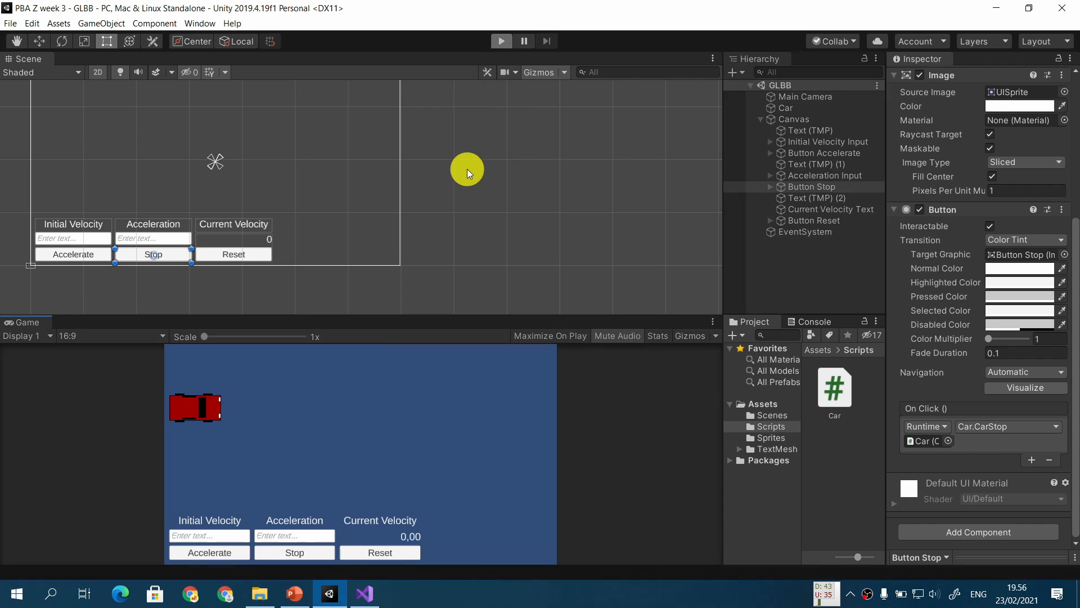
pyautogui.click(221, 539)
pyautogui.click(292, 538)
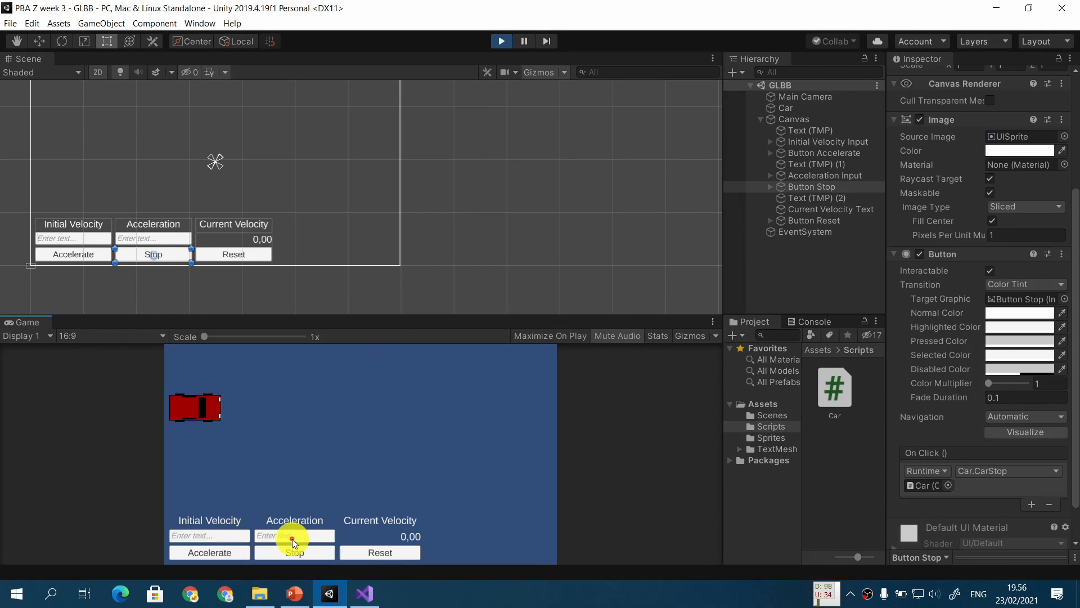
pyautogui.write('0')
pyautogui.click(296, 535)
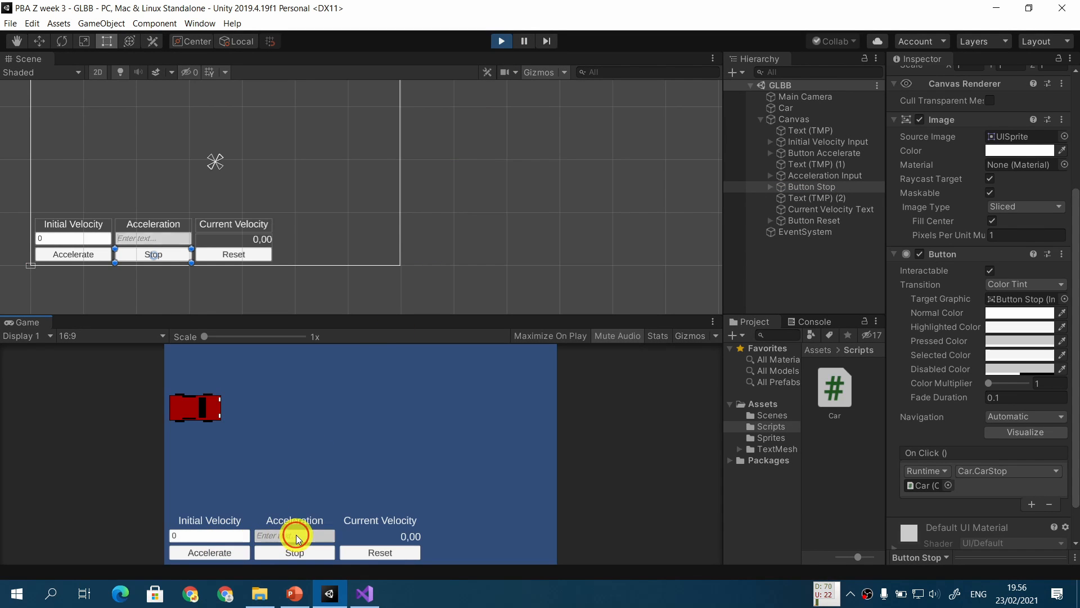
pyautogui.write('10')
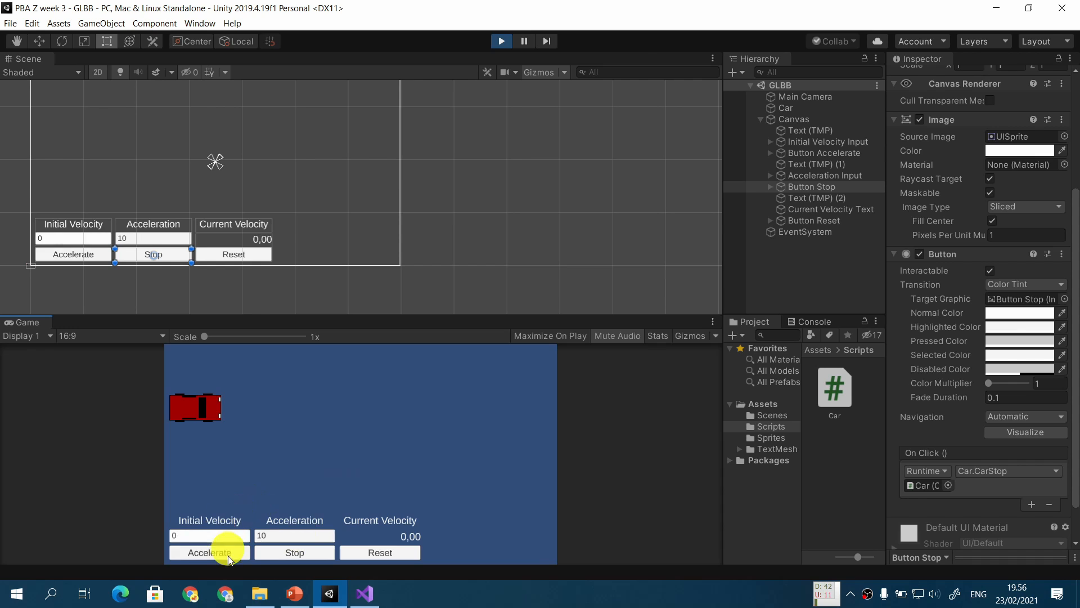
pyautogui.click(228, 555)
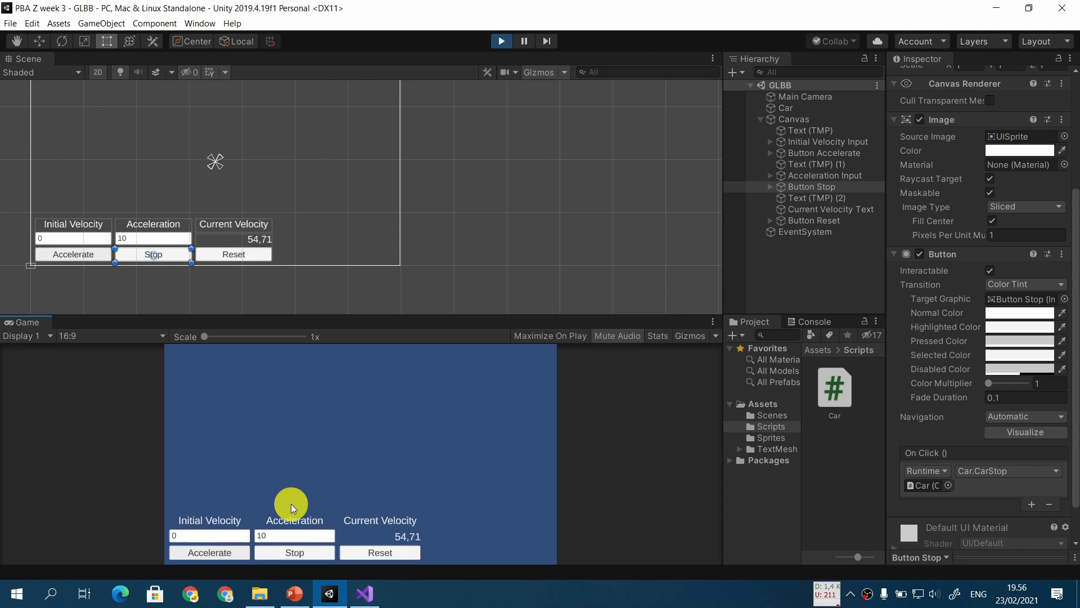
pyautogui.click(305, 547)
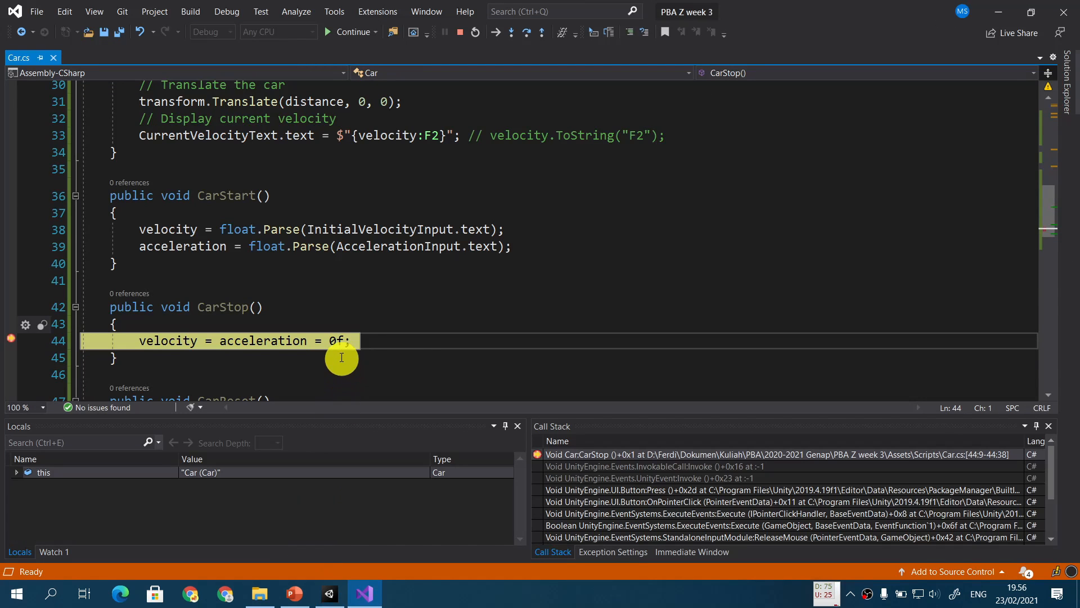
# Inspect the acceleration and velocity values at the CarStop breakpoint, step over the assignment, and recheck acceleration
pyautogui.moveTo(279, 338)
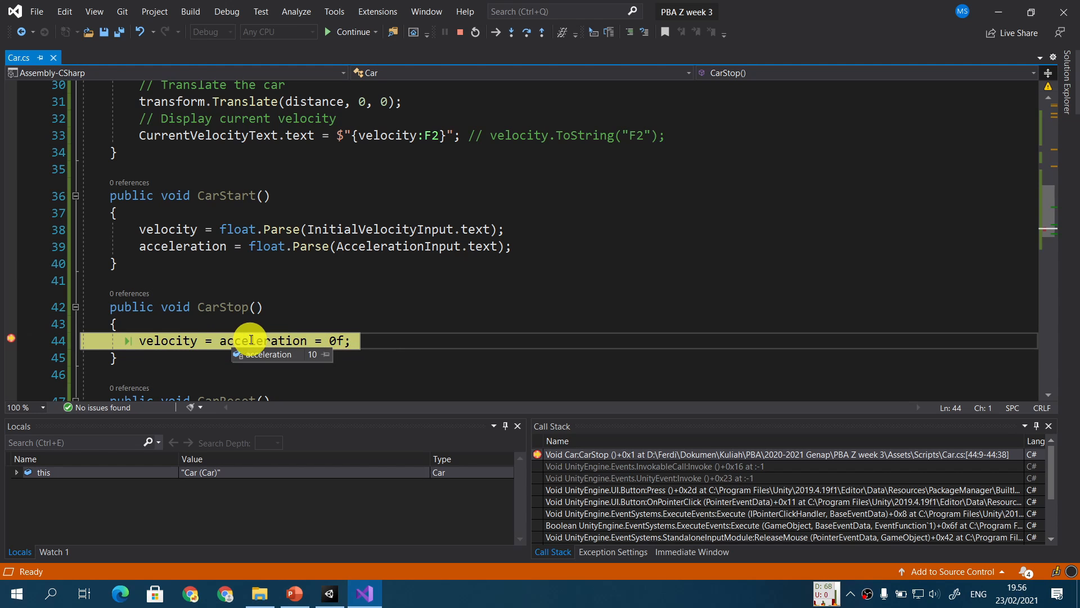
pyautogui.moveTo(180, 338)
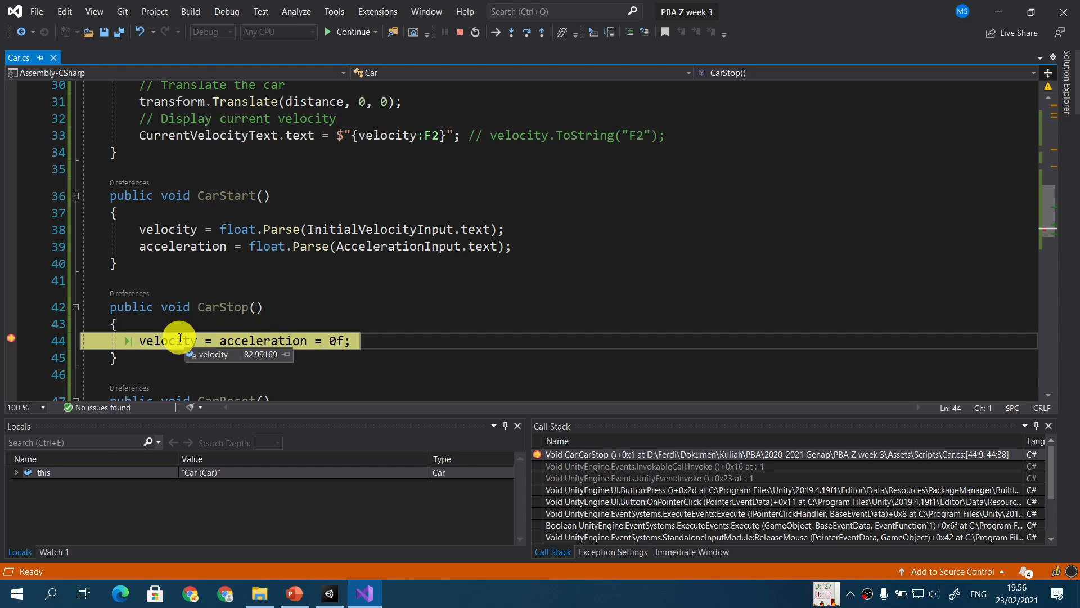
pyautogui.scroll(-1, 396, 264)
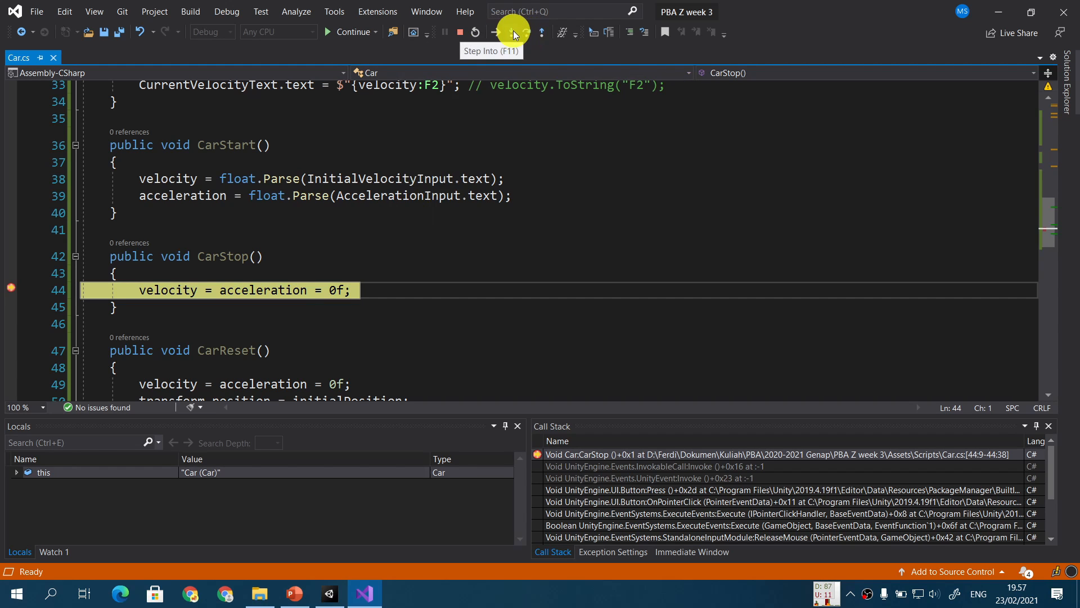
pyautogui.click(529, 32)
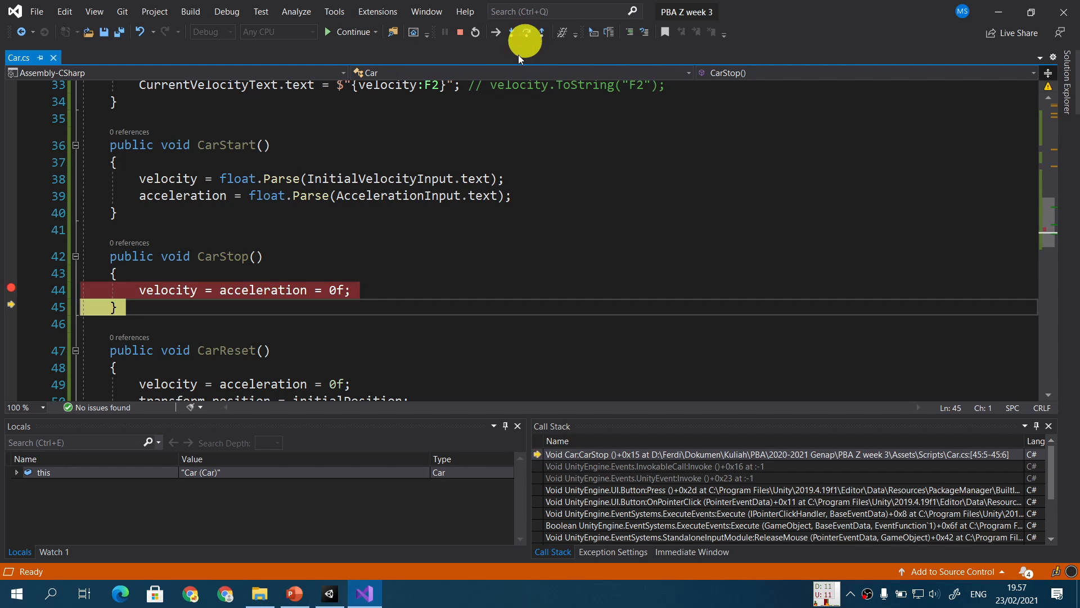
pyautogui.moveTo(270, 288)
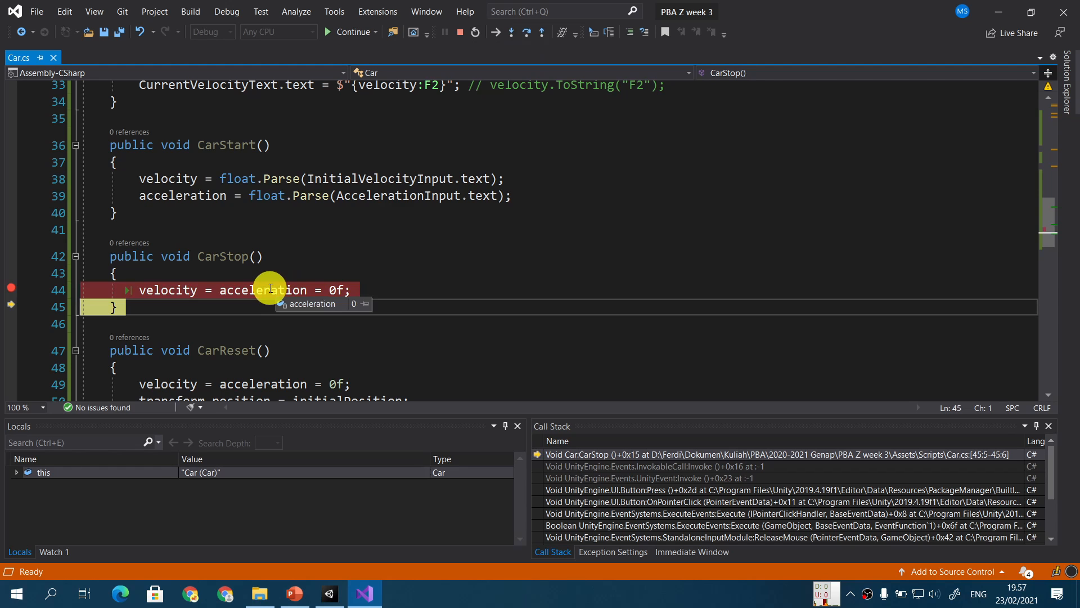
# Set a breakpoint on "velocity += acceleration * Time.deltaTime;" in Update and continue execution to it
pyautogui.scroll(2, 203, 242)
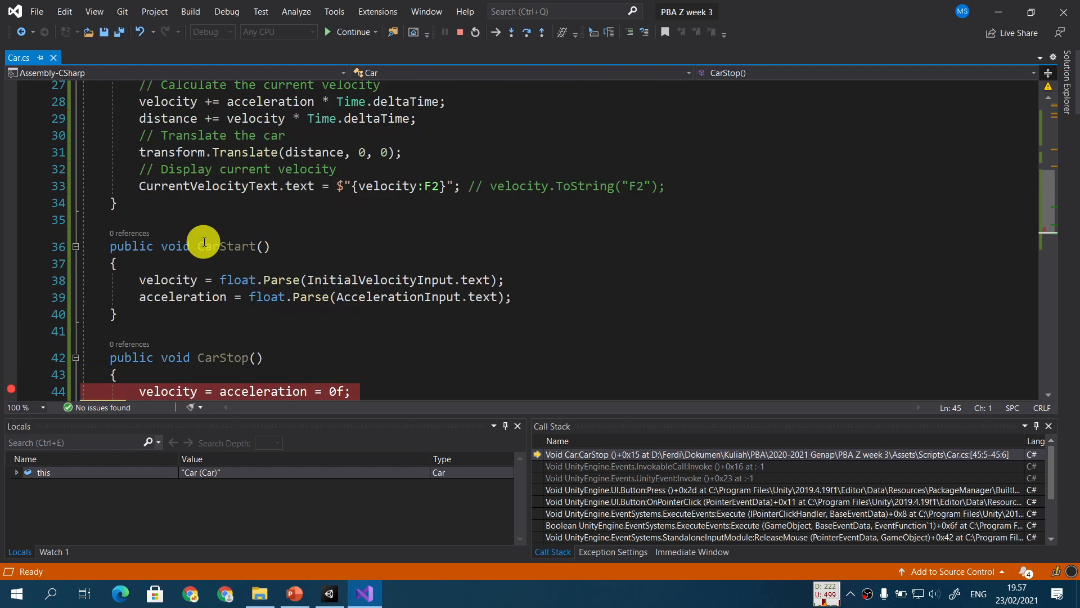
pyautogui.scroll(1, 204, 242)
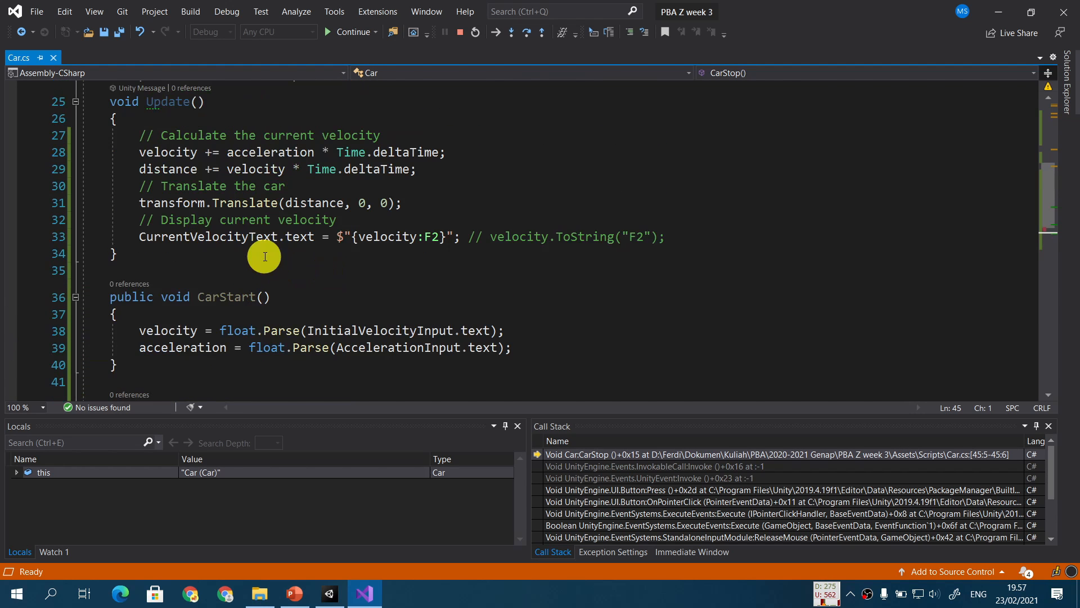
pyautogui.click(30, 156)
pyautogui.click(10, 150)
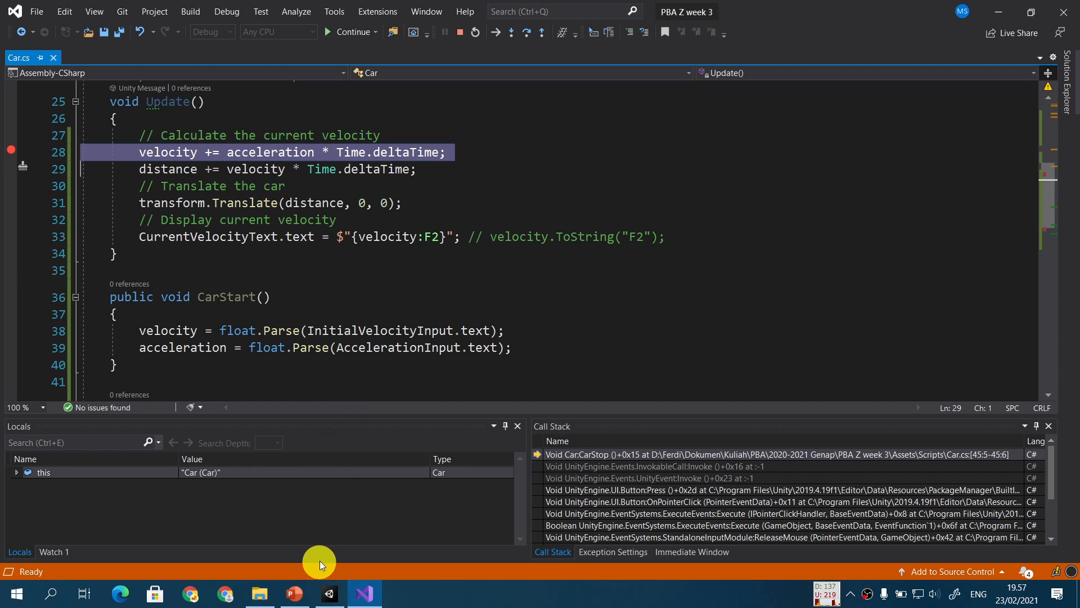
pyautogui.click(345, 33)
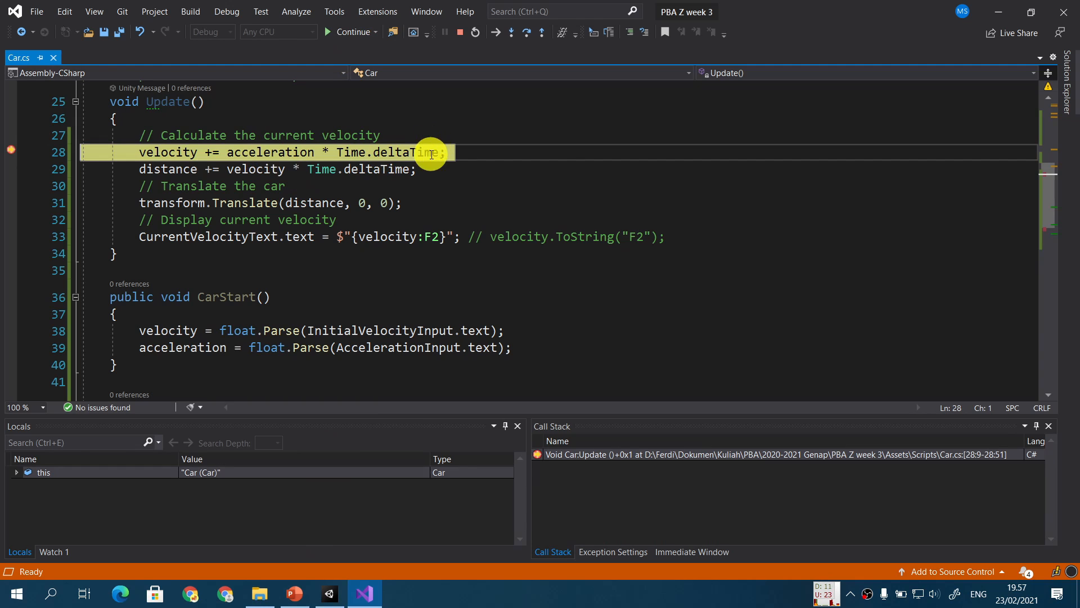
# Step through the velocity and distance calculations in Update, inspecting the variable values at each line
pyautogui.moveTo(424, 154)
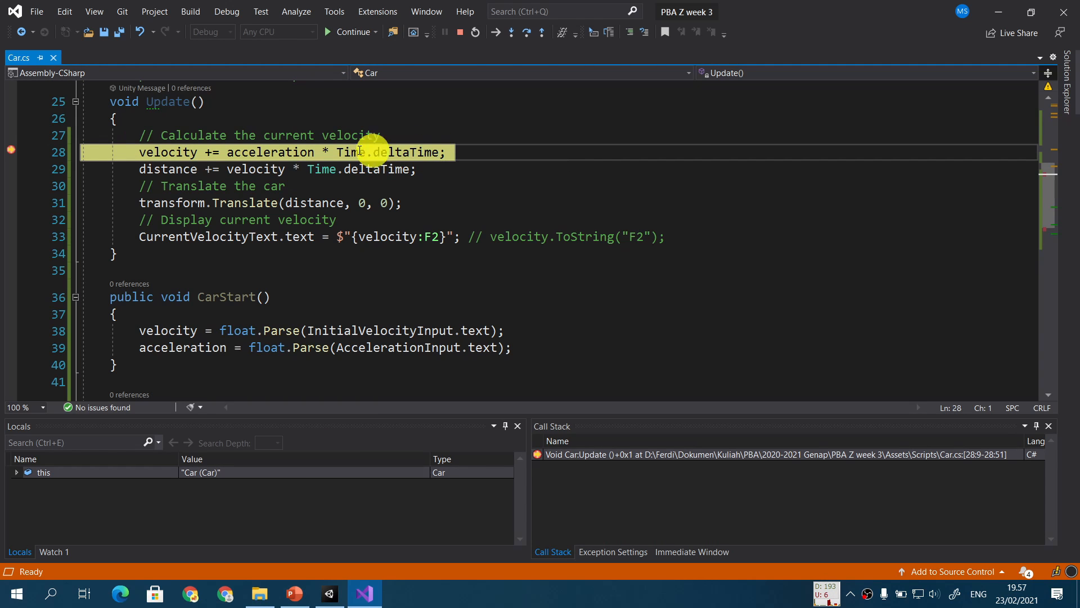
pyautogui.moveTo(170, 152)
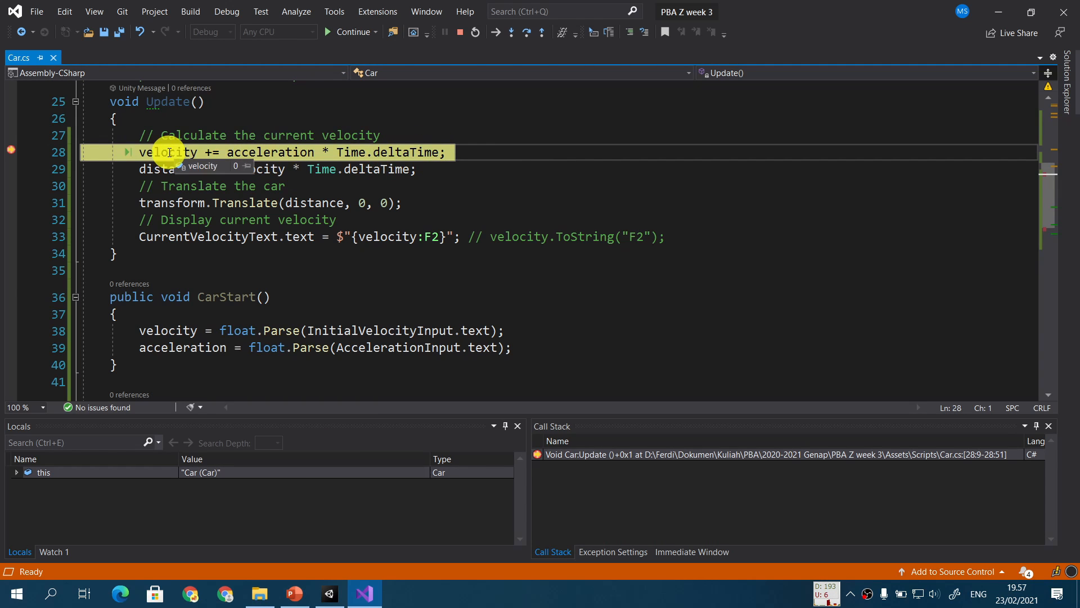
pyautogui.click(512, 32)
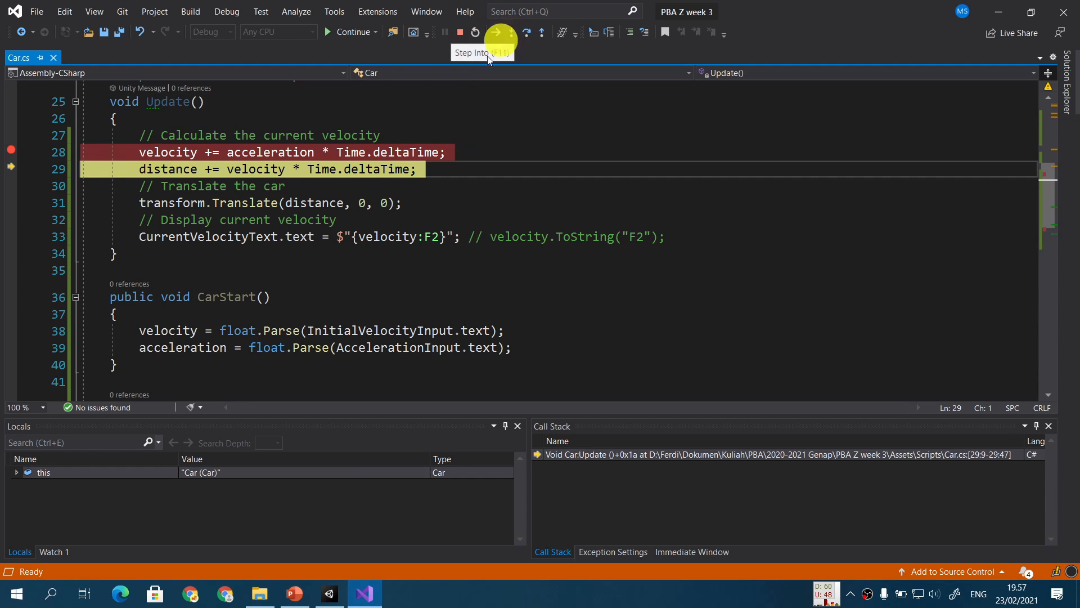
pyautogui.moveTo(174, 171)
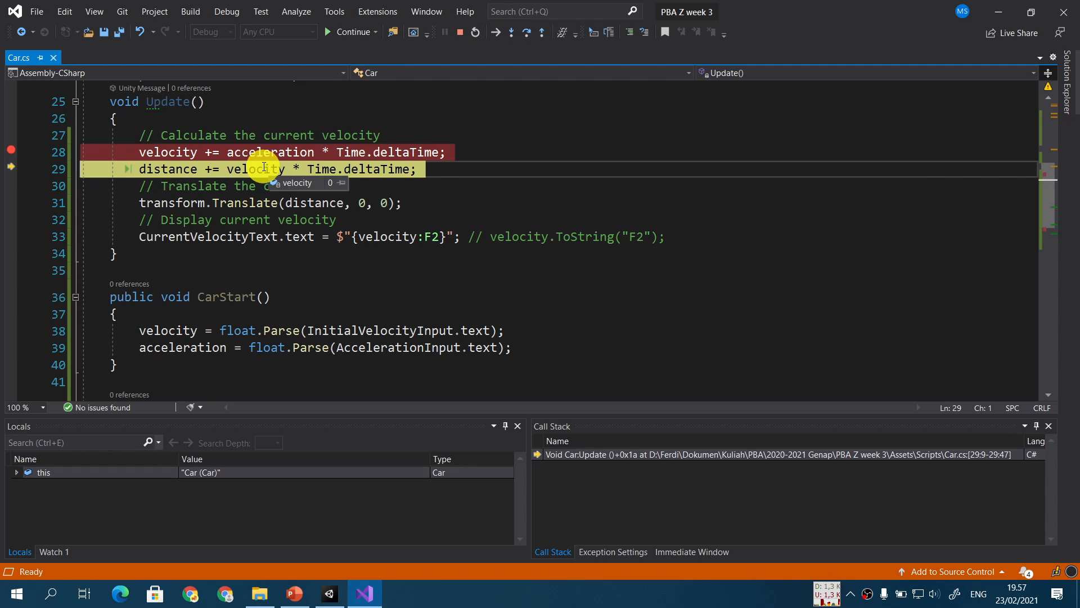
pyautogui.click(512, 33)
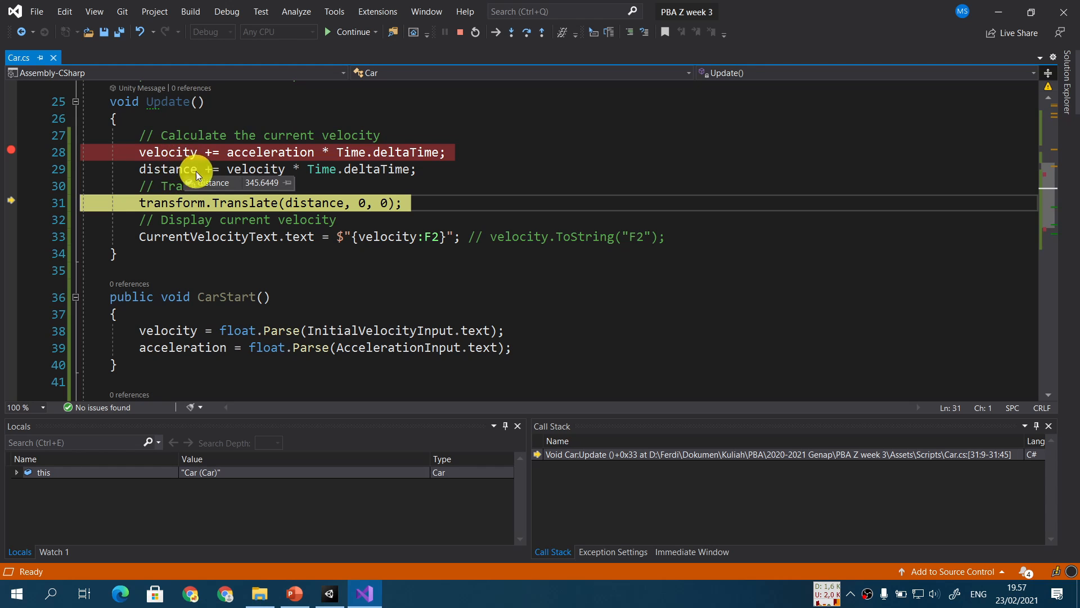
# Remove the breakpoints in Update and CarStop and stop the debugging session
pyautogui.click(12, 148)
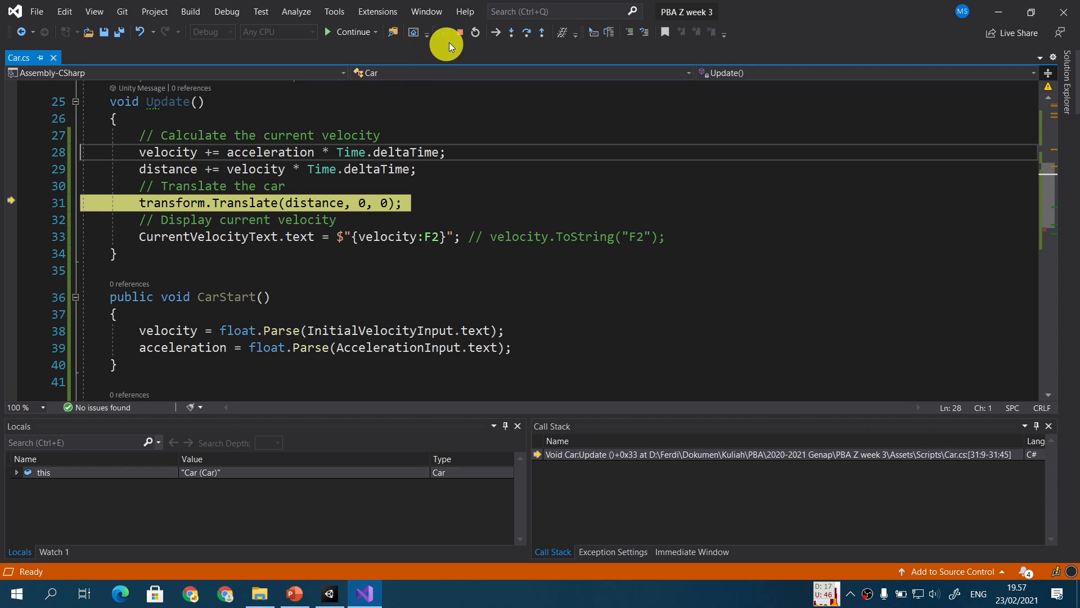
pyautogui.click(460, 31)
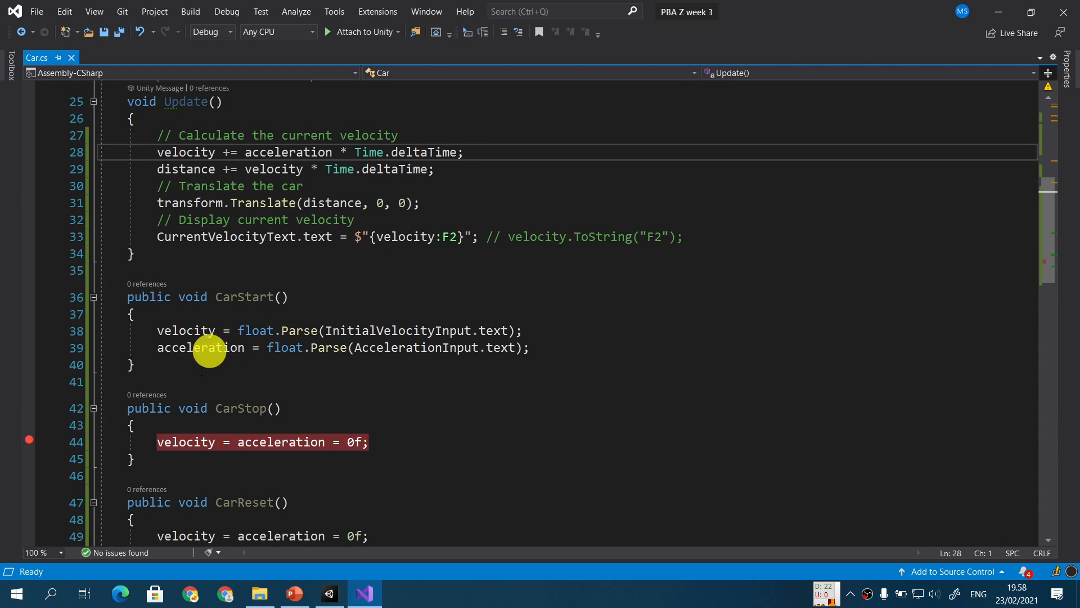
pyautogui.click(29, 438)
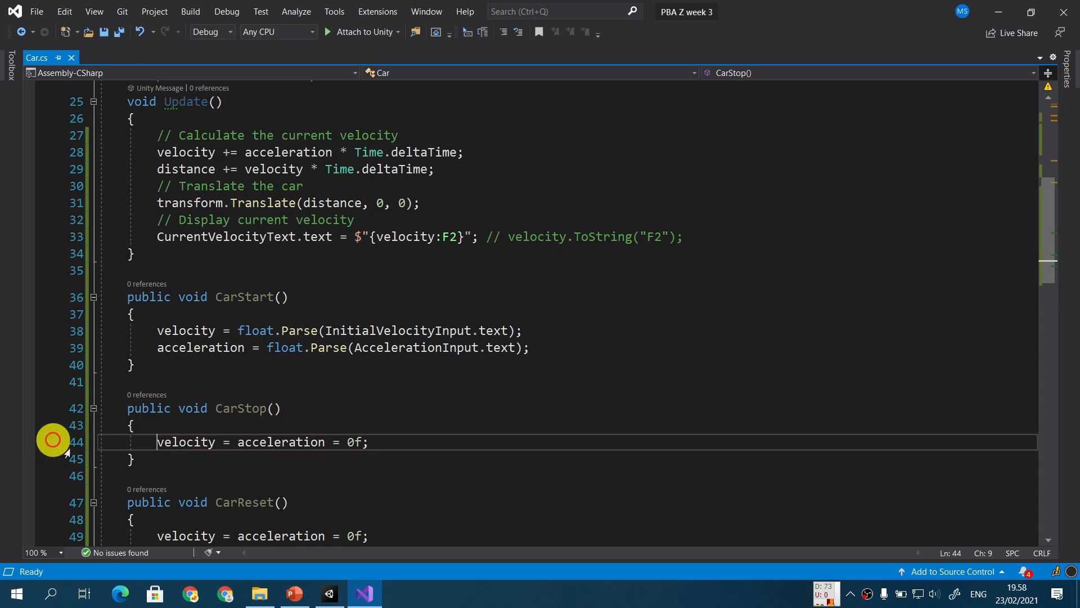
# Switch to the PowerPoint slideshow and go back to the "More on Car script - Update" slide to check its reference code
pyautogui.click(295, 594)
pyautogui.press('Left')
pyautogui.press('Left')
pyautogui.press('Left')
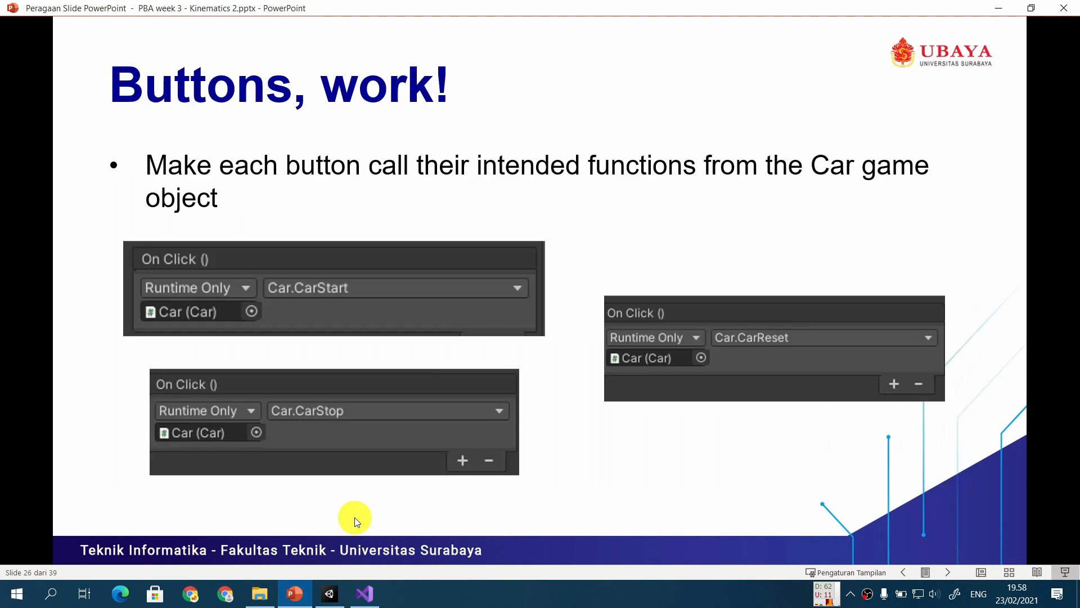
pyautogui.press('Left')
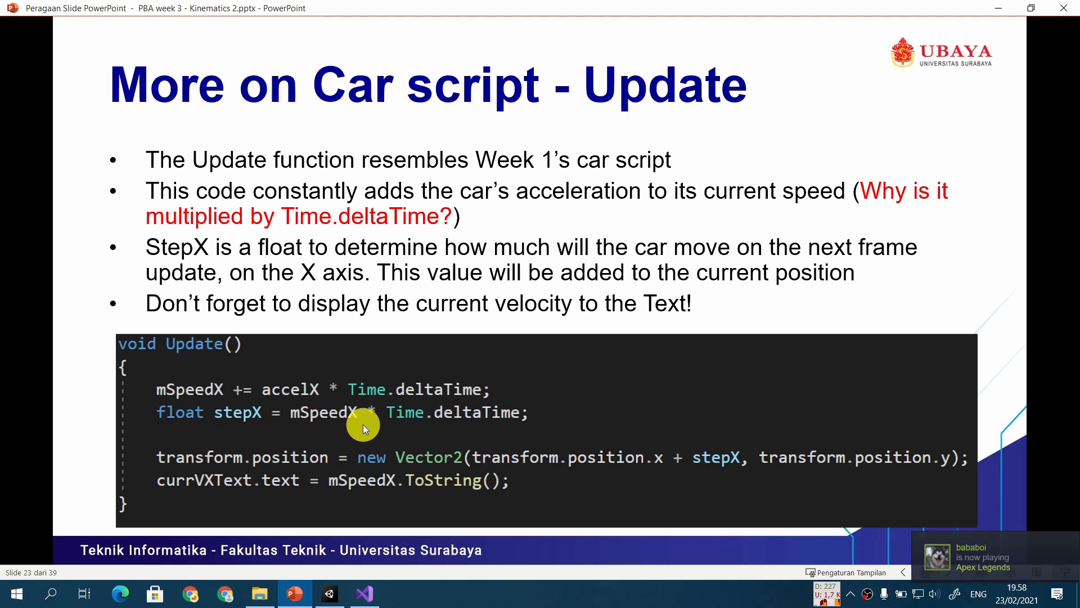
# Return to Visual Studio, change the distance line in Update to "distance = velocity * Time.deltaTime;", and save Car.cs
pyautogui.click(367, 592)
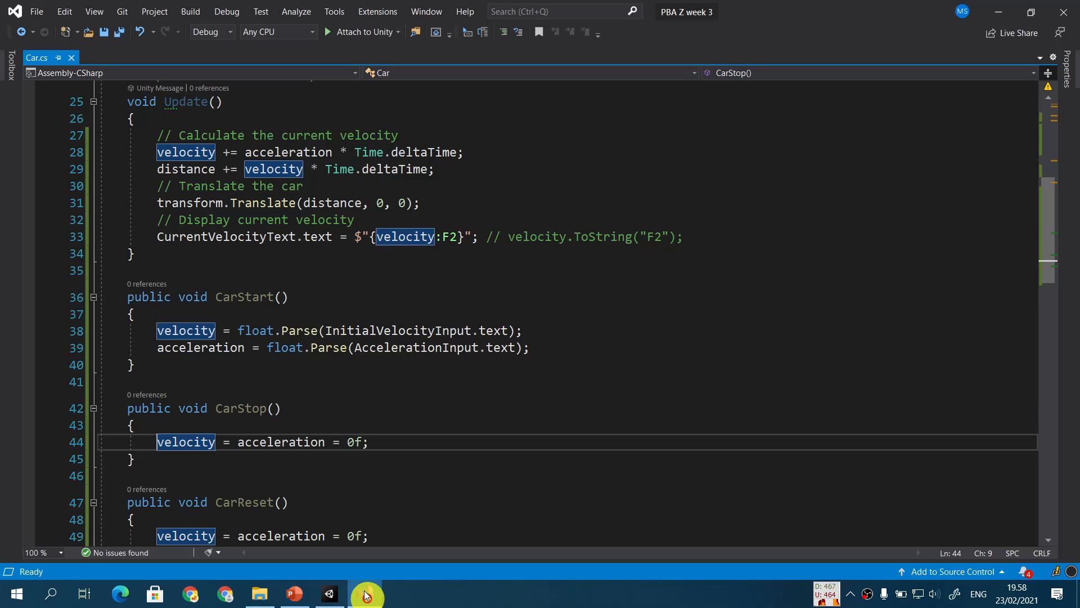
pyautogui.click(227, 169)
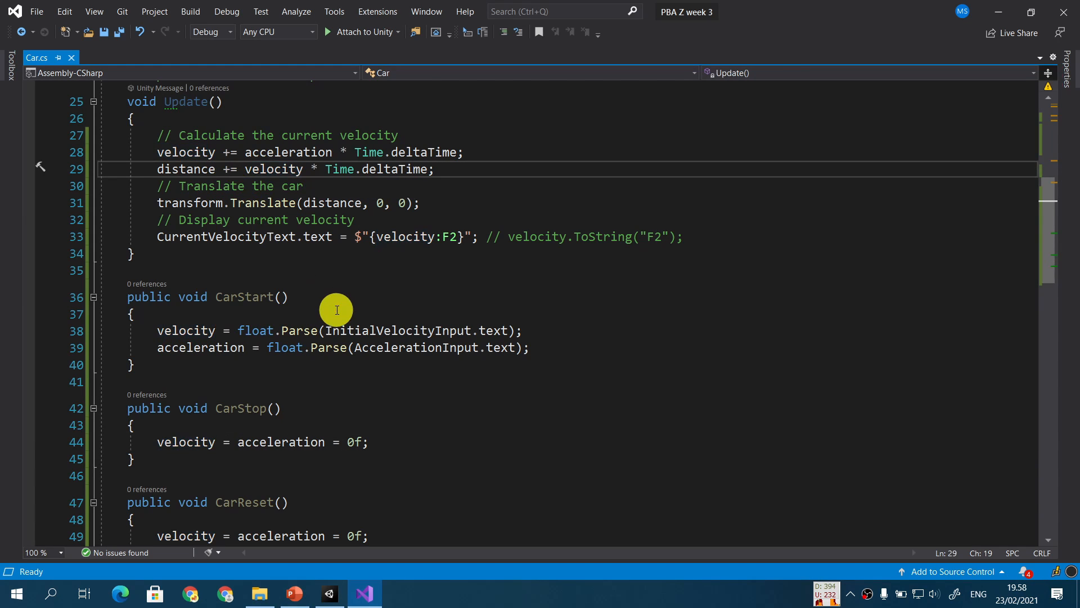
pyautogui.press('BackSpace')
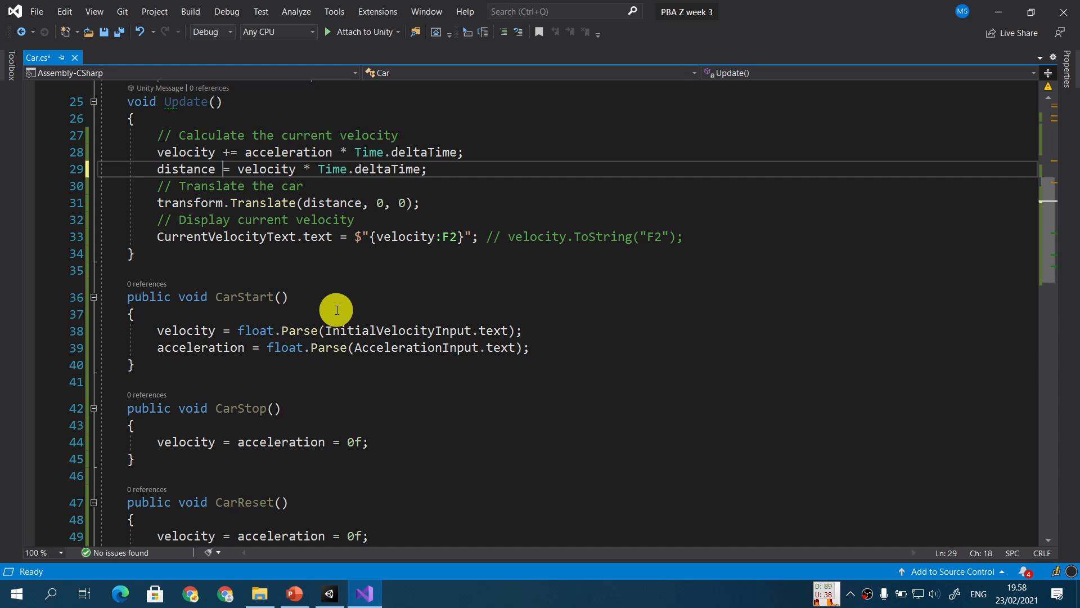
pyautogui.hotkey('ctrl', 's')
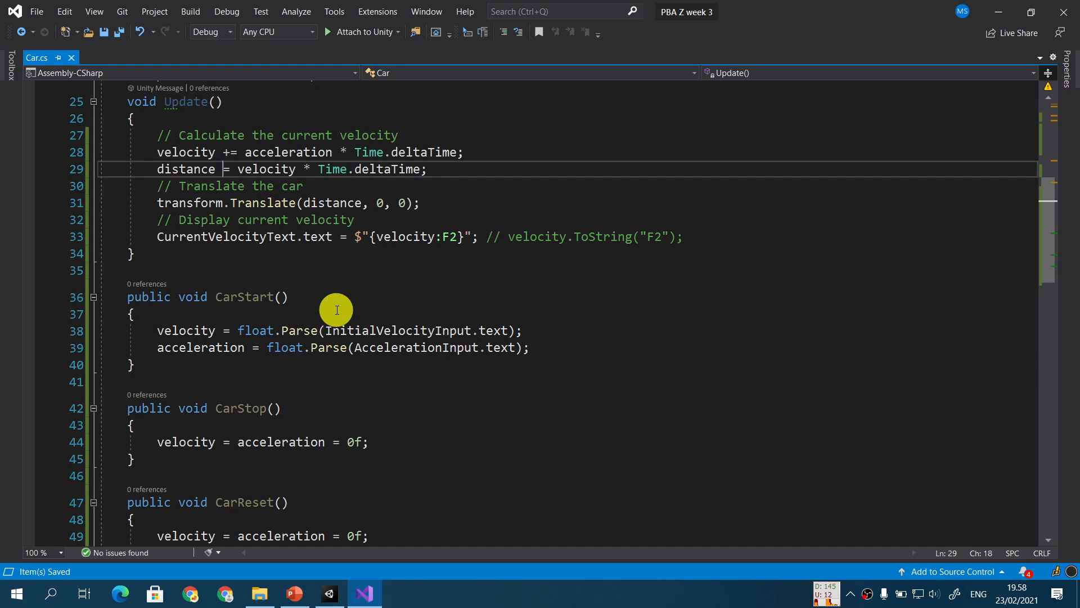
# Return to Unity, restart the scene with initial velocity 0 and acceleration 10, and accelerate then stop the car
pyautogui.click(331, 596)
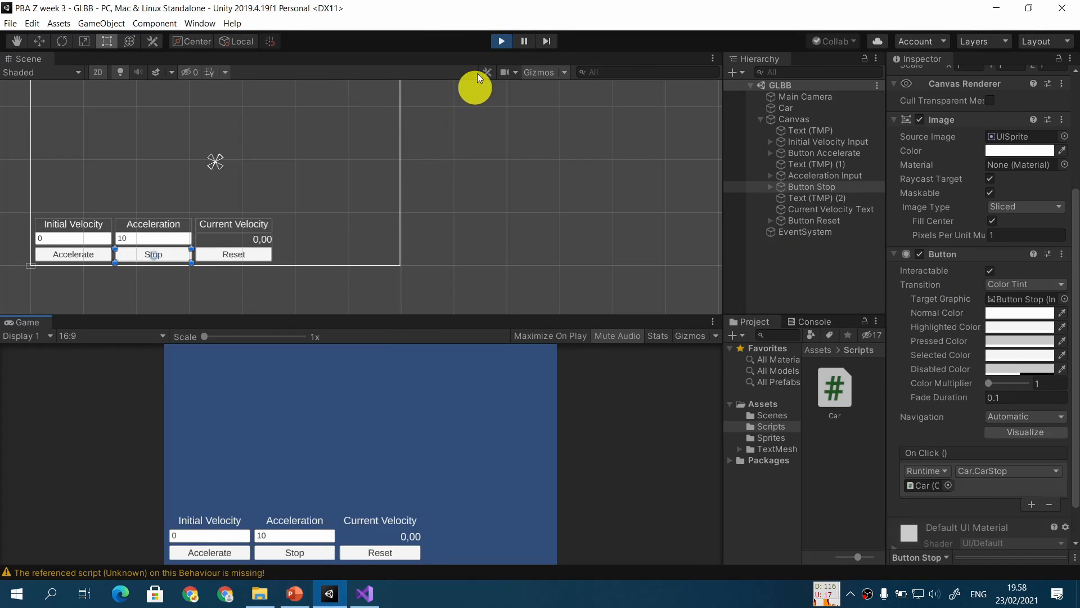
pyautogui.click(498, 43)
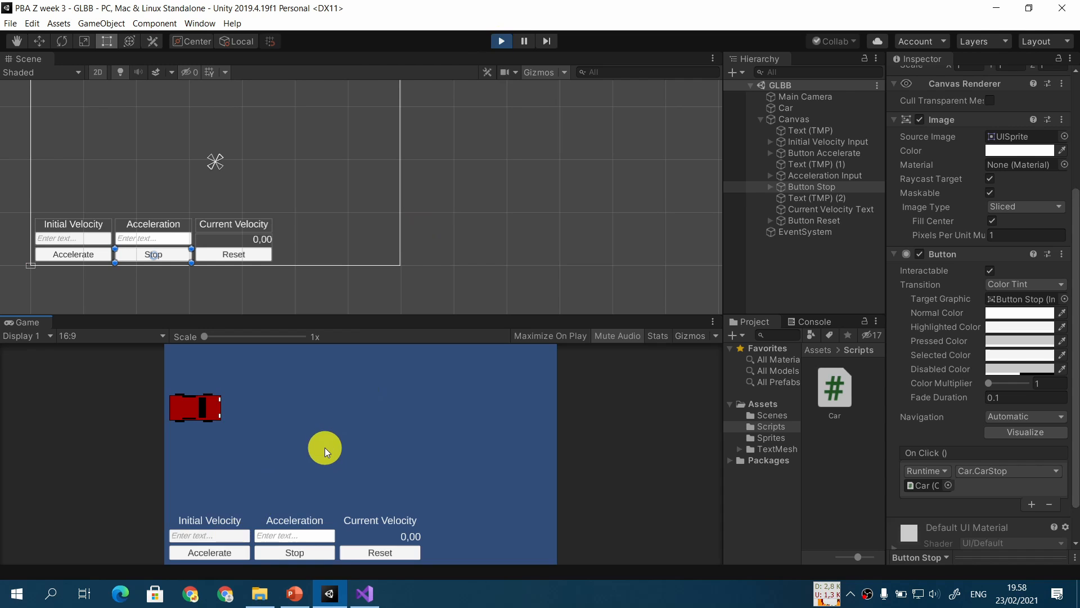
pyautogui.write('0')
pyautogui.click(313, 535)
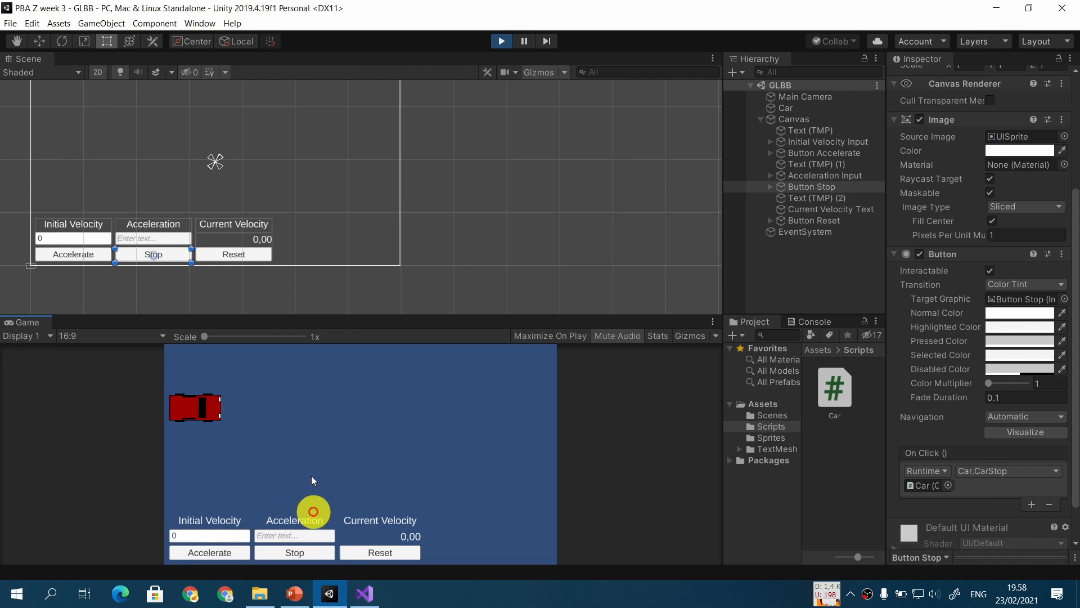
pyautogui.write('10')
pyautogui.click(231, 552)
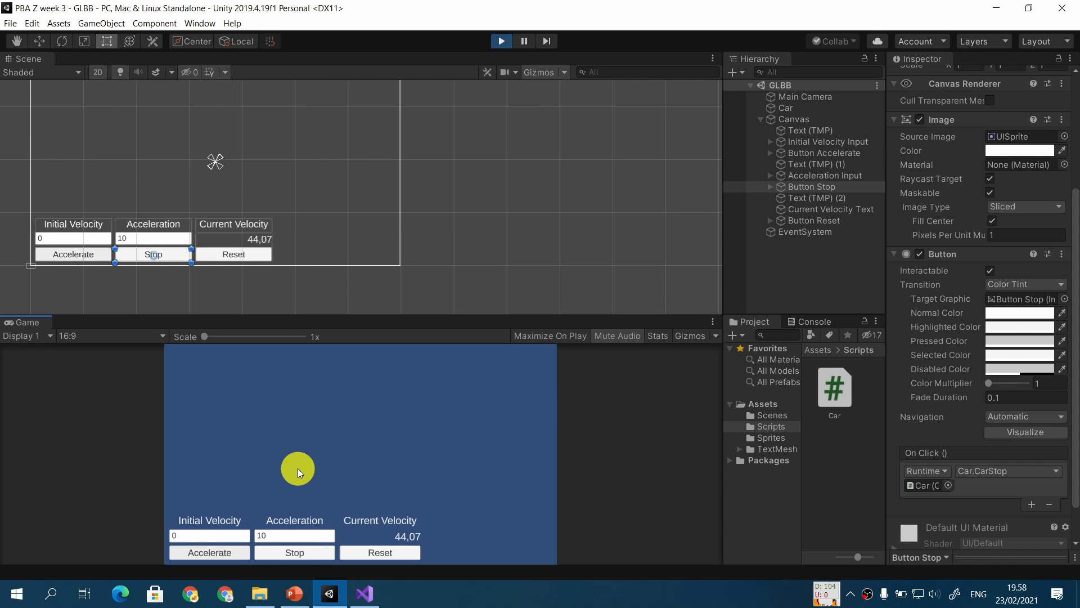
pyautogui.click(312, 555)
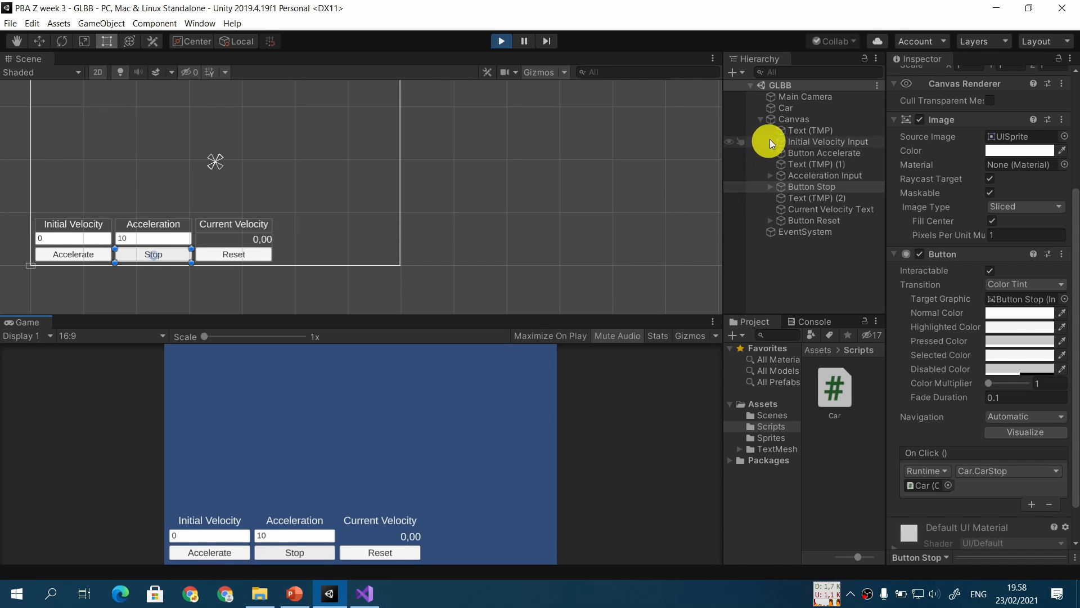
# Inspect the Car object's position, frame it in the Scene view, and end Play mode
pyautogui.click(790, 110)
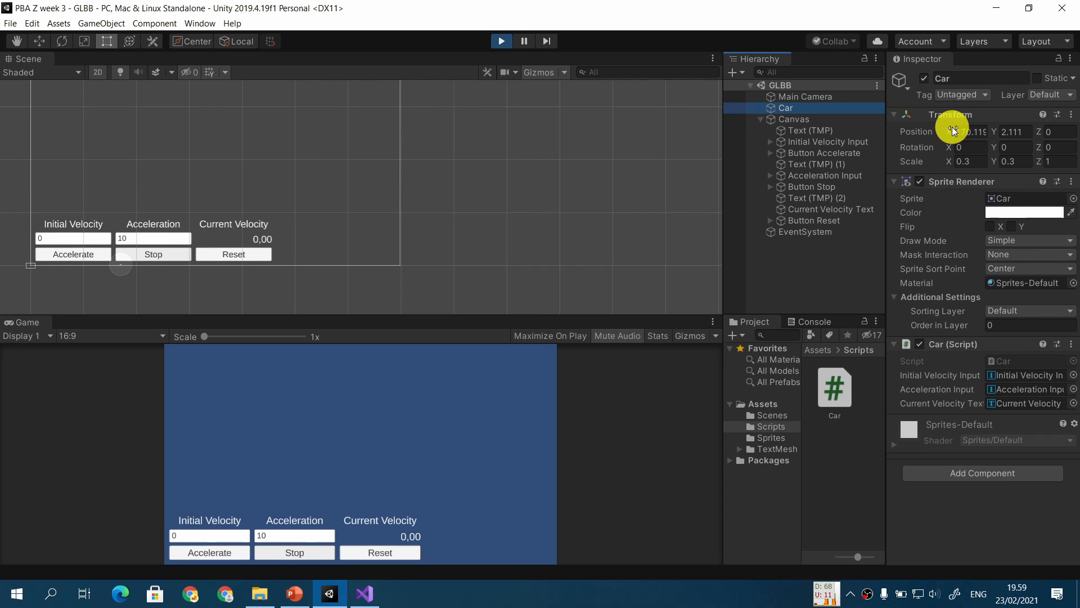
pyautogui.doubleClick(811, 108)
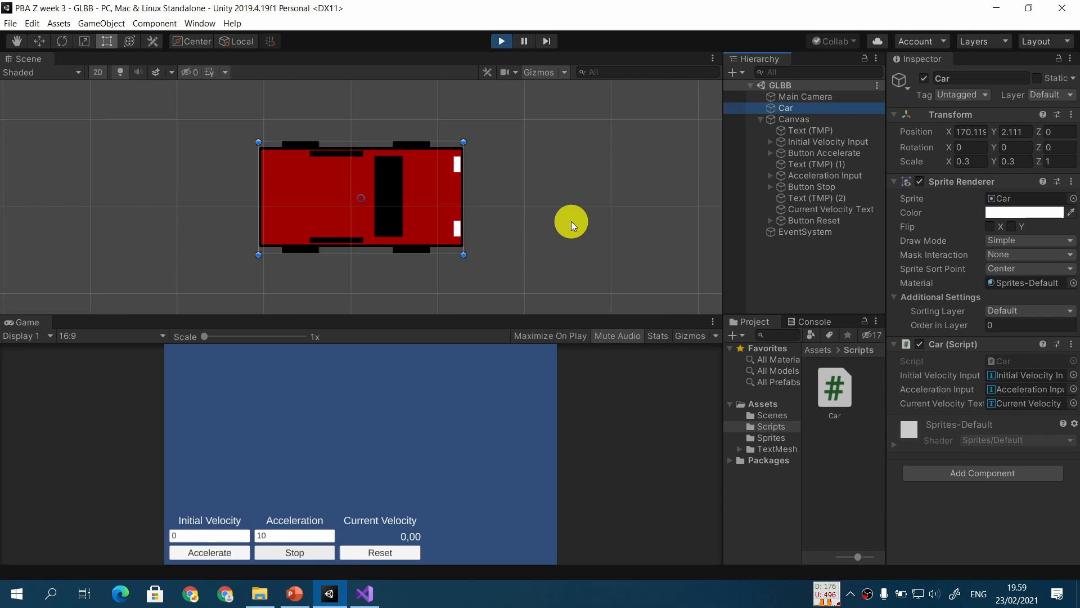
pyautogui.click(501, 47)
# Review the Update method in Visual Studio and compare it with the "More on Car script - Update" slide in PowerPoint
pyautogui.click(360, 593)
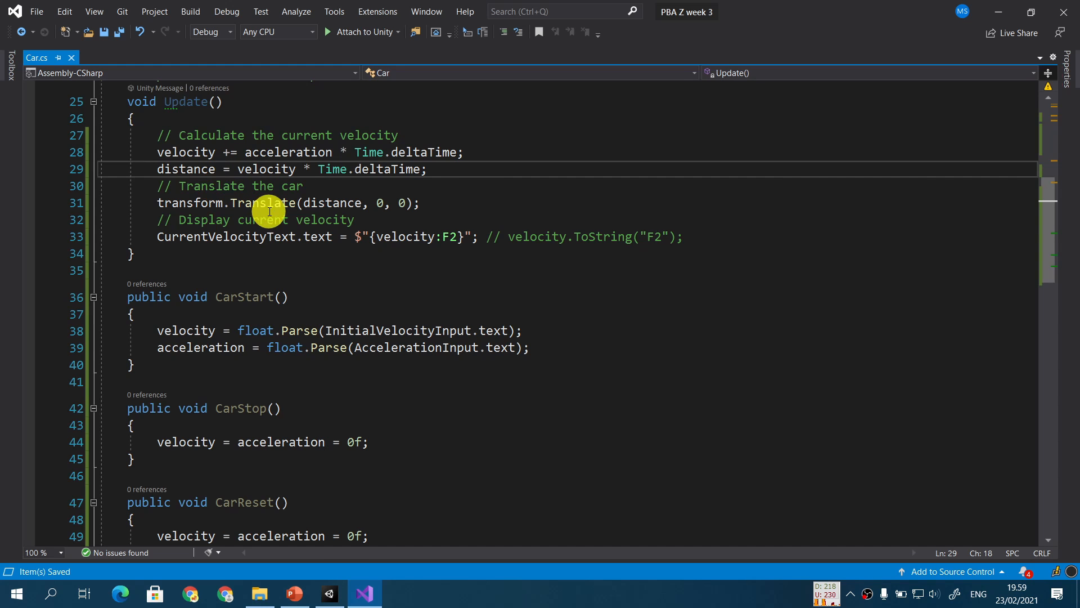
pyautogui.click(293, 592)
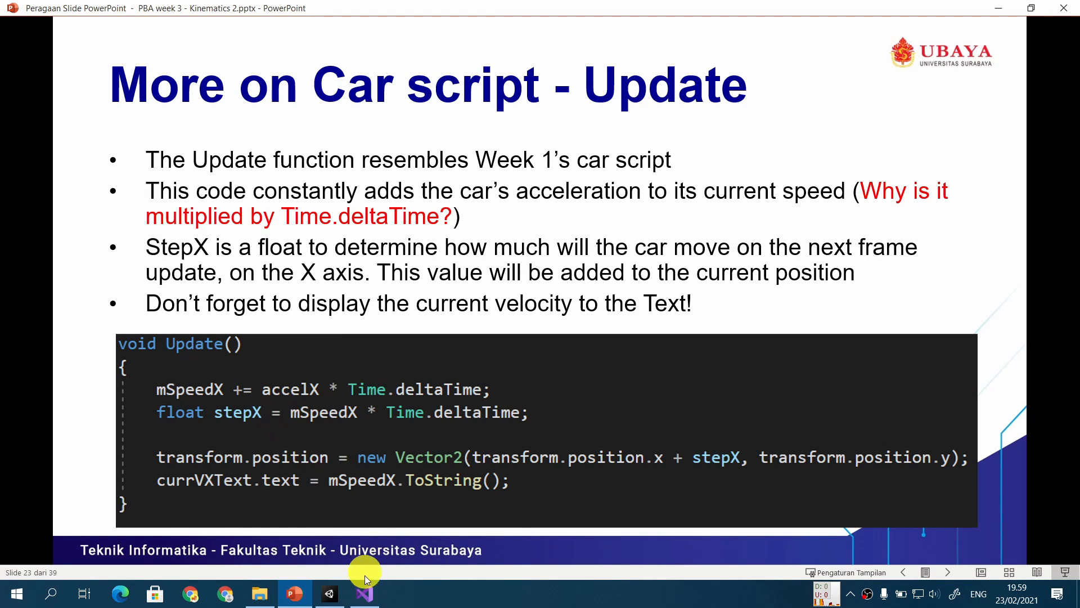
pyautogui.moveTo(370, 595)
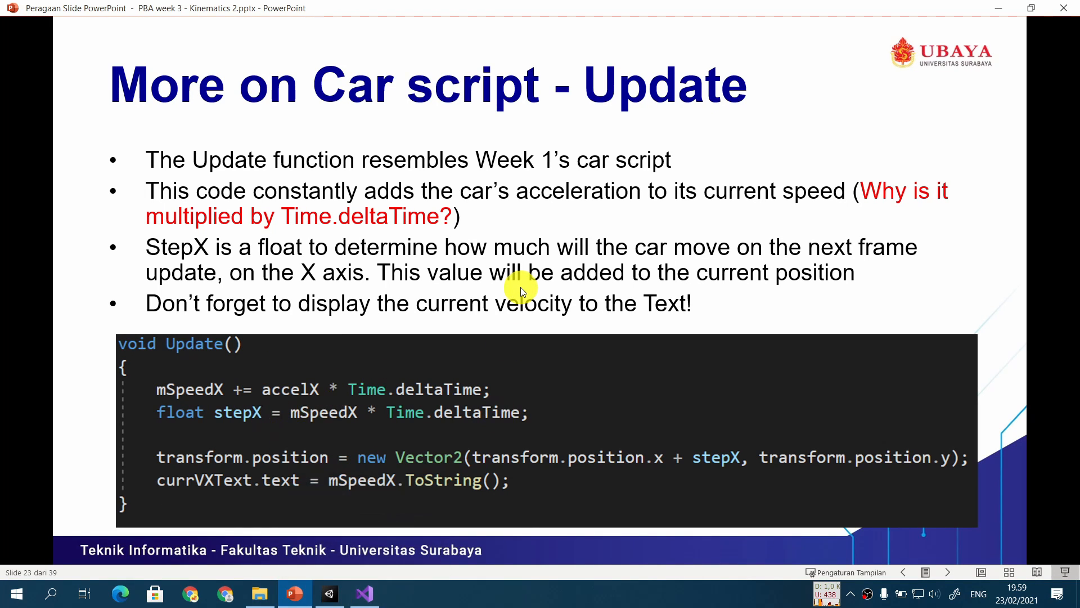